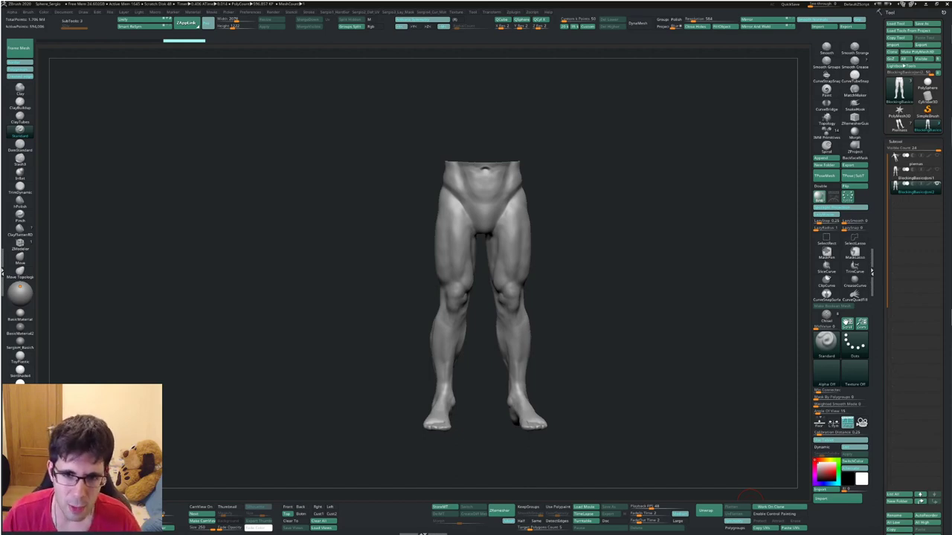
Orbit and enlarge the legs sculpt, settling on a three-quarter side angle to inspect it.
mouse_move(632, 297)
right_down()
mouse_move(647, 298)
mouse_move(632, 334)
right_up()
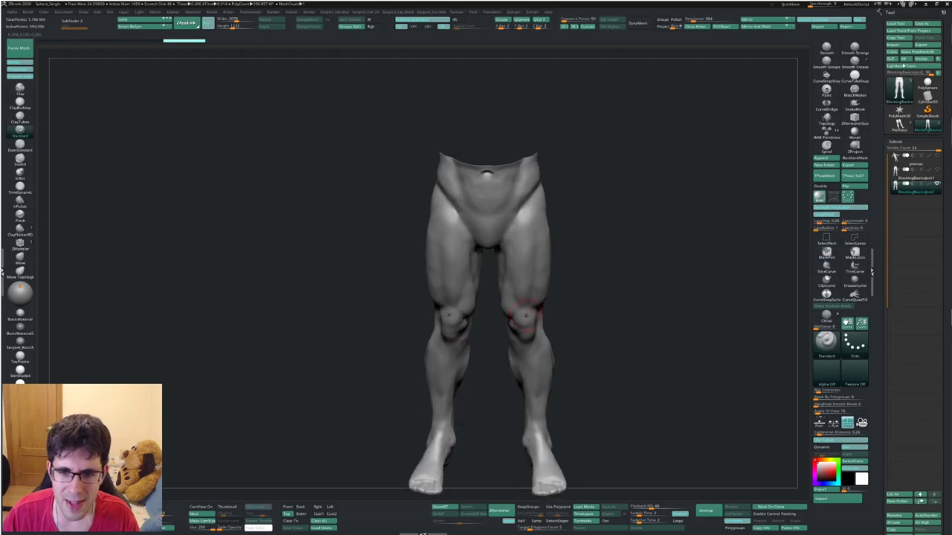
right_drag(521, 287, 521, 269)
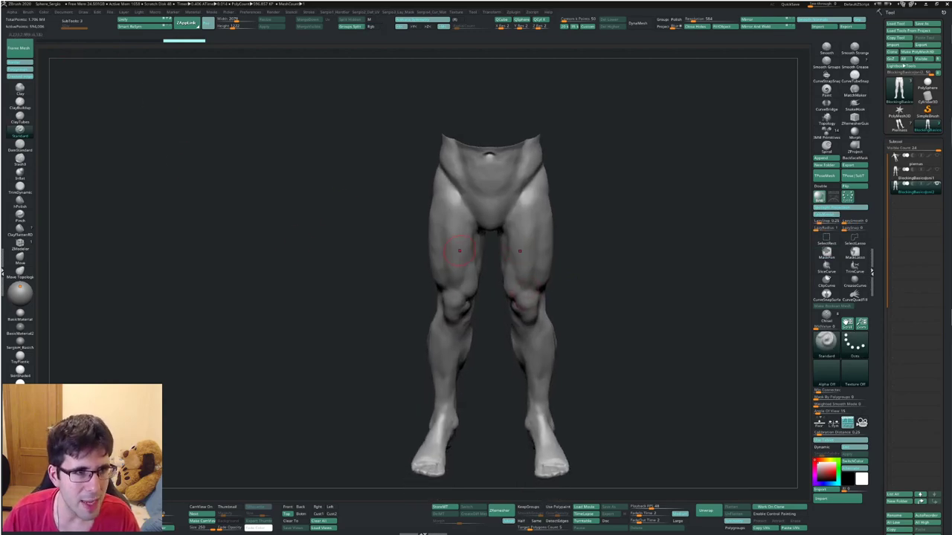
mouse_move(588, 235)
mouse_down()
mouse_move(520, 238)
mouse_move(554, 239)
mouse_up()
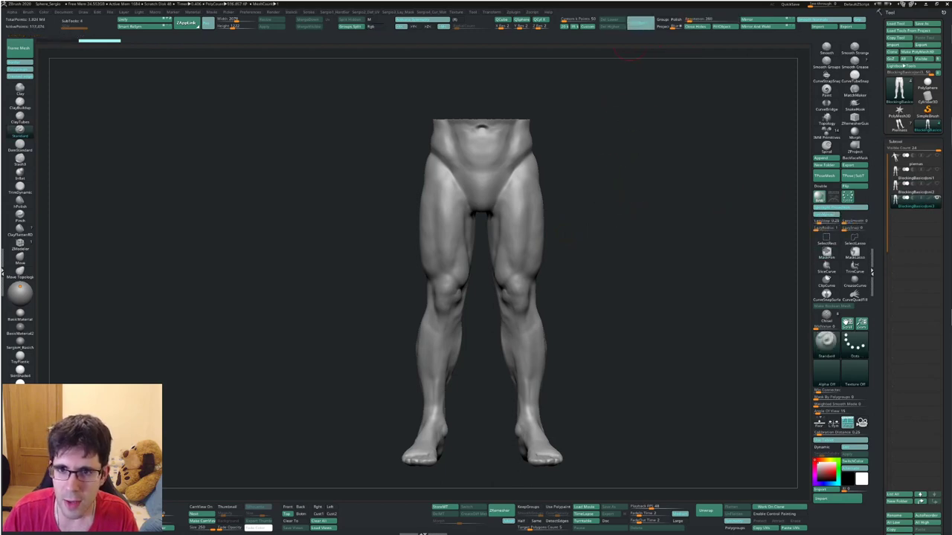
Orbit the legs copy to inspect the hip top, ending on a three-quarter view.
mouse_move(604, 181)
mouse_down()
mouse_move(584, 162)
mouse_move(663, 53)
mouse_up()
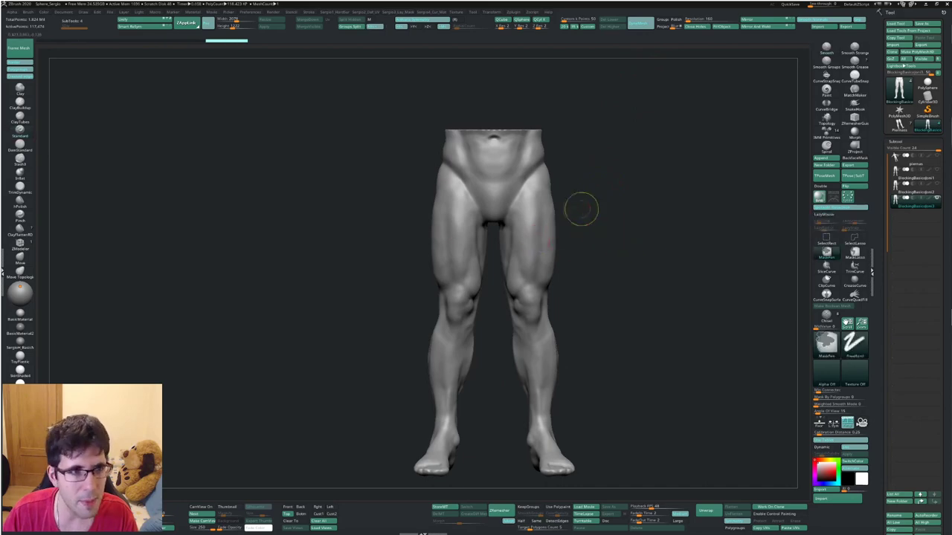
drag(601, 249, 652, 127)
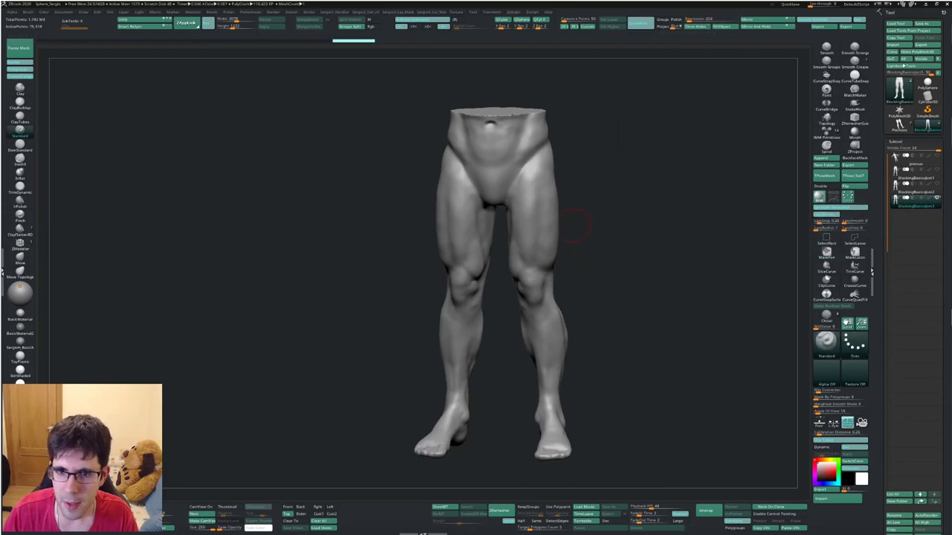
mouse_move(595, 220)
mouse_down()
mouse_move(587, 223)
mouse_move(608, 209)
mouse_up()
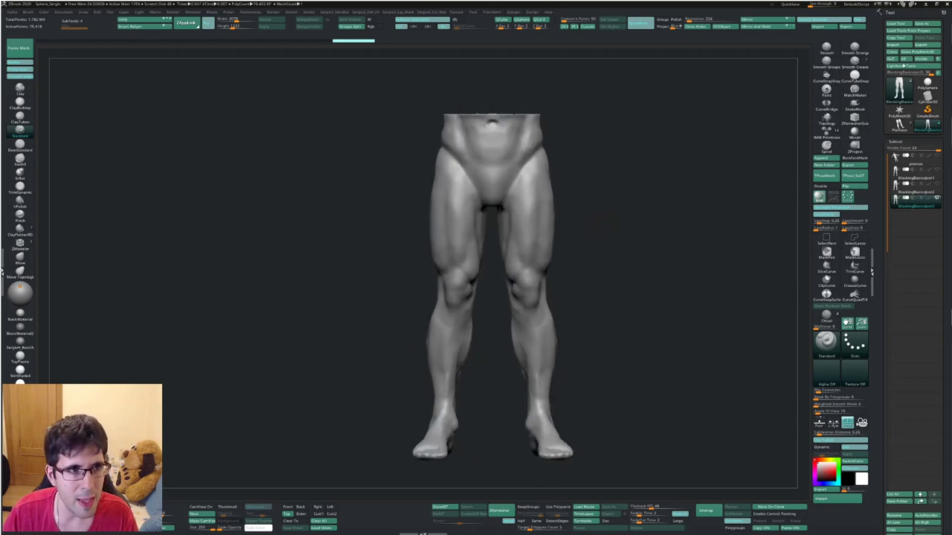
Switch back and forth between the original and copied subtools with Alt+Up/Down to compare them.
key(alt+Down)
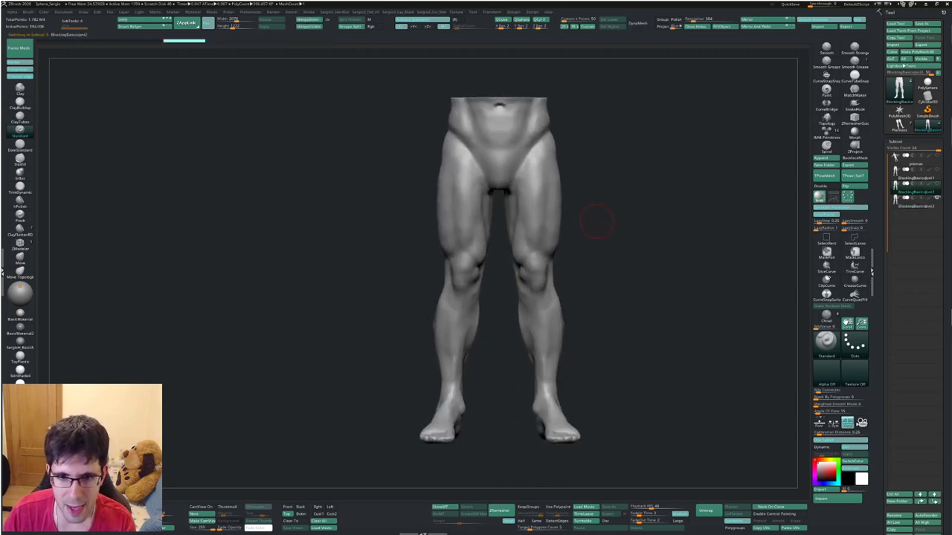
key(alt+Down)
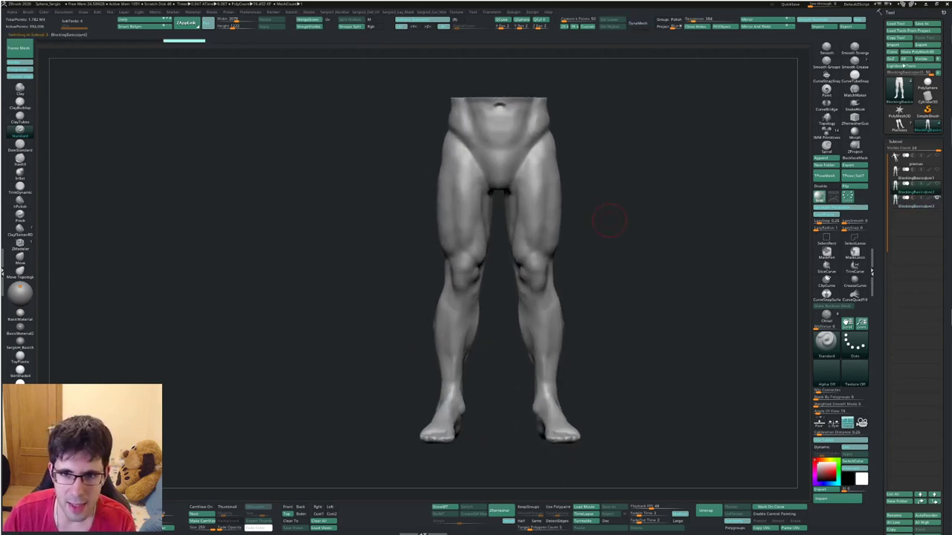
key(alt+Down)
key(alt+Up)
key(alt+Down)
key(alt+Up)
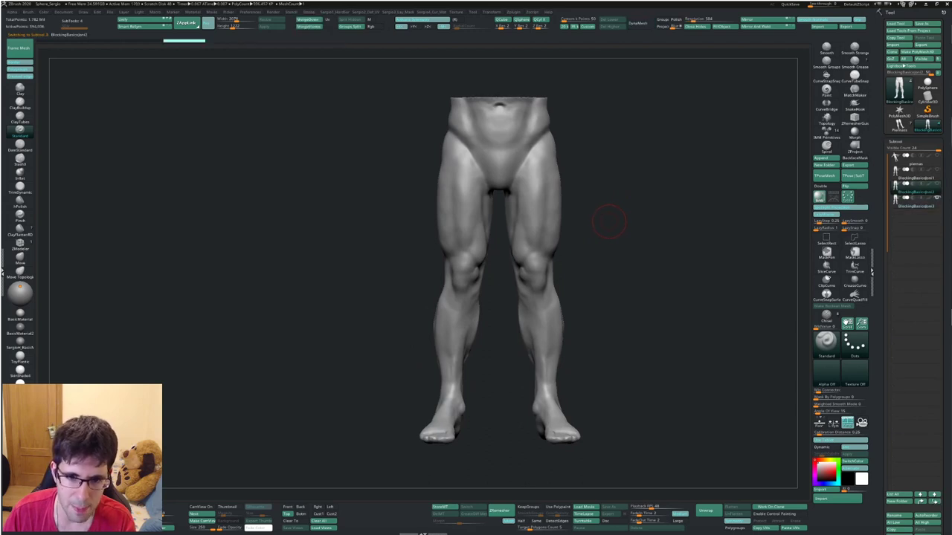
key(alt+Down)
mouse_move(608, 217)
mouse_down()
mouse_move(544, 239)
mouse_move(613, 227)
mouse_move(591, 246)
mouse_move(602, 264)
mouse_move(588, 240)
mouse_up()
Pick the Move brush (B-M-V) with a larger draw size and frame the legs from the side.
key(b)
key(m)
key(v)
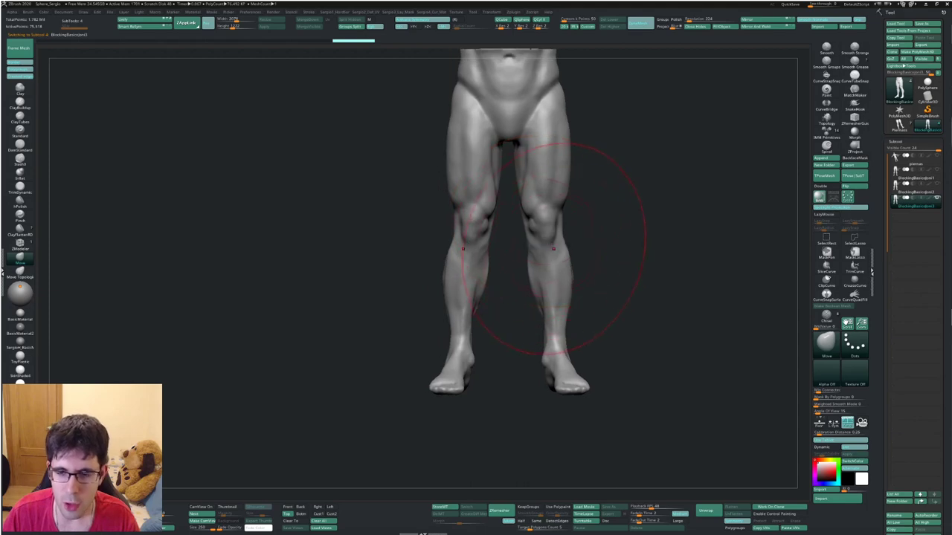
ctrl+right_drag(569, 297, 550, 297)
ctrl+drag(550, 298, 526, 293)
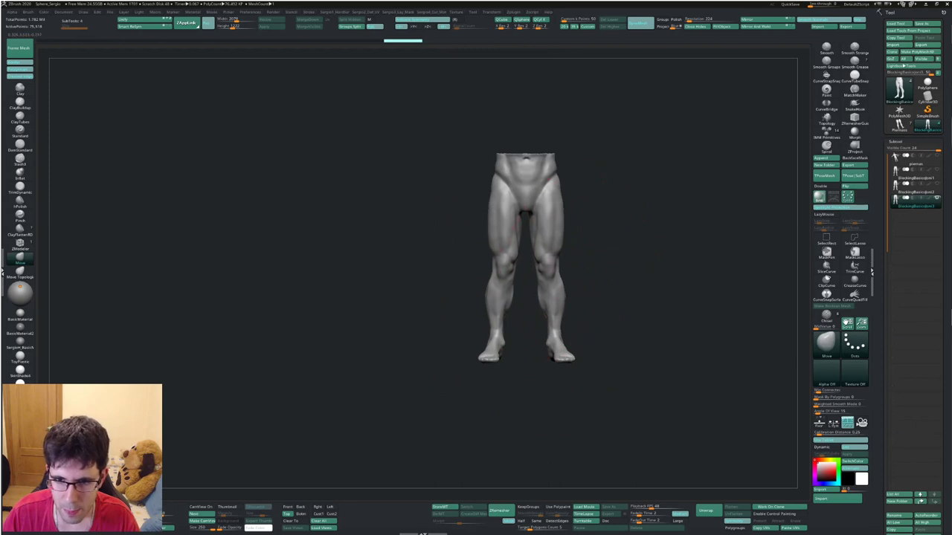
mouse_move(562, 270)
mouse_down()
mouse_move(559, 235)
mouse_move(506, 248)
mouse_up()
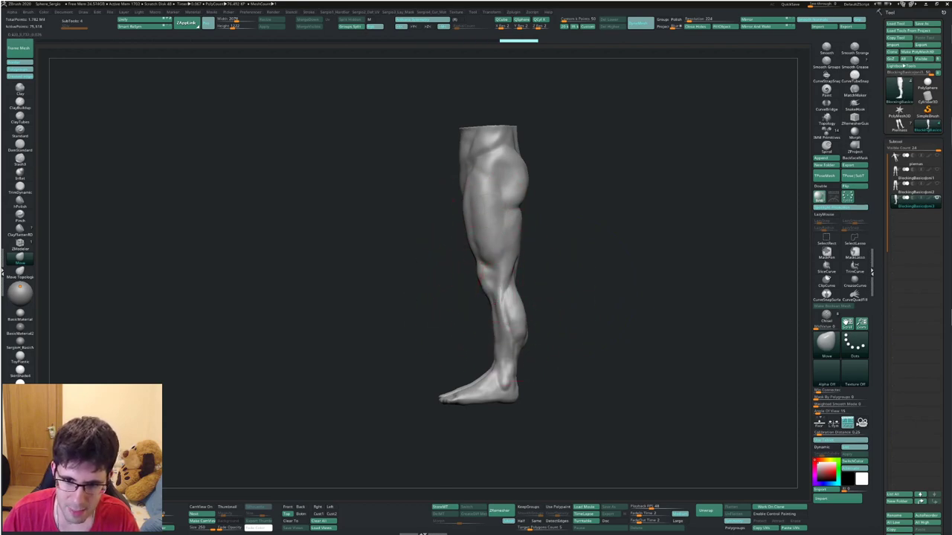
Push the left shin and thigh into shape with Move, reverting the thigh adjustment.
mouse_move(502, 307)
alt+mouse_down()
mouse_move(478, 270)
mouse_move(565, 297)
mouse_move(520, 260)
mouse_move(471, 344)
mouse_move(503, 287)
mouse_move(478, 349)
mouse_move(474, 303)
alt+mouse_up()
mouse_move(441, 273)
mouse_down()
mouse_move(478, 276)
mouse_move(457, 276)
mouse_move(469, 254)
mouse_move(450, 276)
mouse_move(479, 235)
mouse_up()
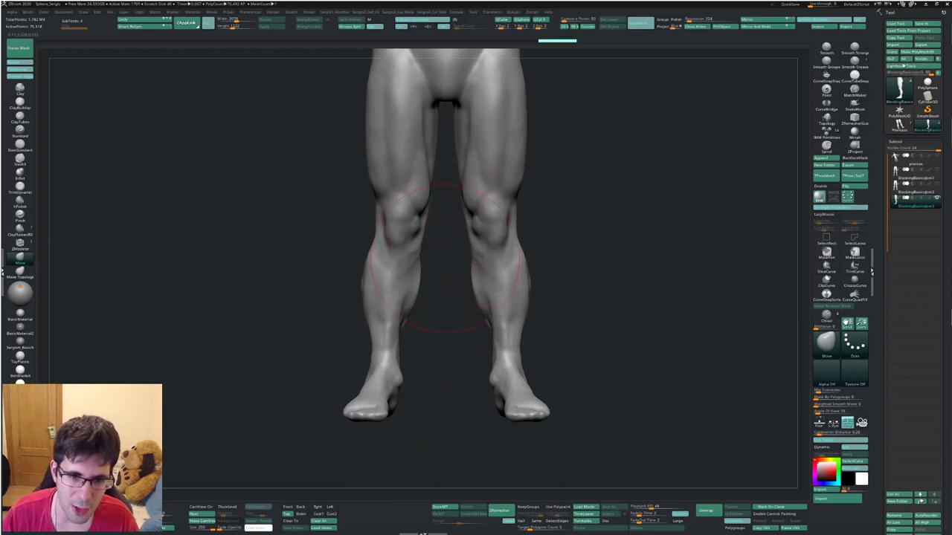
drag(446, 249, 418, 251)
ctrl+right_drag(419, 251, 437, 259)
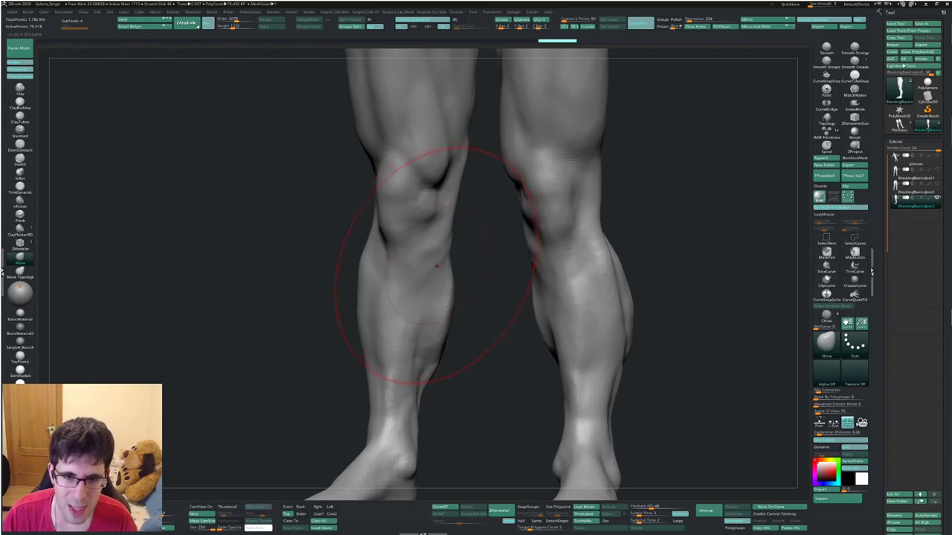
mouse_move(450, 256)
ctrl+right_down()
mouse_move(476, 223)
mouse_move(669, 230)
ctrl+right_up()
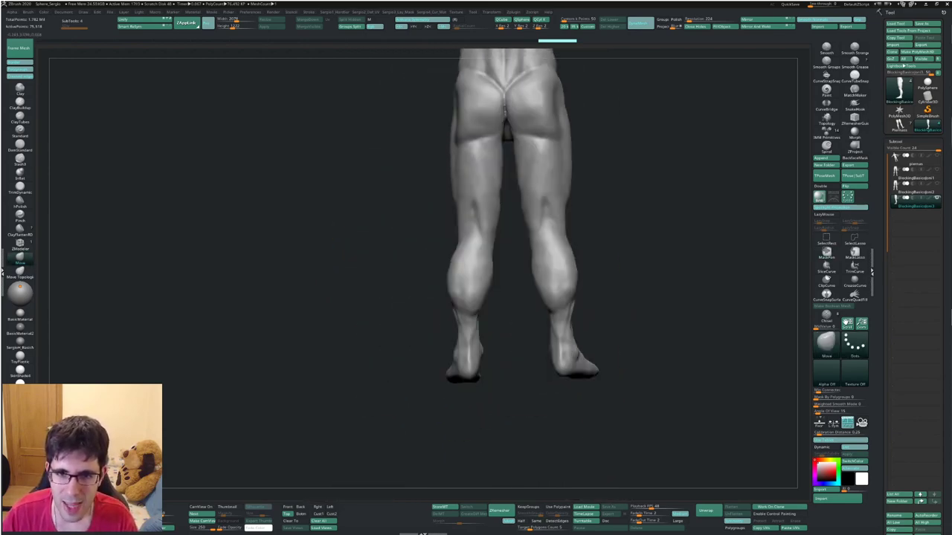
ctrl+right_drag(513, 297, 495, 320)
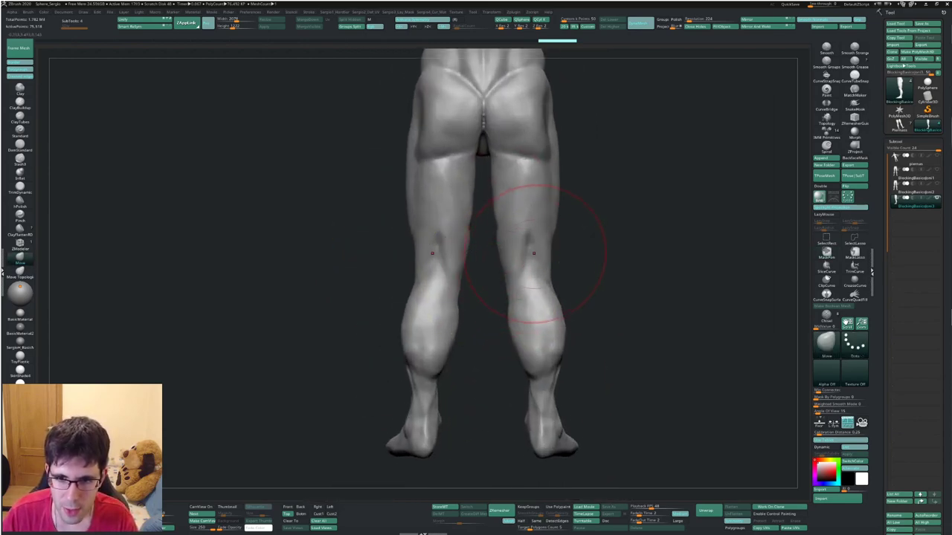
mouse_move(541, 255)
ctrl+right_down()
mouse_move(477, 274)
mouse_move(557, 223)
mouse_move(531, 238)
ctrl+right_up()
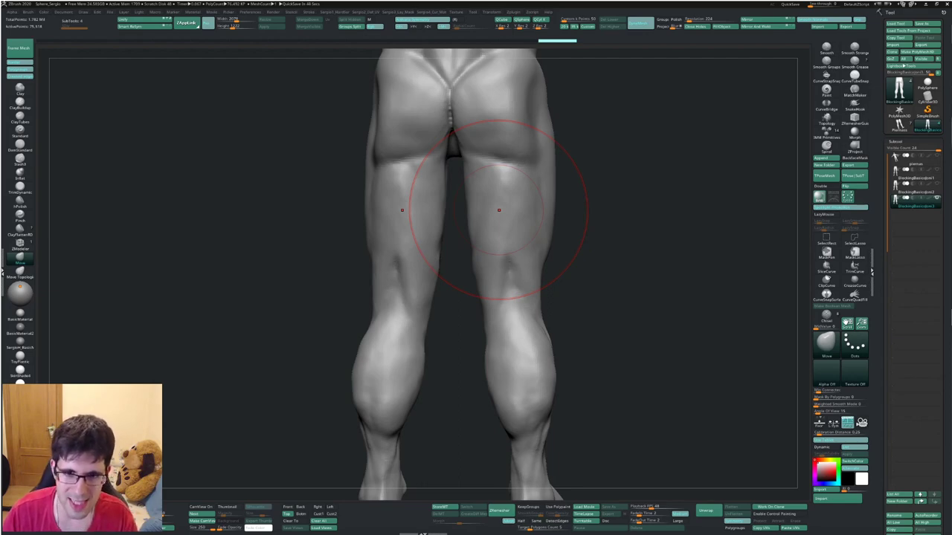
drag(499, 210, 543, 201)
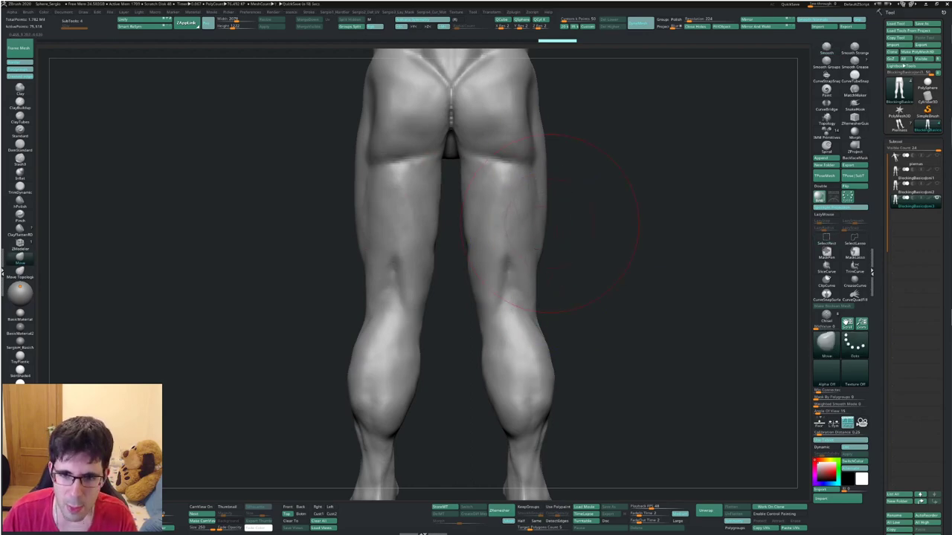
drag(551, 220, 714, 223)
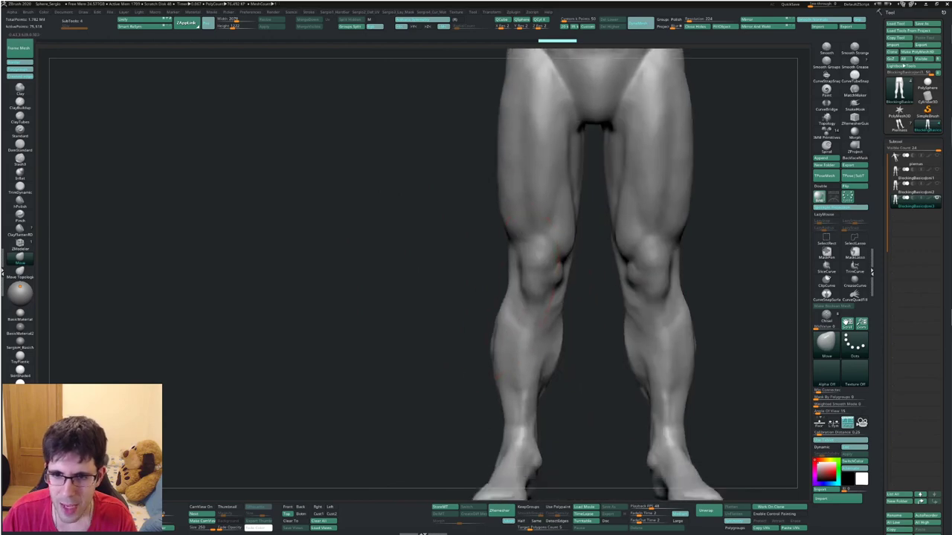
drag(534, 290, 531, 281)
drag(552, 316, 521, 401)
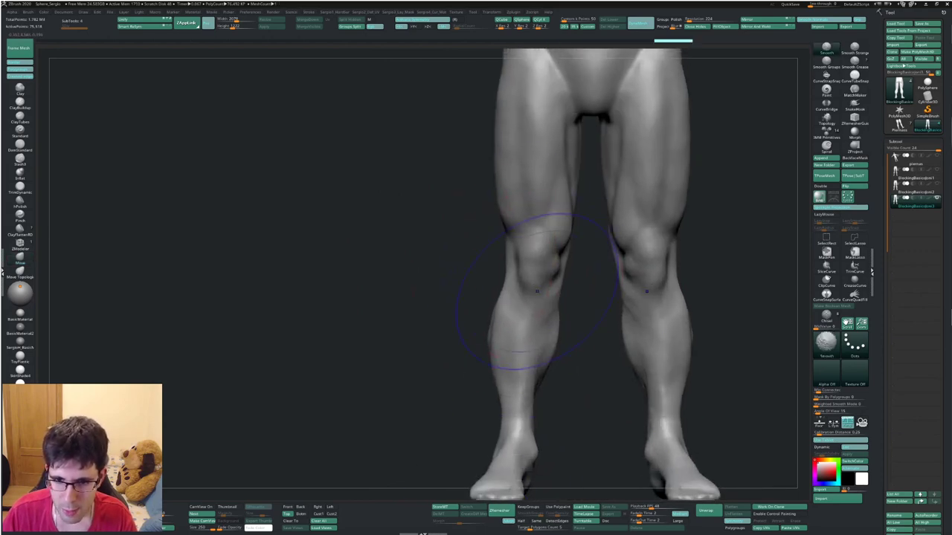
drag(513, 186, 520, 215)
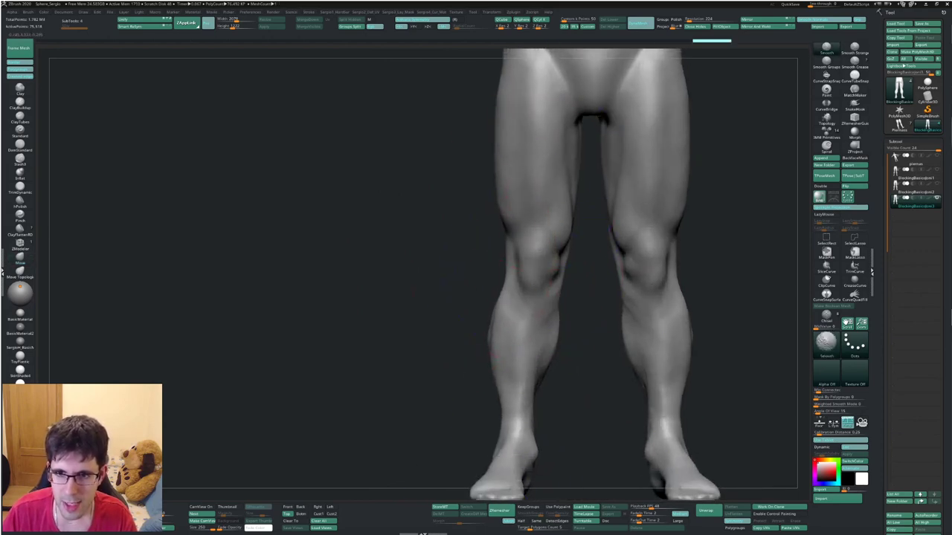
key(f)
Reshape the buttock outline with Move from a three-quarter back view.
mouse_move(669, 298)
mouse_down()
mouse_move(595, 297)
mouse_move(550, 249)
mouse_up()
mouse_move(488, 244)
alt+mouse_down()
mouse_move(563, 202)
mouse_move(550, 218)
mouse_move(559, 245)
alt+mouse_up()
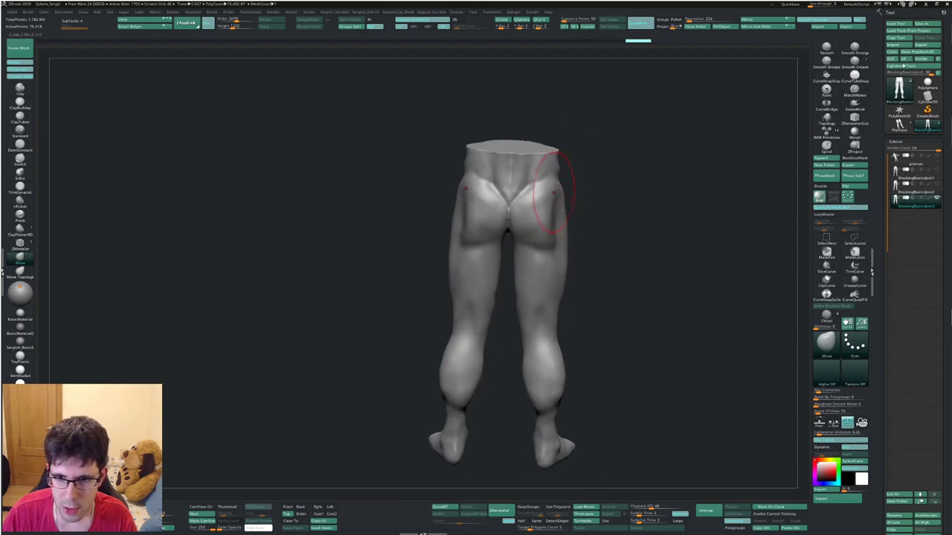
drag(549, 192, 542, 223)
mouse_move(371, 223)
mouse_down()
mouse_move(537, 224)
mouse_move(526, 227)
mouse_up()
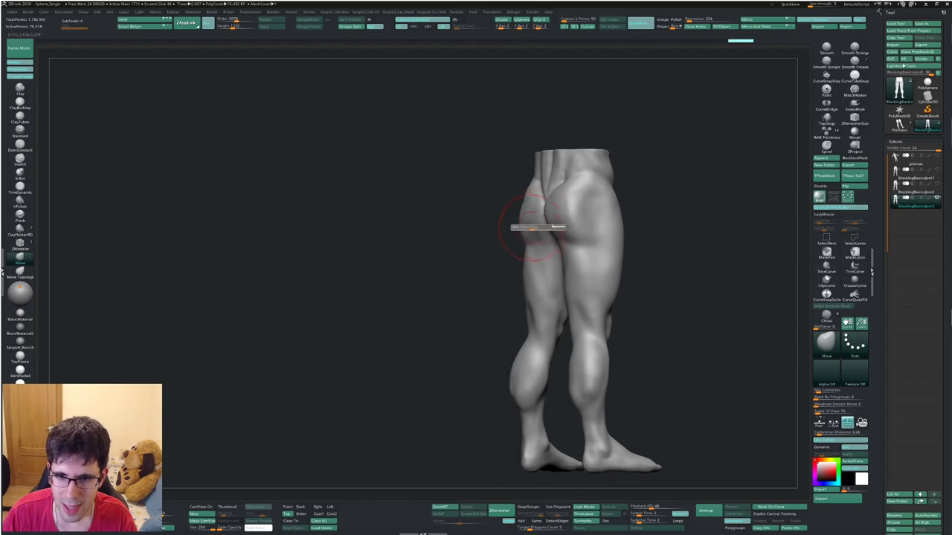
mouse_move(371, 223)
mouse_down()
mouse_move(320, 223)
mouse_move(319, 312)
mouse_up()
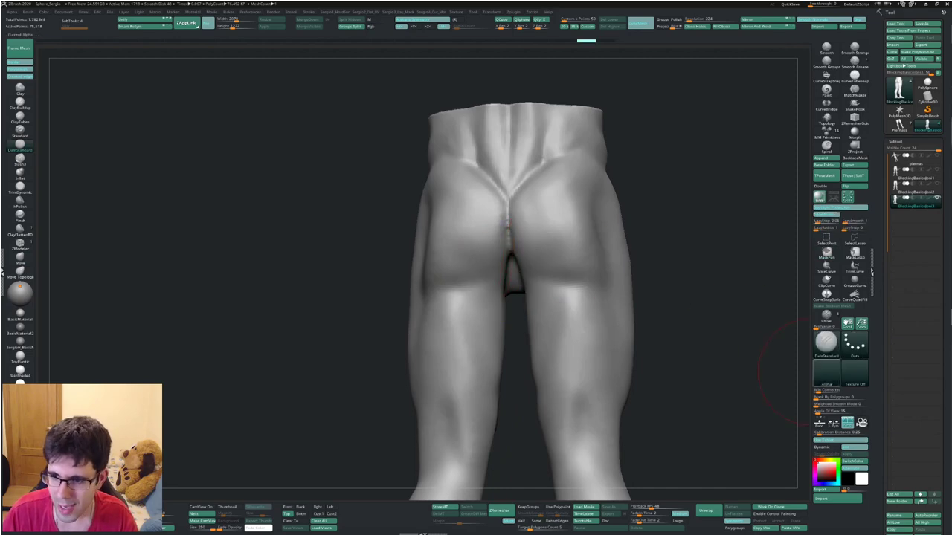
Apply a brush alpha, undo an edit, and switch back to the Move brush.
click(825, 372)
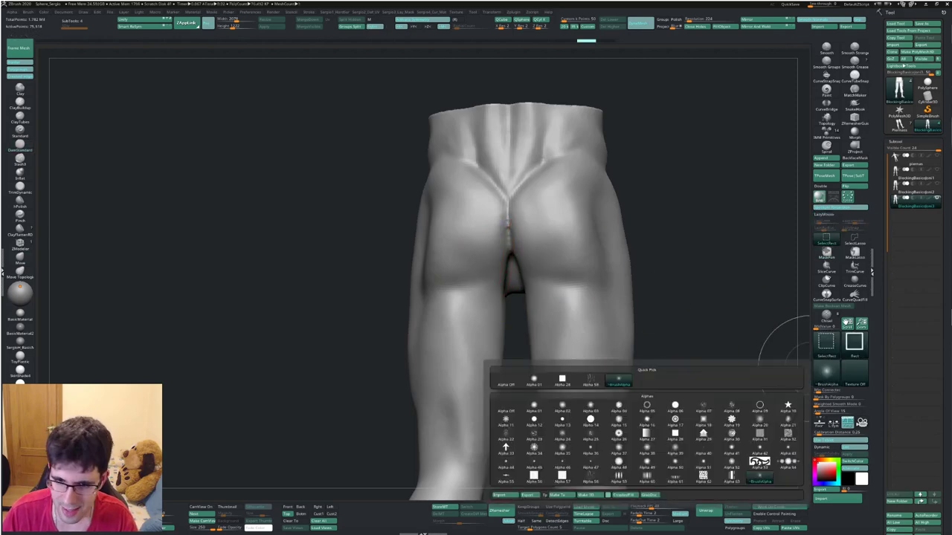
click(618, 381)
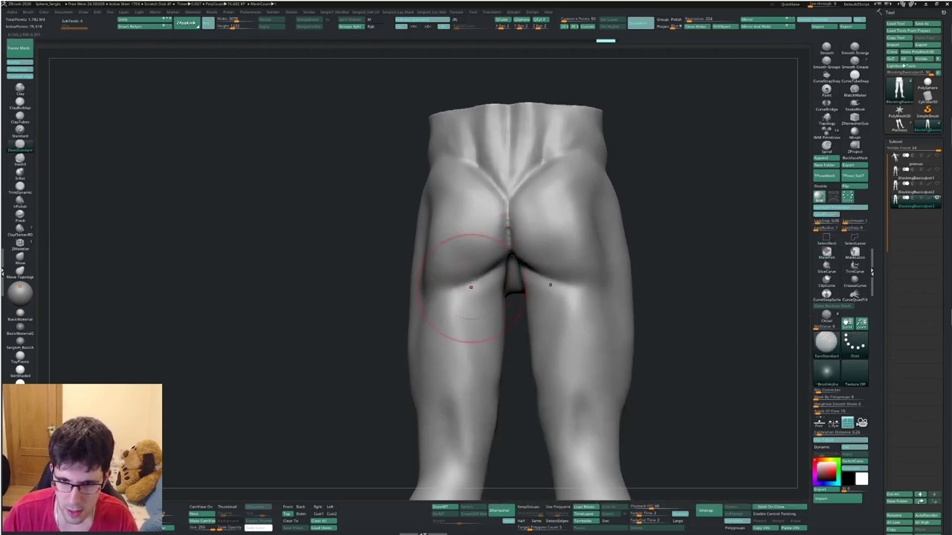
key(ctrl+z)
key(b)
key(m)
key(v)
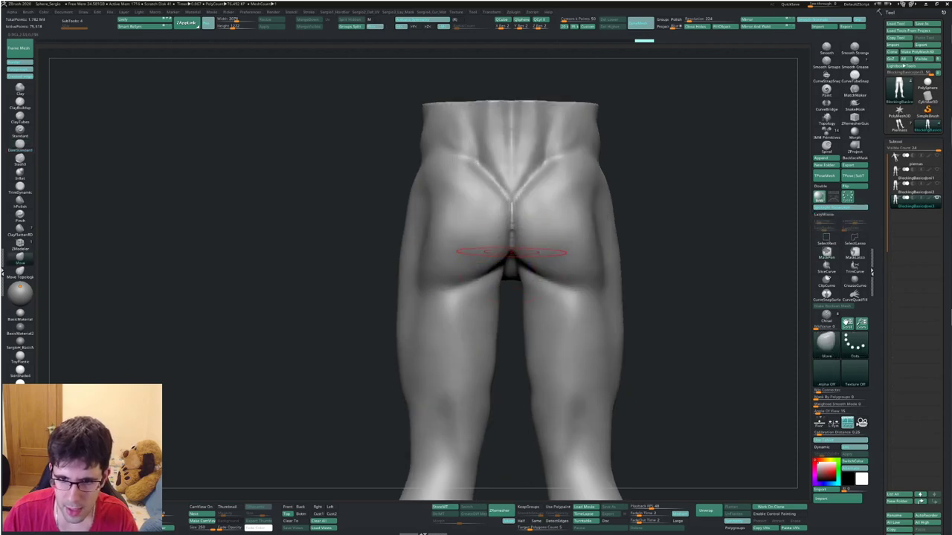
Undo recent hip edits and switch to the Clay brush, with Smooth on Shift.
key(ctrl+z)
key(b)
key(c)
key(l)
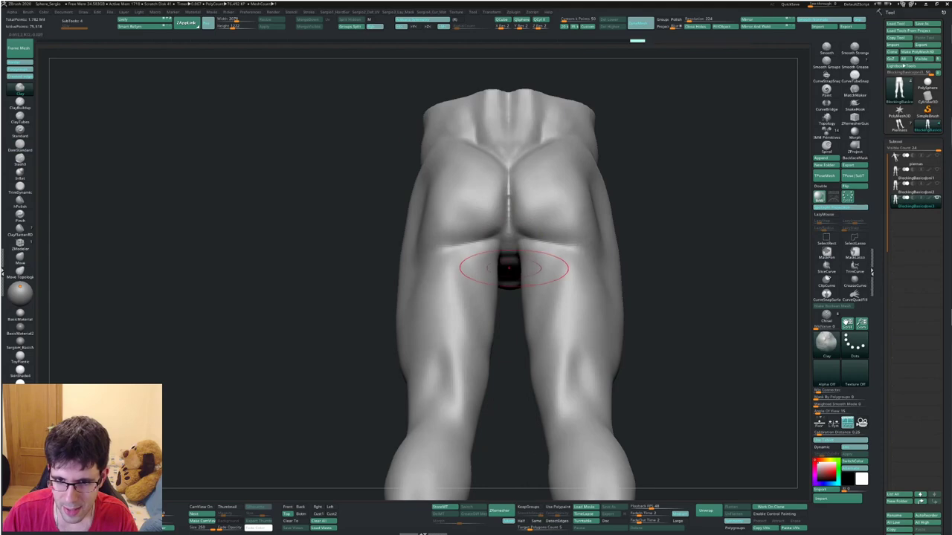
key(ctrl+z)
key(shift)
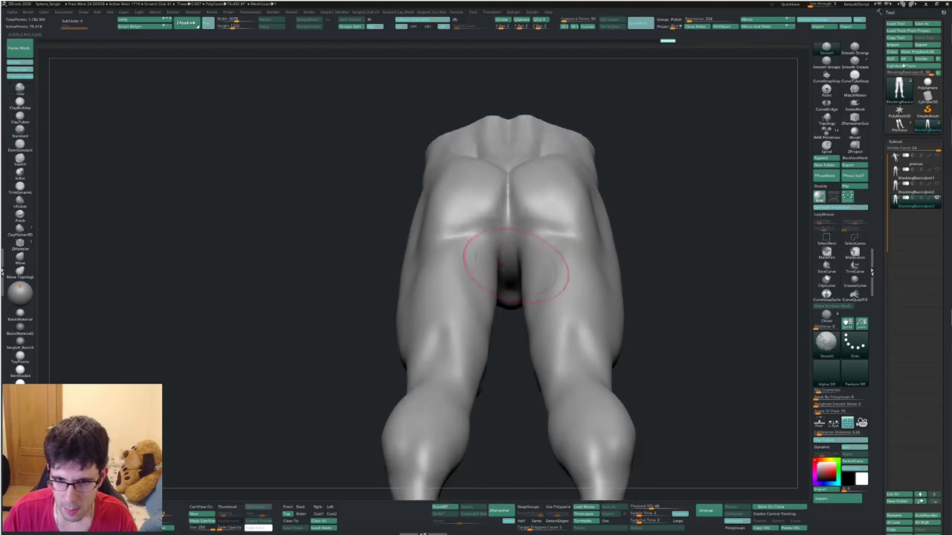
key(ctrl+z)
key(ctrl+z)
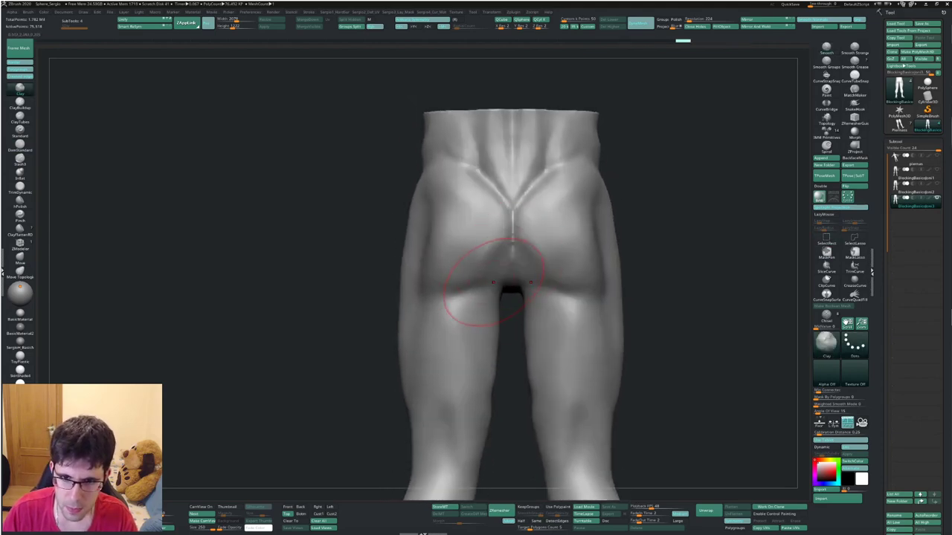
key(space)
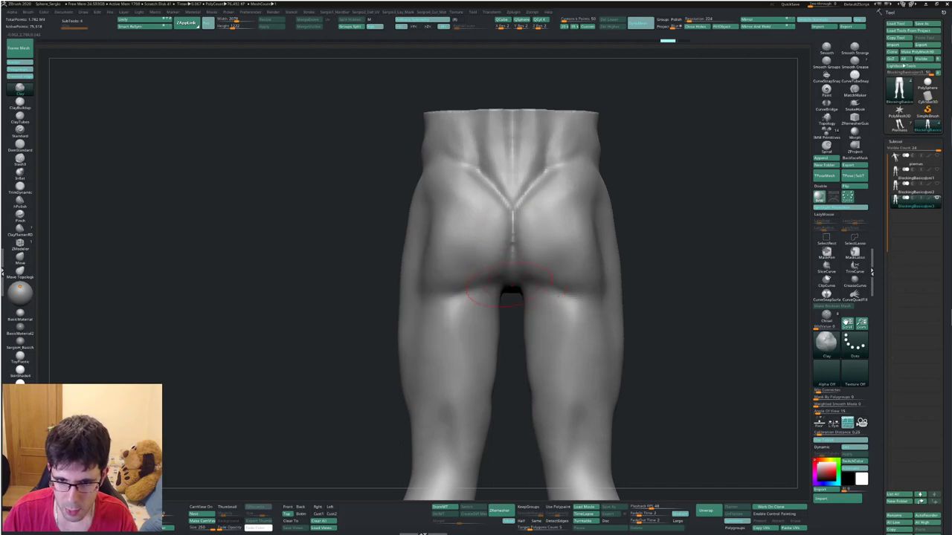
Sculpt the buttock surface with Clay, undoing the strokes that don't look right.
mouse_move(483, 270)
mouse_down()
mouse_move(510, 223)
mouse_move(476, 223)
mouse_up()
key(ctrl+z)
key(ctrl+z)
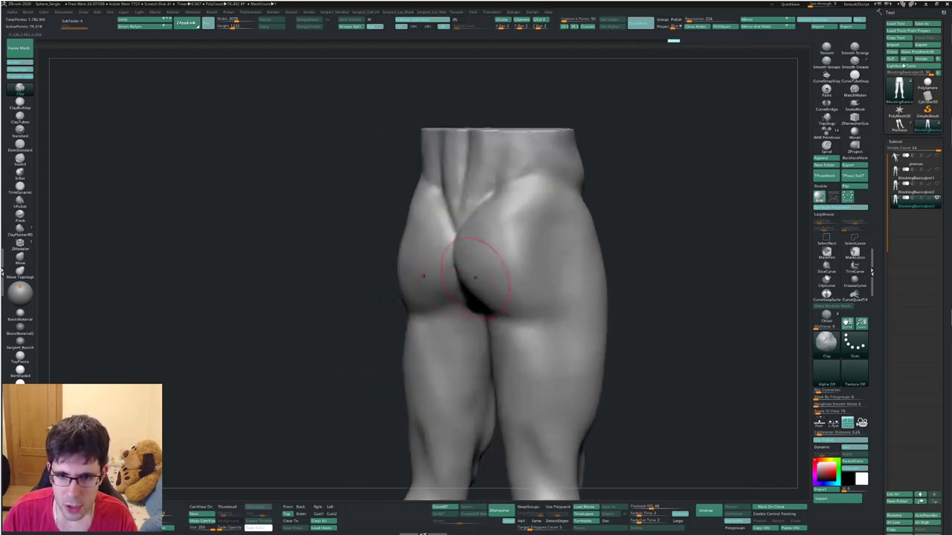
key(ctrl+z)
key(ctrl+z)
mouse_move(470, 284)
mouse_down()
mouse_move(452, 238)
mouse_move(478, 255)
mouse_up()
key(ctrl+z)
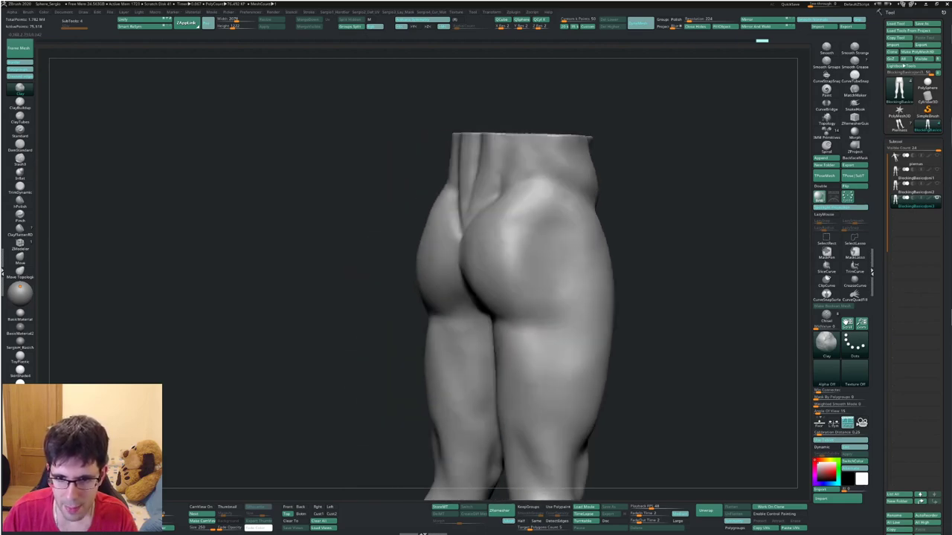
key(ctrl+z)
key(ctrl+z)
key(ctrl+z)
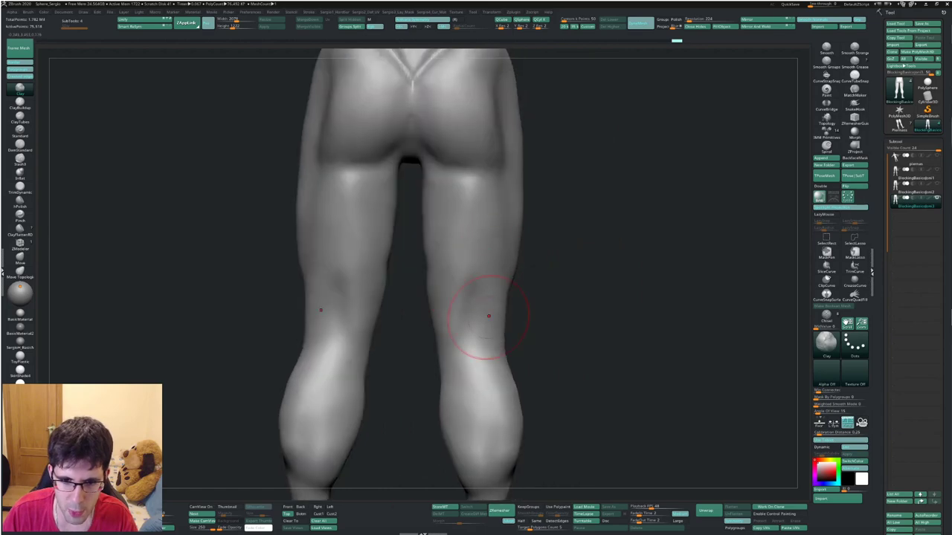
key(ctrl+z)
Undo recent strokes and carve a DamStandard line along the left shin.
key(ctrl+z)
key(ctrl+z)
key(ctrl+z)
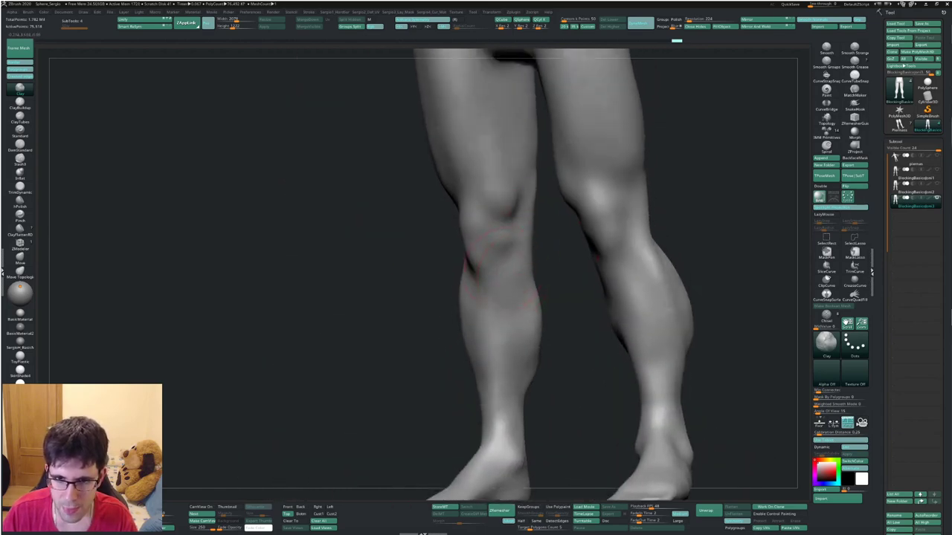
key(ctrl+z)
key(ctrl+z)
key(ctrl+z)
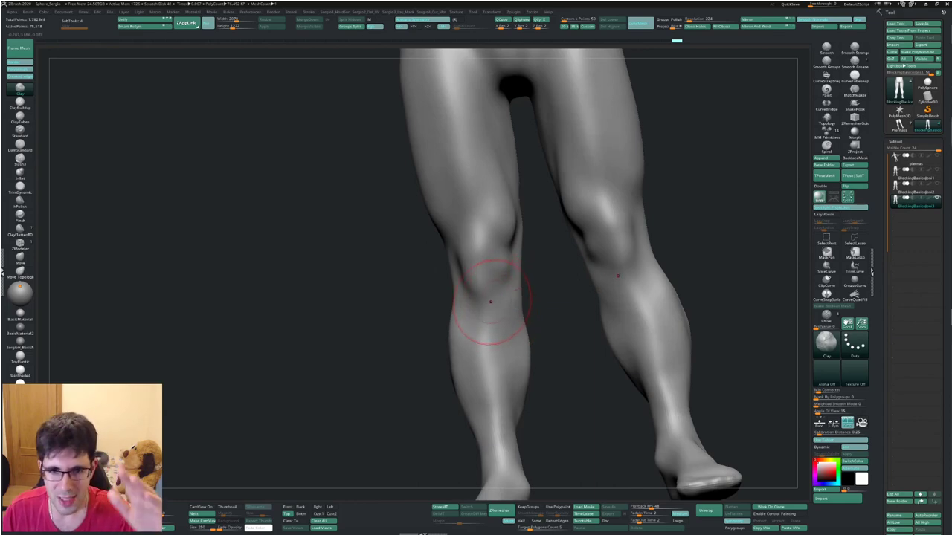
key(ctrl+z)
key(ctrl+z)
key(ctrl+z)
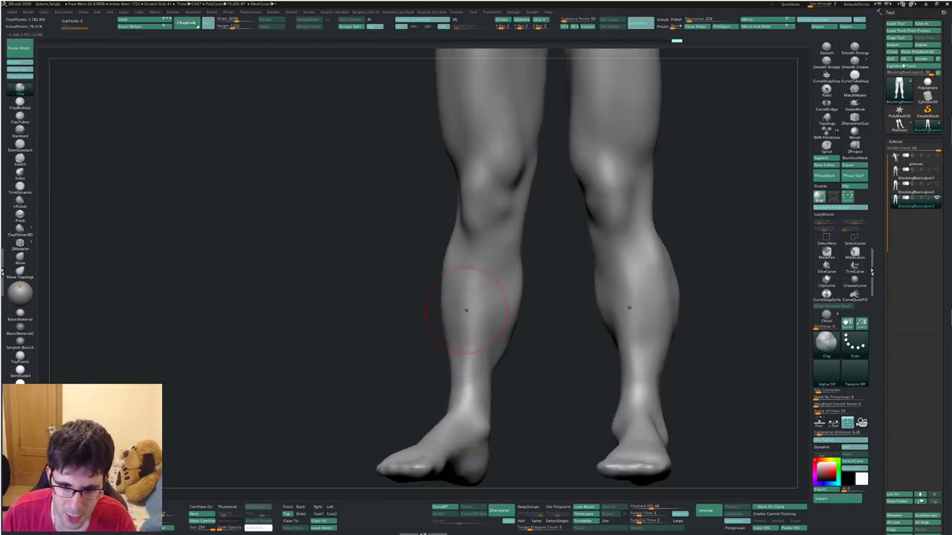
key(ctrl+z)
key(ctrl+z)
key(ctrl+z)
key(ctrl+z)
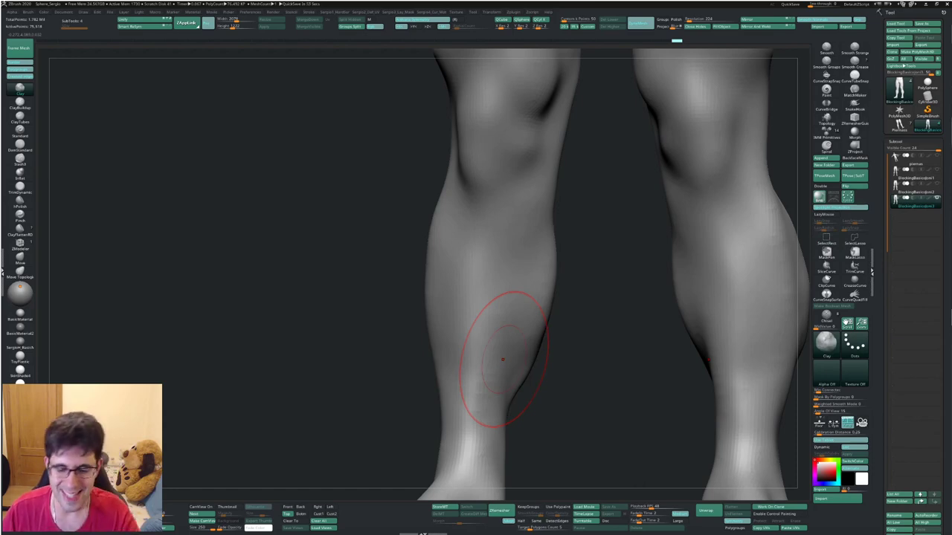
mouse_move(503, 361)
right_down()
mouse_move(565, 357)
mouse_move(485, 378)
right_up()
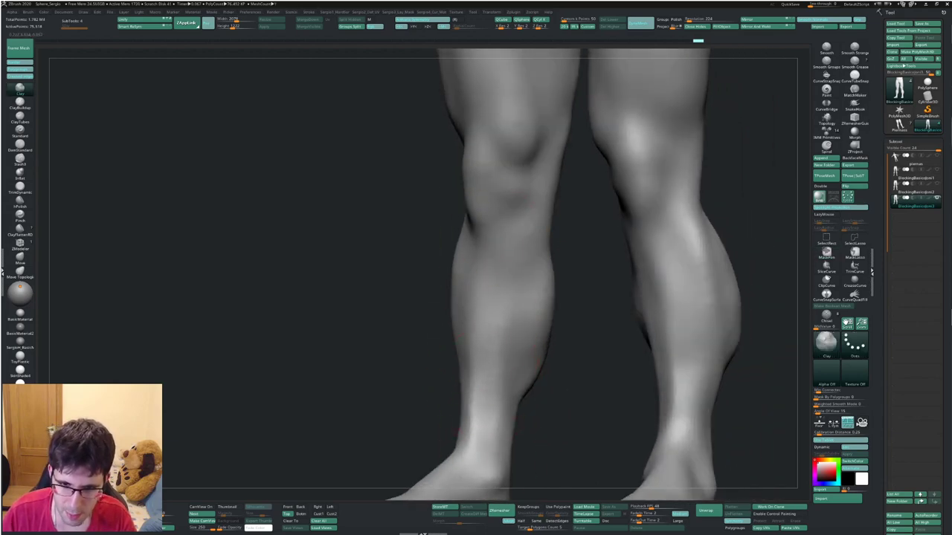
mouse_move(495, 380)
right_down()
mouse_move(489, 329)
mouse_move(486, 389)
right_up()
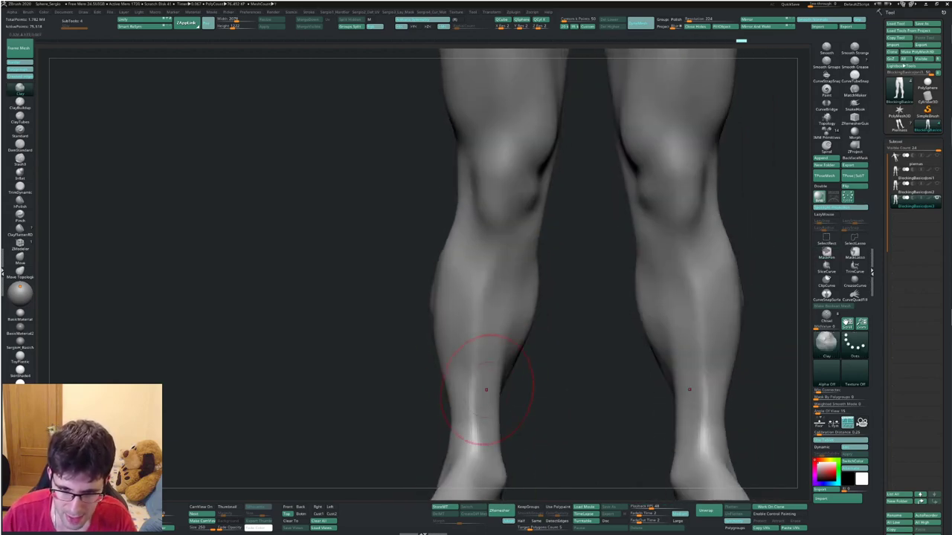
mouse_move(484, 302)
mouse_down()
mouse_move(510, 361)
mouse_move(468, 436)
mouse_up()
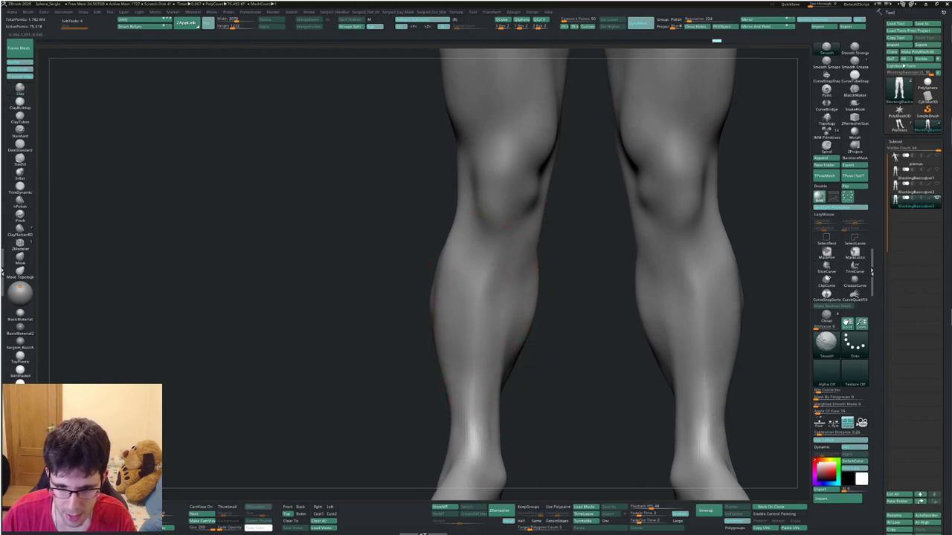
Switch to the Move brush with a smaller draw size, squaring the legs to a front view.
mouse_move(479, 357)
right_down()
mouse_move(484, 330)
mouse_move(505, 313)
mouse_move(505, 271)
mouse_move(513, 290)
mouse_move(504, 305)
right_up()
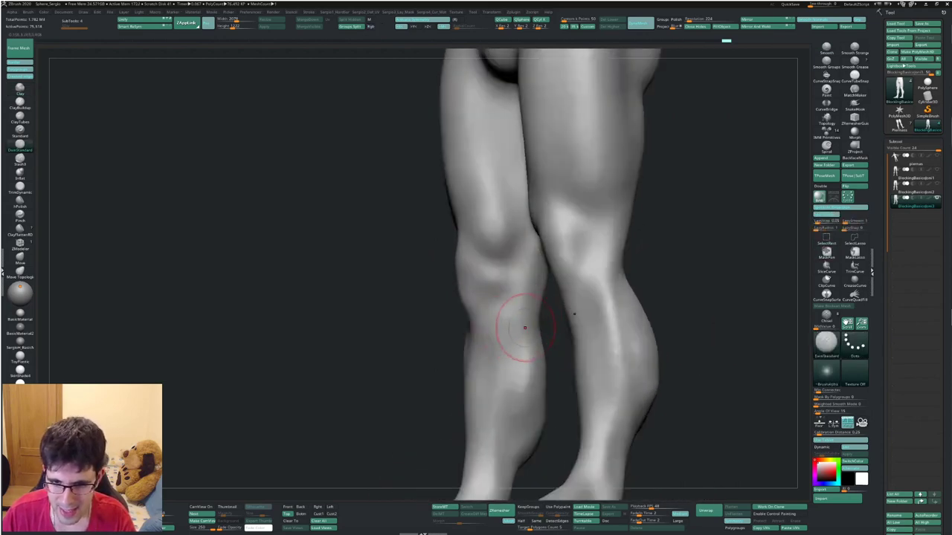
right_drag(499, 347, 522, 317)
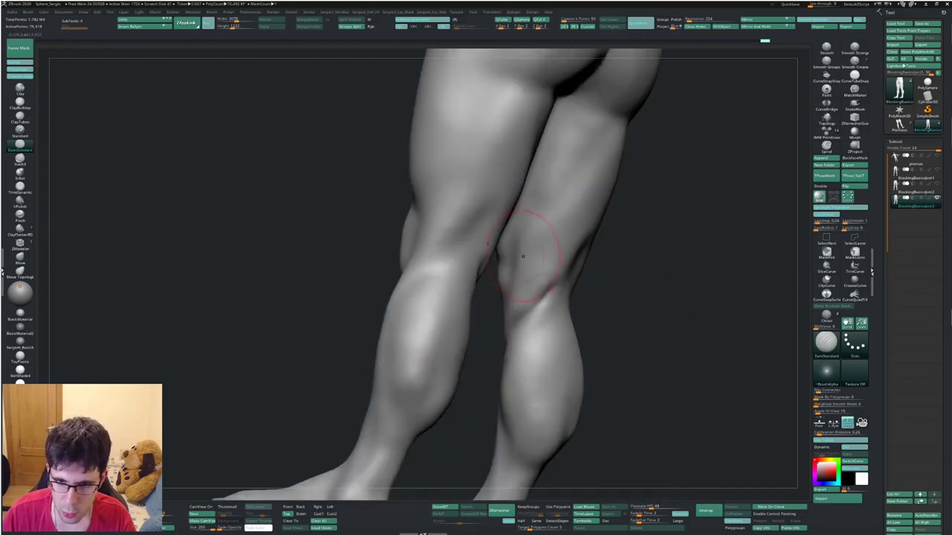
mouse_move(523, 257)
right_down()
mouse_move(578, 171)
mouse_move(537, 276)
mouse_move(569, 276)
mouse_move(520, 282)
mouse_move(528, 298)
mouse_move(512, 270)
right_up()
key(b)
key(m)
key(v)
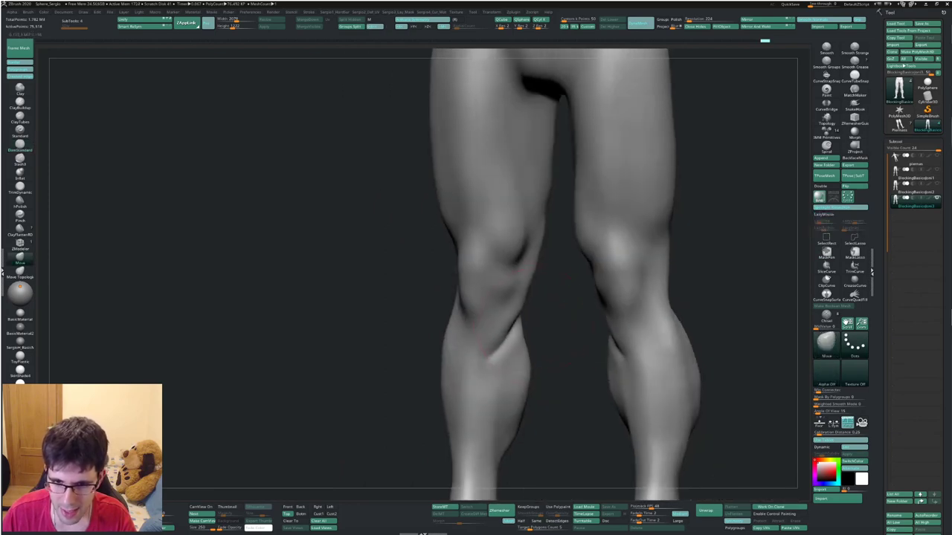
right_drag(524, 305, 505, 297)
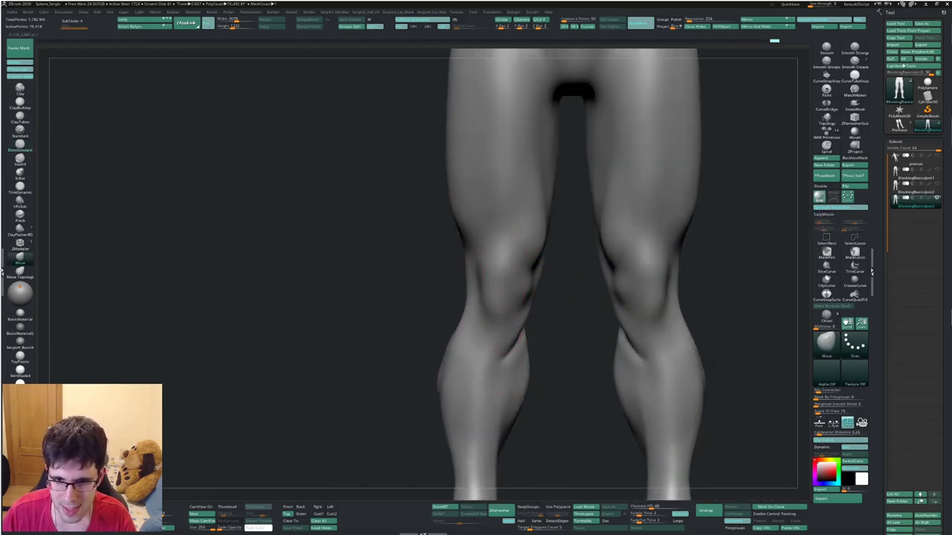
alt+right_drag(522, 382, 526, 329)
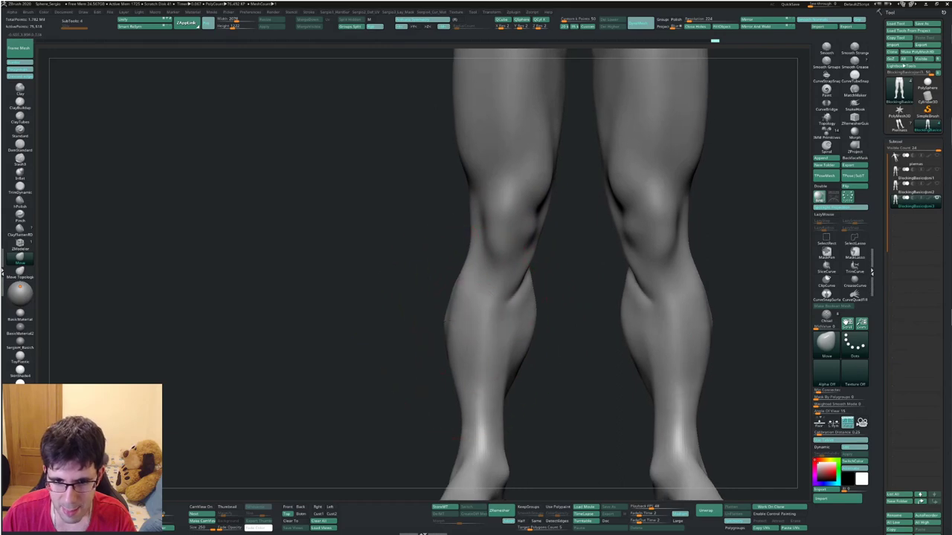
key(s)
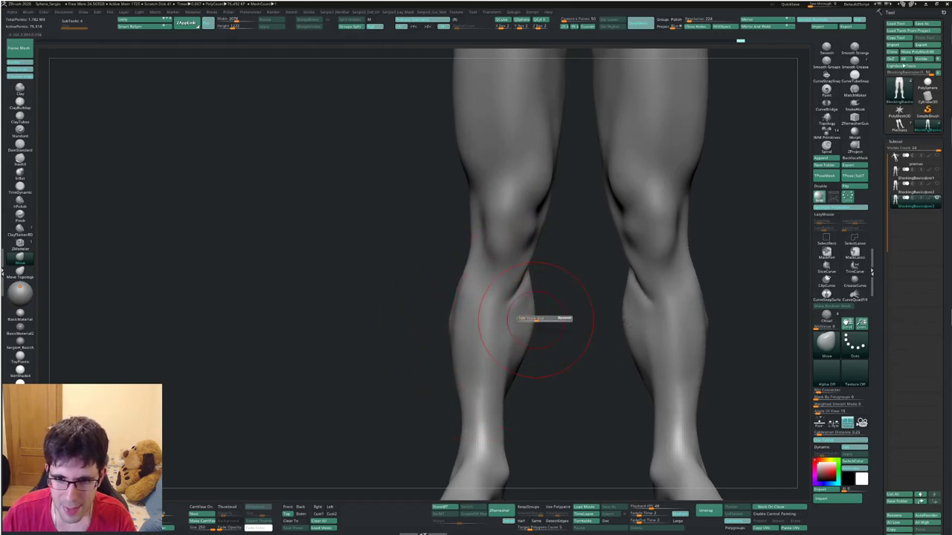
Reshape both calves symmetrically with Move and smooth the calf outline.
right_drag(521, 339, 535, 360)
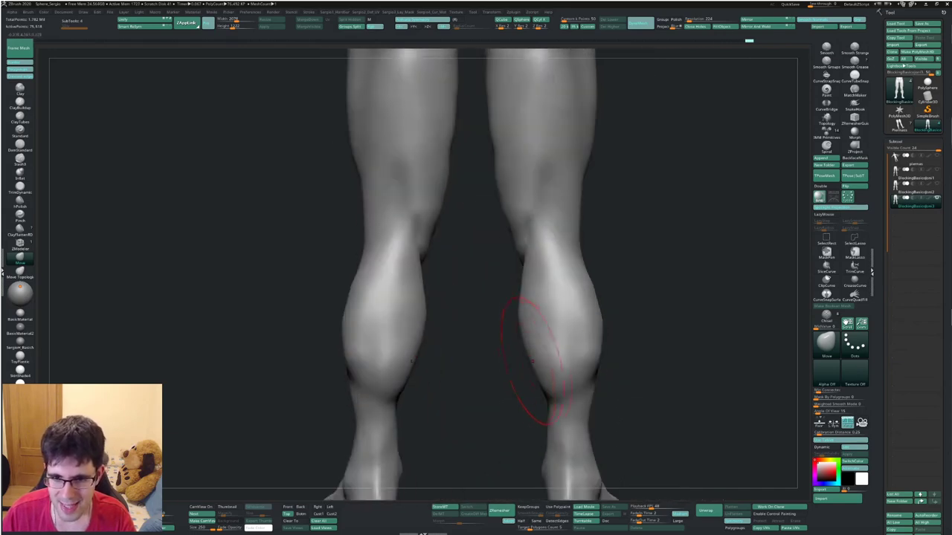
drag(533, 361, 531, 350)
drag(572, 378, 576, 369)
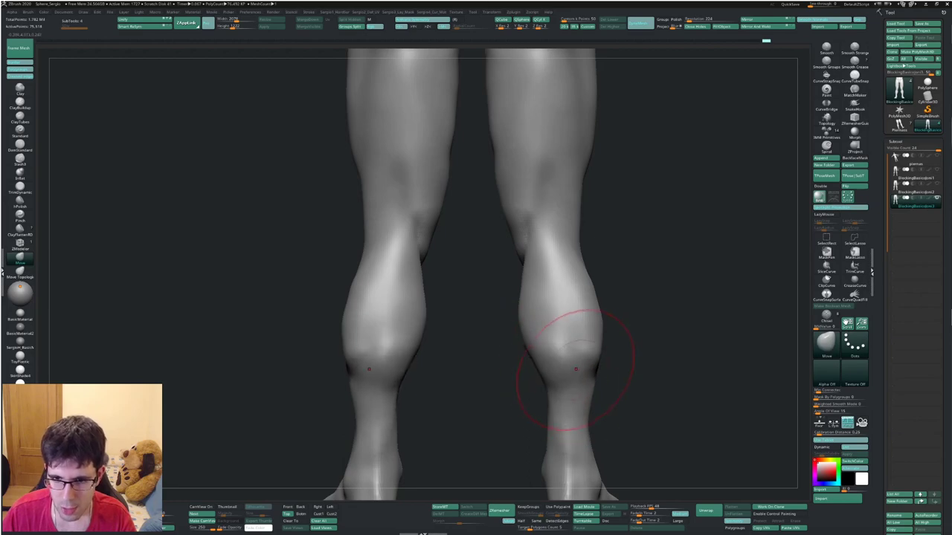
mouse_move(548, 335)
mouse_down()
mouse_move(546, 355)
mouse_move(584, 301)
mouse_move(599, 340)
mouse_up()
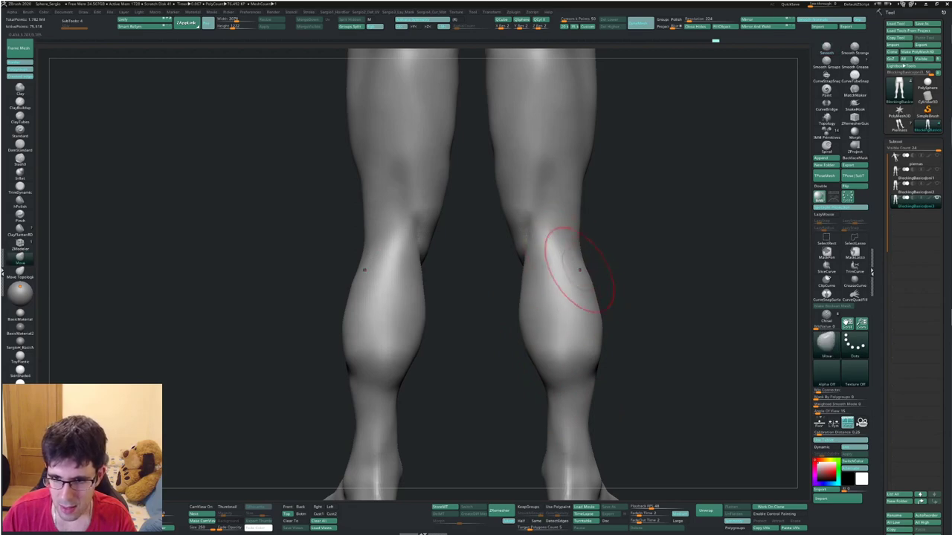
shift+drag(591, 281, 598, 312)
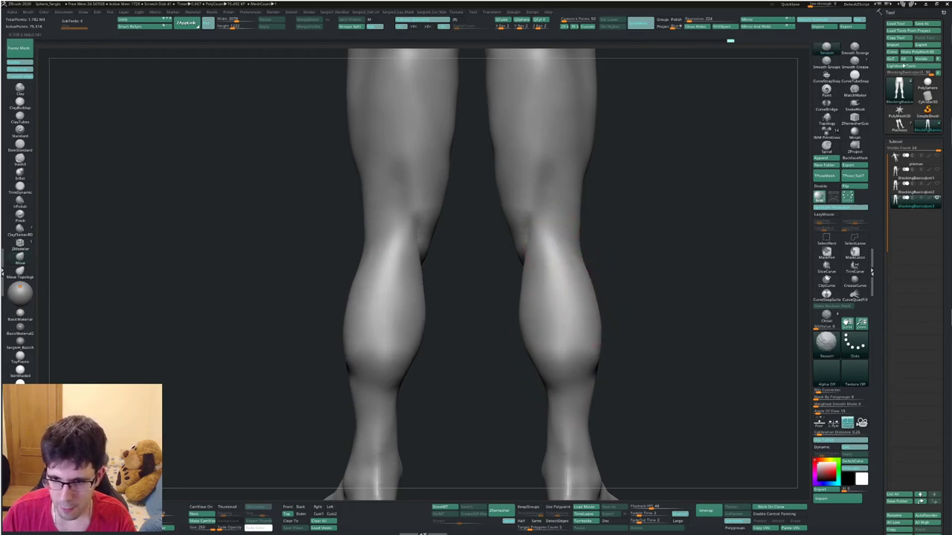
mouse_move(563, 361)
ctrl+right_down()
mouse_move(563, 340)
mouse_move(569, 372)
mouse_move(518, 325)
mouse_move(561, 328)
ctrl+right_up()
Smooth the backs of both heels symmetrically, then bring the knees and hips back into view.
mouse_move(608, 278)
right_down()
mouse_move(535, 327)
mouse_move(510, 307)
right_up()
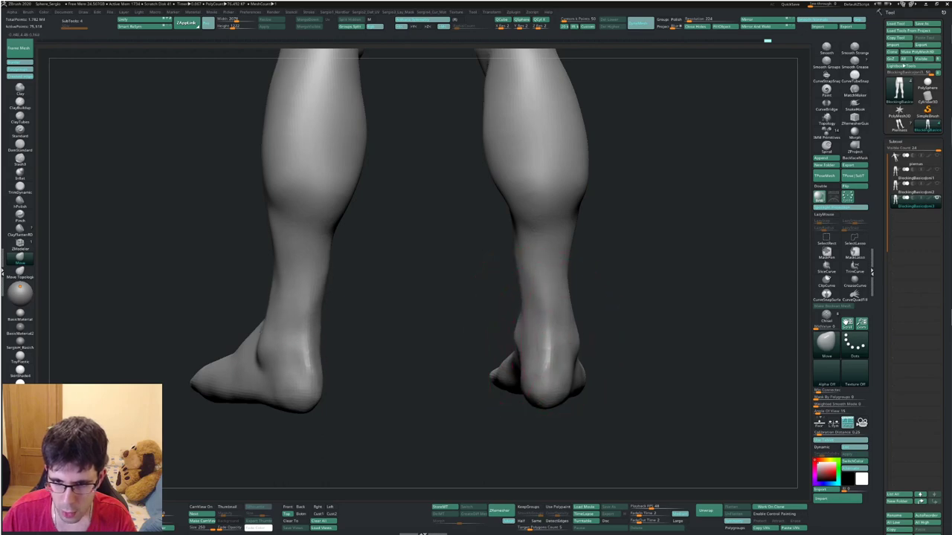
shift+drag(518, 283, 518, 372)
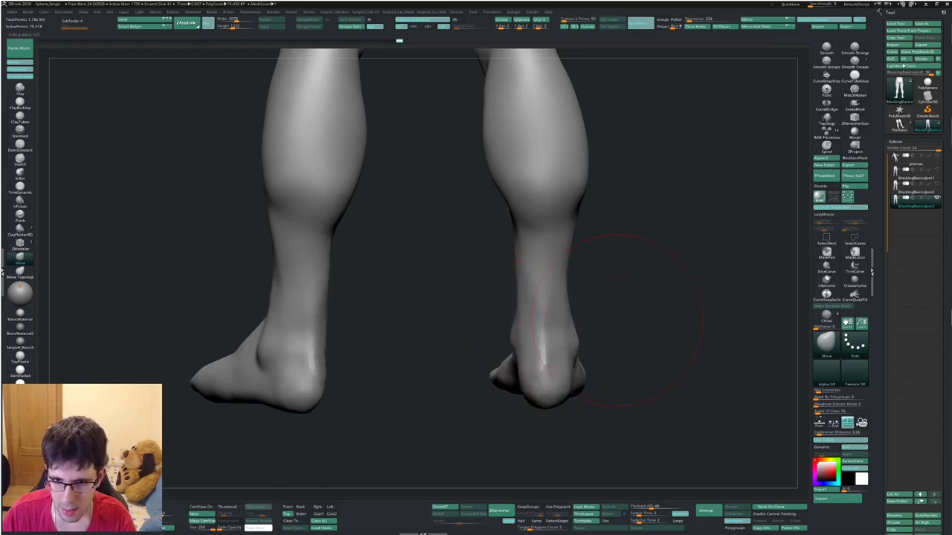
mouse_move(559, 297)
right_down()
mouse_move(577, 299)
mouse_move(563, 297)
right_up()
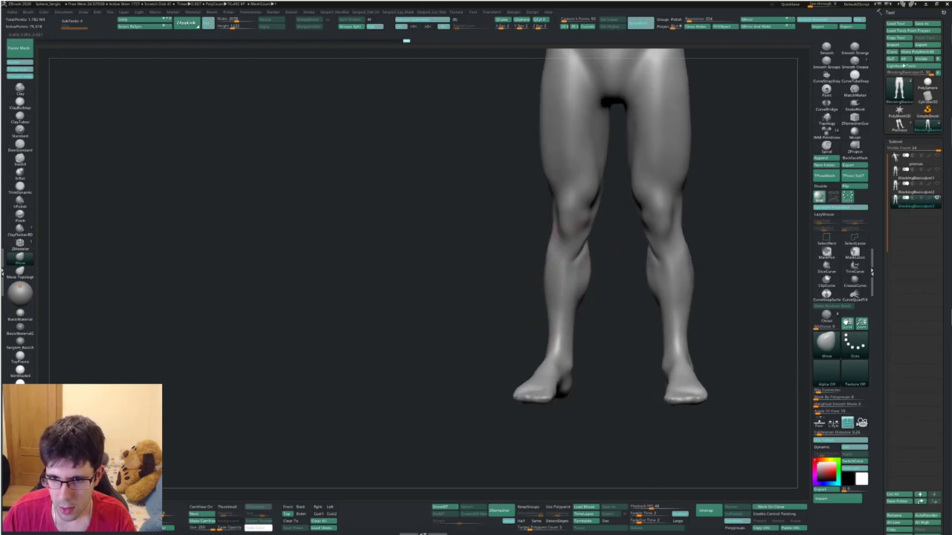
ctrl+right_drag(563, 298, 571, 304)
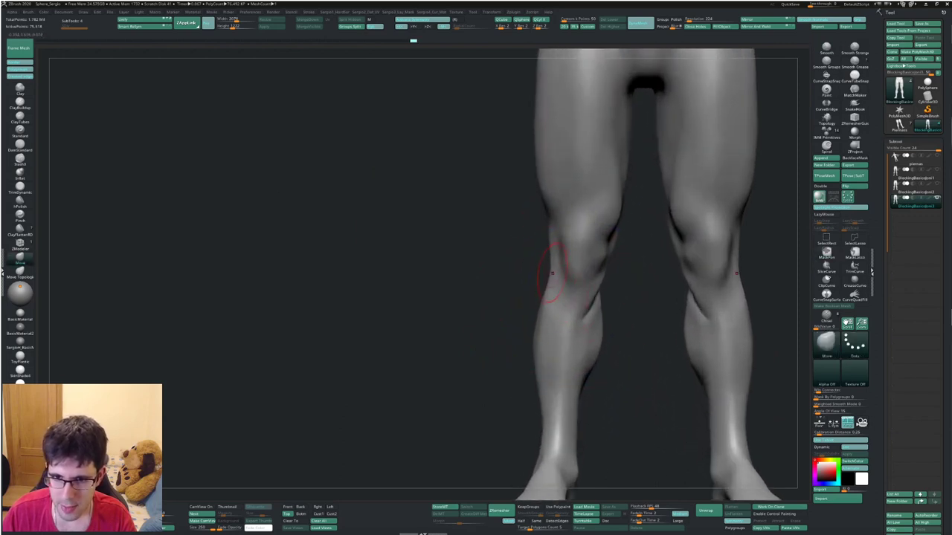
alt+right_drag(551, 274, 534, 311)
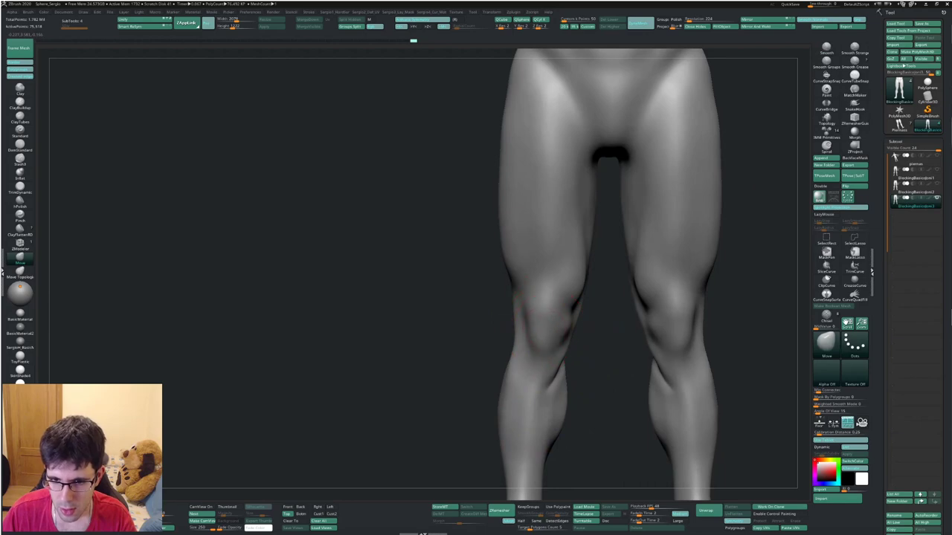
mouse_move(522, 323)
right_down()
mouse_move(586, 265)
mouse_move(584, 298)
mouse_move(595, 245)
right_up()
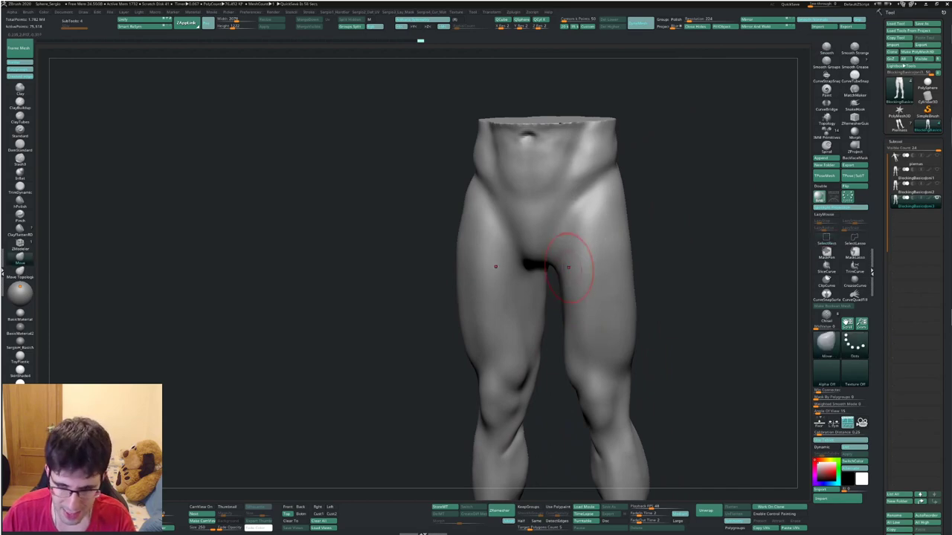
Switch to the Trim brush and smooth the crease along the back of the thigh.
right_drag(567, 267, 543, 296)
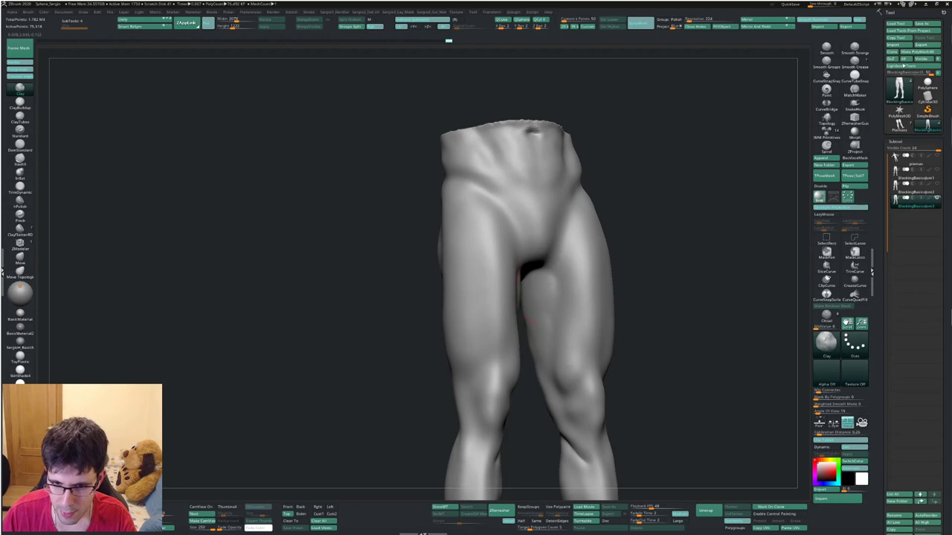
mouse_move(573, 344)
right_down()
mouse_move(562, 308)
mouse_move(610, 276)
mouse_move(623, 231)
right_up()
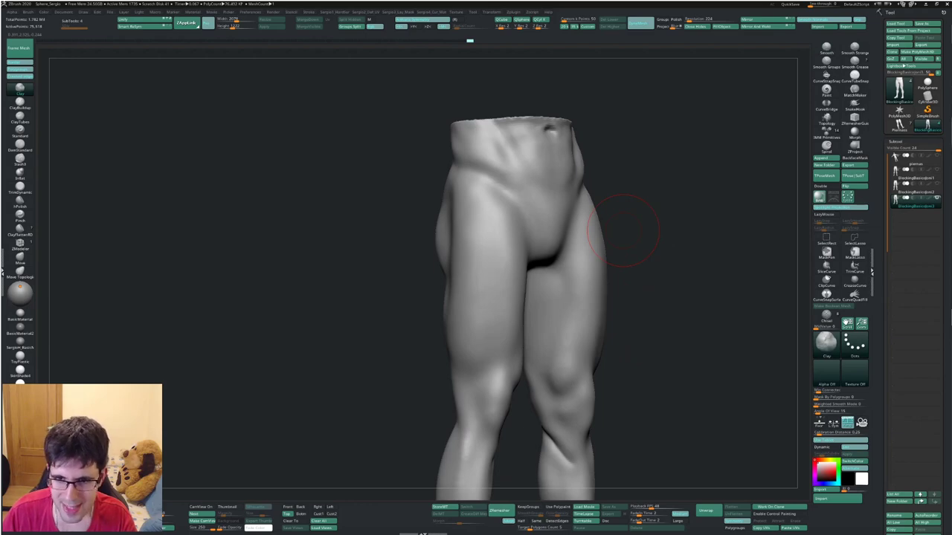
mouse_move(623, 231)
right_down()
mouse_move(573, 312)
mouse_move(594, 276)
mouse_move(578, 294)
mouse_move(576, 279)
right_up()
key(t)
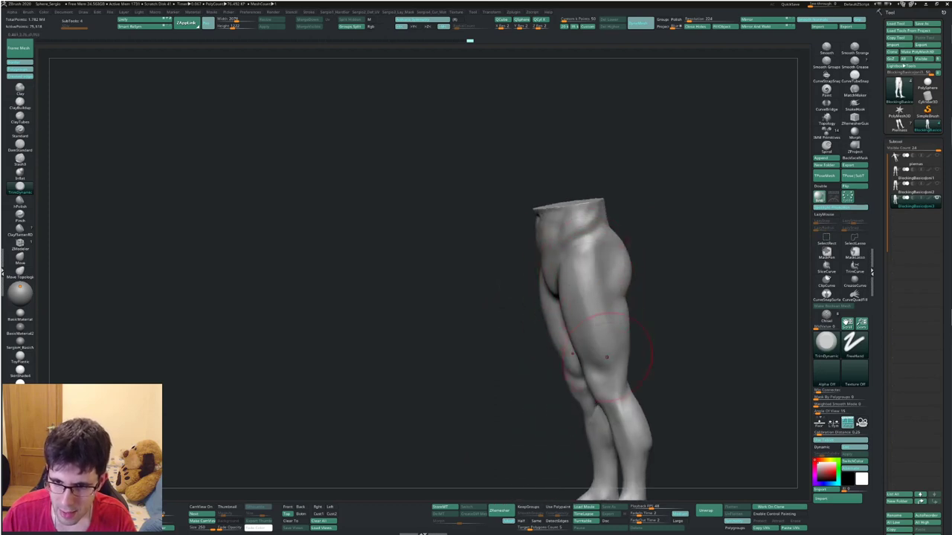
mouse_move(598, 315)
right_down()
mouse_move(612, 314)
mouse_move(595, 331)
mouse_move(583, 326)
mouse_move(570, 379)
right_up()
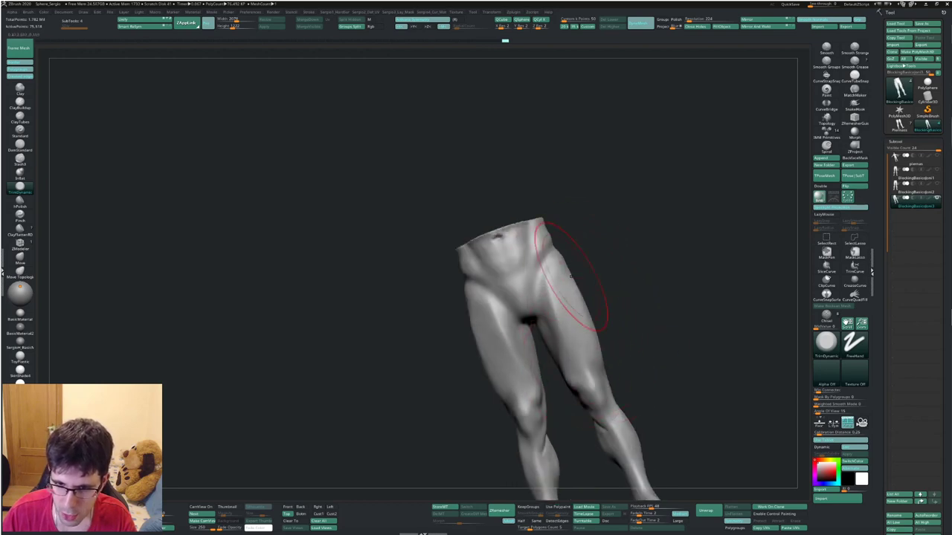
right_drag(577, 352, 584, 308)
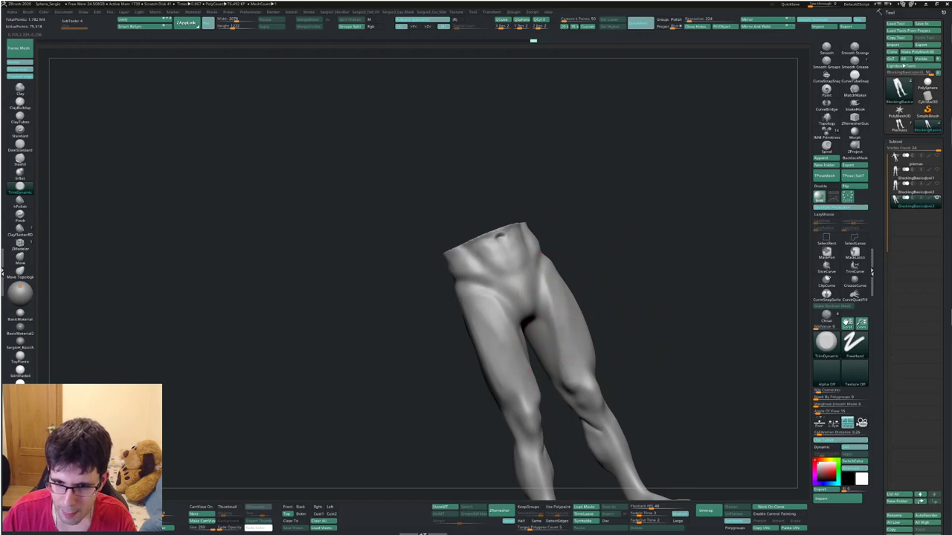
mouse_move(595, 394)
shift+right_down()
mouse_move(504, 212)
mouse_move(520, 297)
mouse_move(541, 312)
shift+right_up()
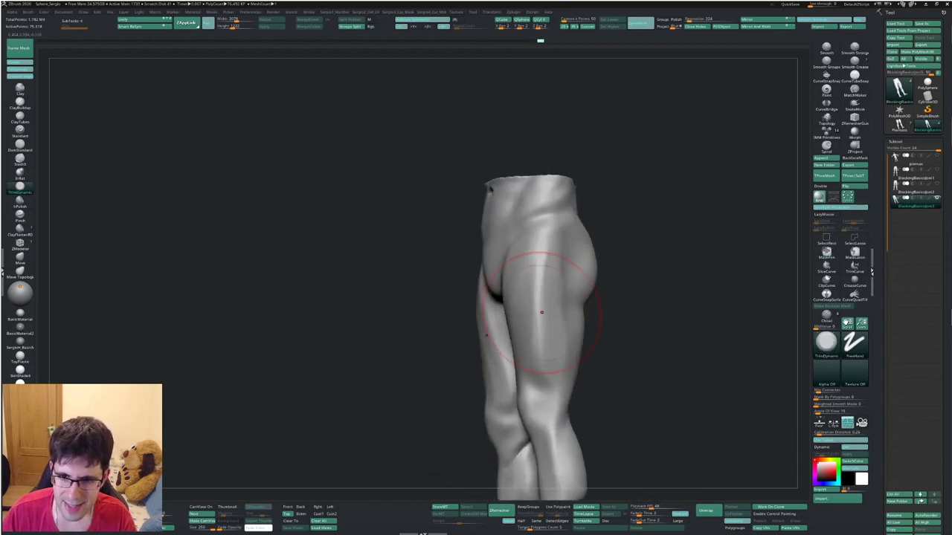
mouse_move(541, 312)
shift+mouse_down()
mouse_move(554, 260)
mouse_move(547, 357)
mouse_move(550, 298)
shift+mouse_up()
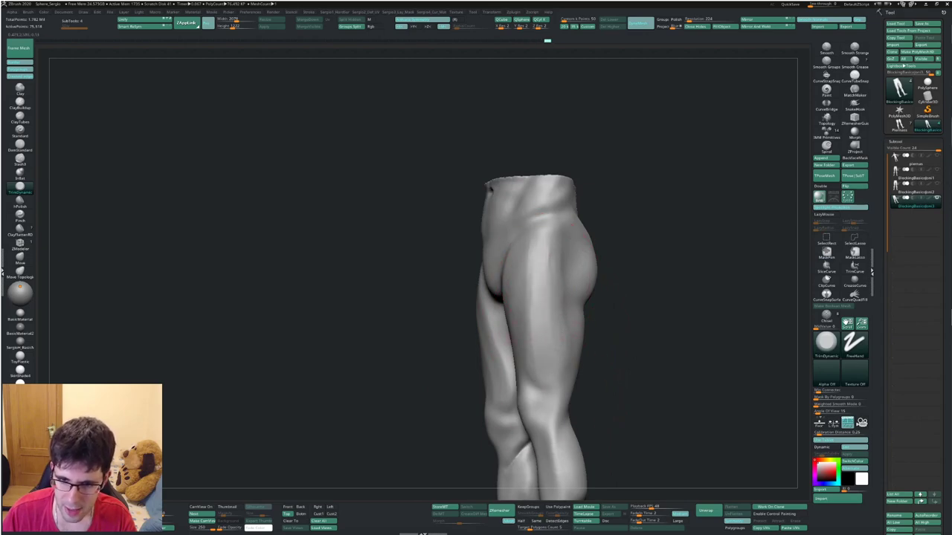
right_drag(550, 298, 551, 308)
Select the Move brush and bulge both outer thighs slightly outward.
key(b)
key(m)
key(v)
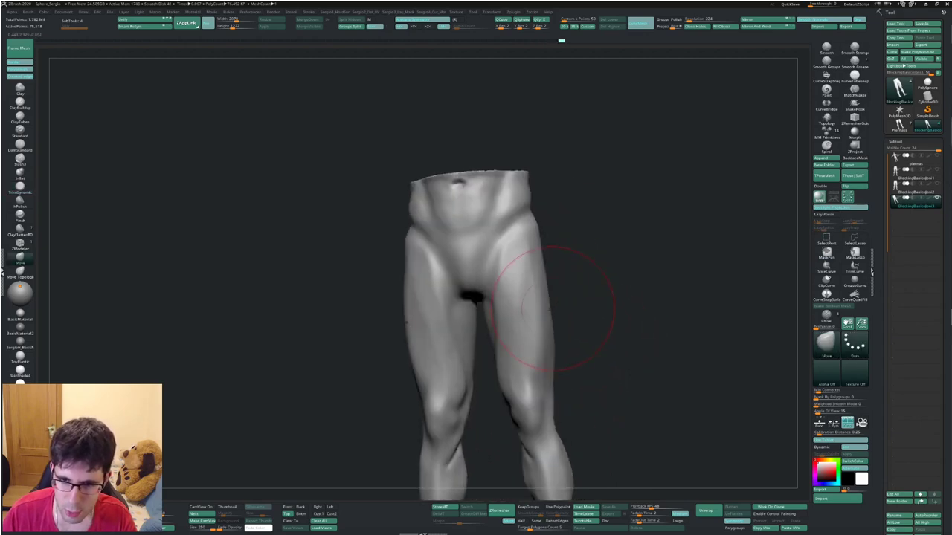
drag(551, 309, 559, 306)
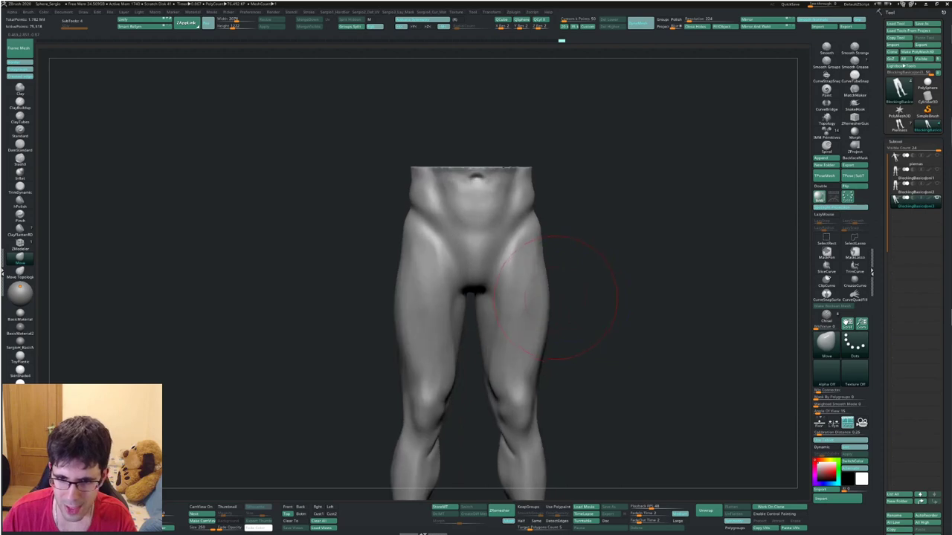
mouse_move(565, 297)
right_down()
mouse_move(580, 297)
mouse_move(548, 308)
right_up()
Switch to Clay with a smaller brush and build up a ridge on the knee.
key(b)
key(c)
key(b)
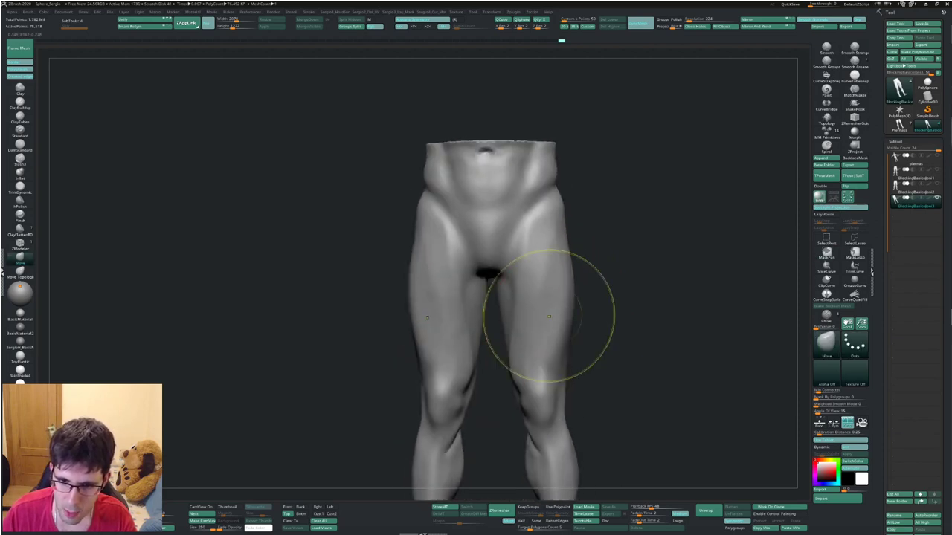
key(b)
key(b)
key(l)
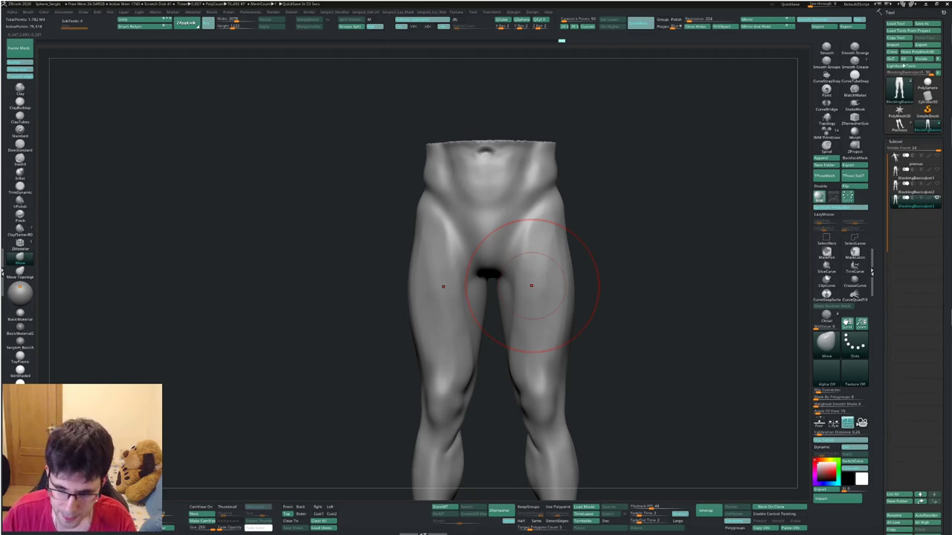
ctrl+right_drag(531, 285, 563, 416)
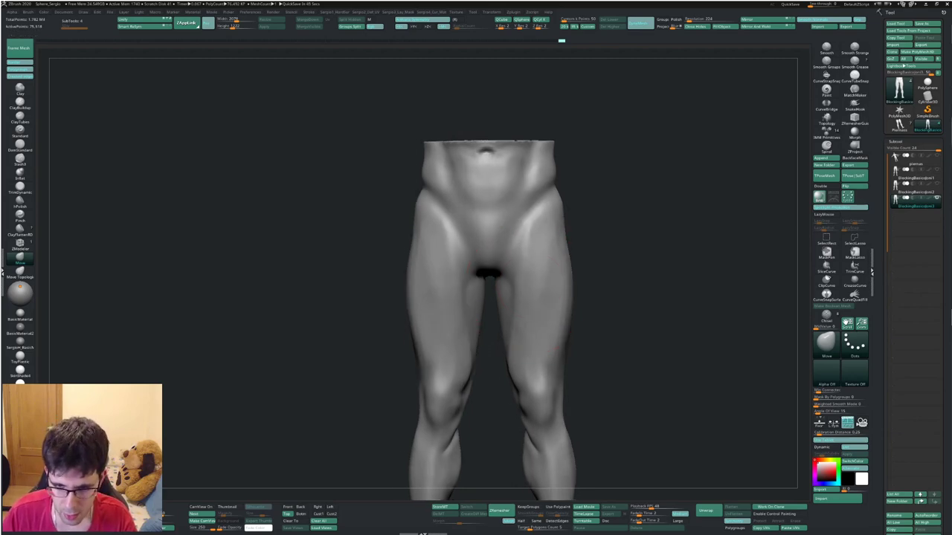
click(525, 367)
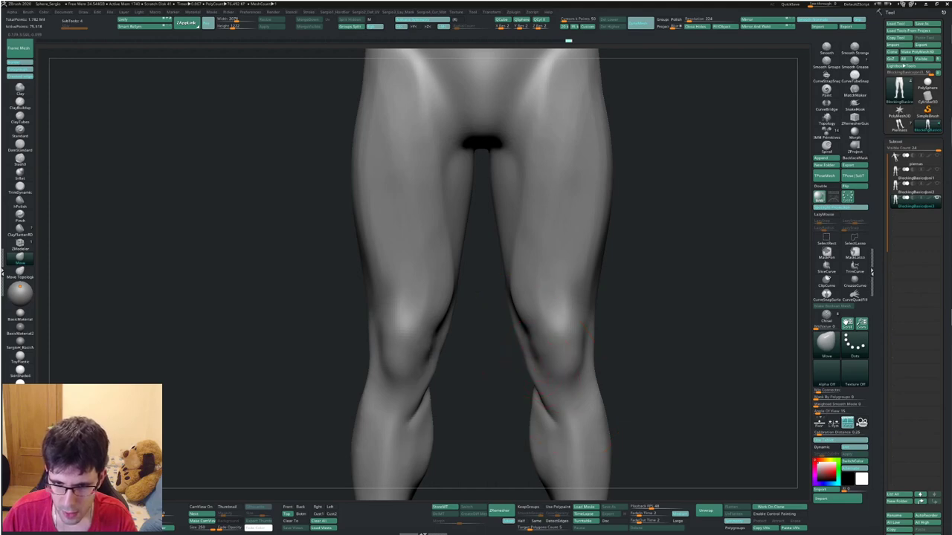
key(f)
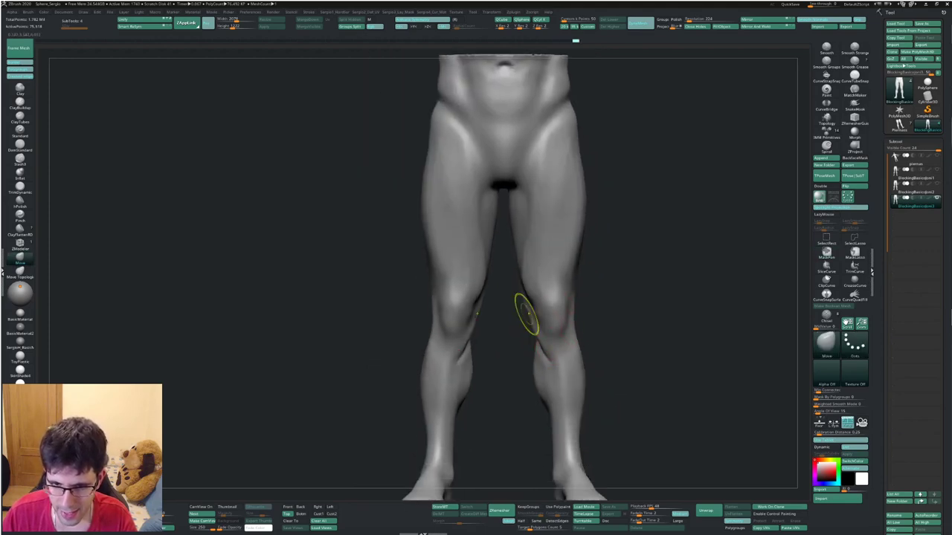
scroll(527, 312, up, 3)
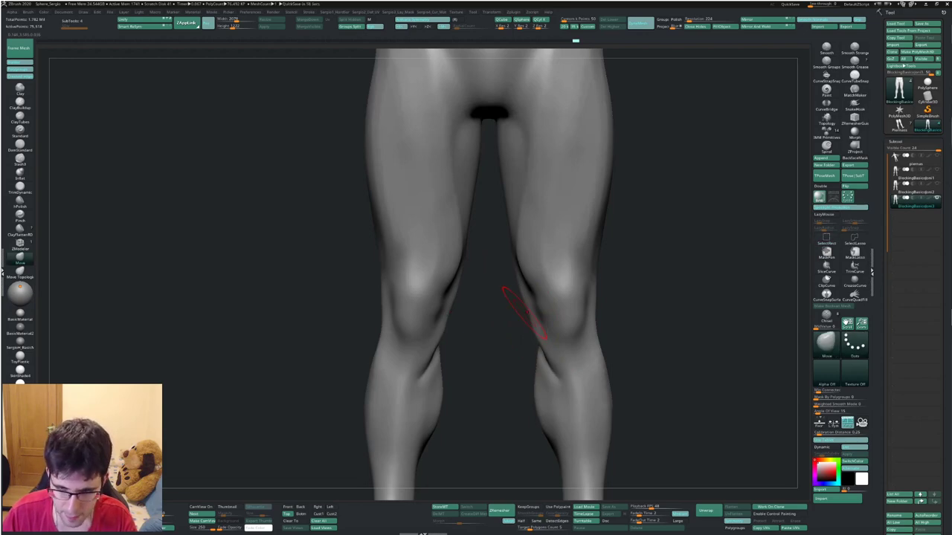
right_drag(530, 316, 530, 324)
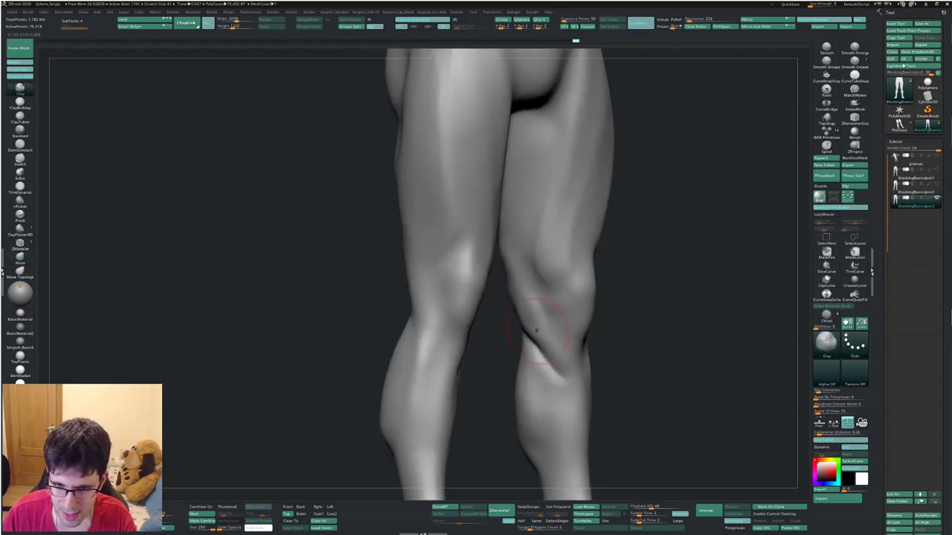
drag(536, 330, 562, 360)
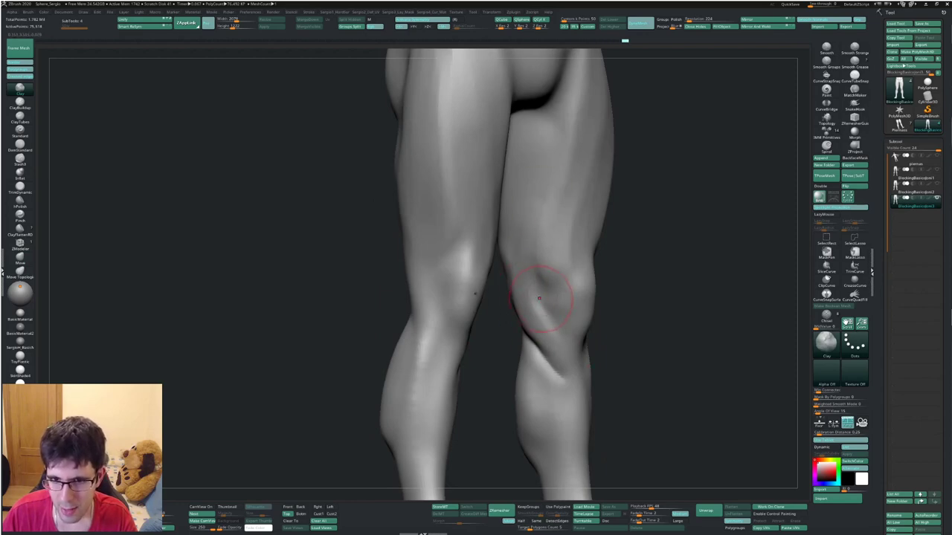
Deepen the crease around the knee and smooth the knee surface.
right_drag(539, 298, 565, 301)
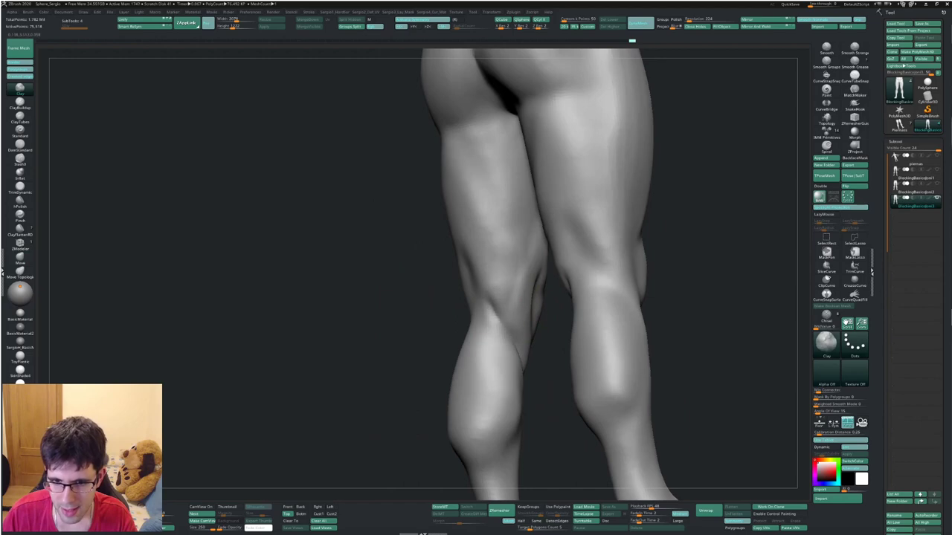
drag(501, 297, 496, 283)
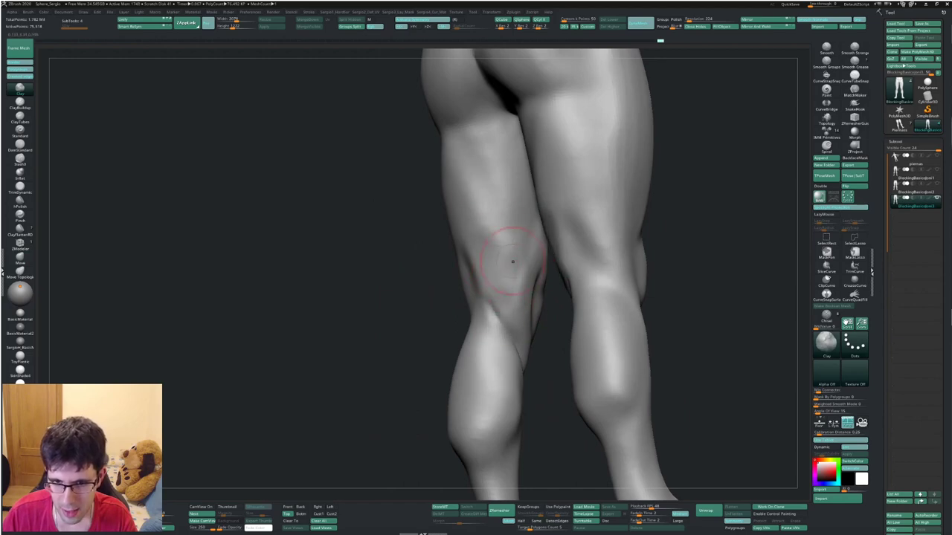
shift+drag(515, 256, 535, 290)
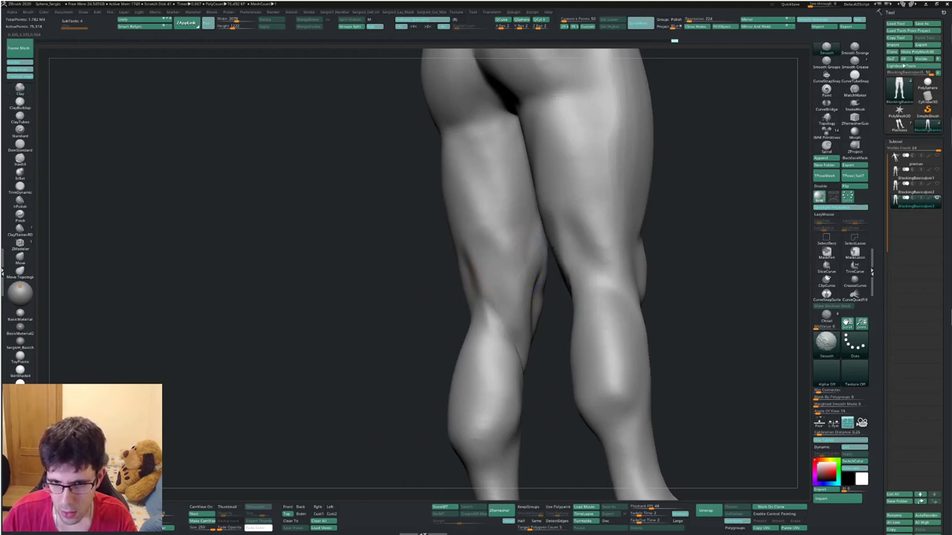
mouse_move(513, 268)
shift+right_down()
mouse_move(499, 255)
mouse_move(505, 275)
shift+right_up()
Return to Move at a new size and push the hamstring and inner calf contours, checking back and front.
click(19, 256)
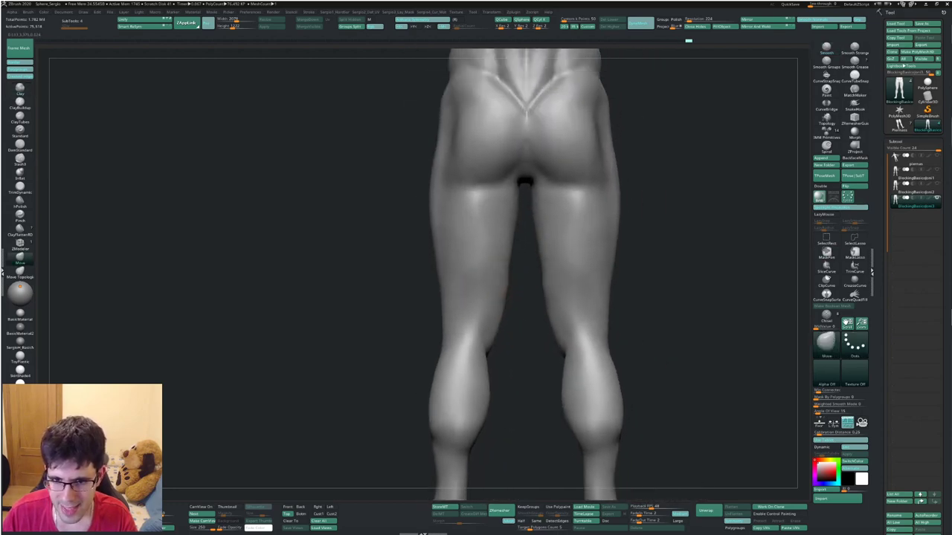
key(s)
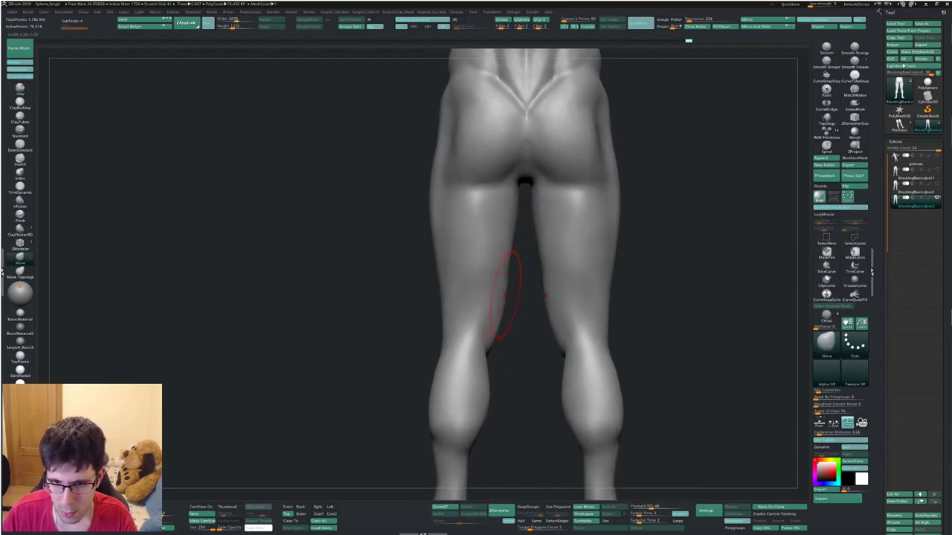
right_drag(520, 268, 509, 277)
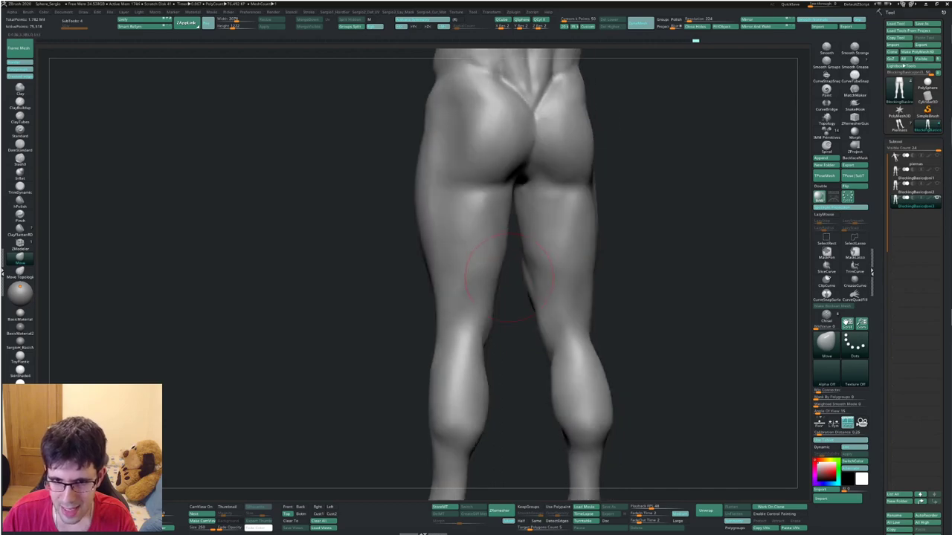
key(shift)
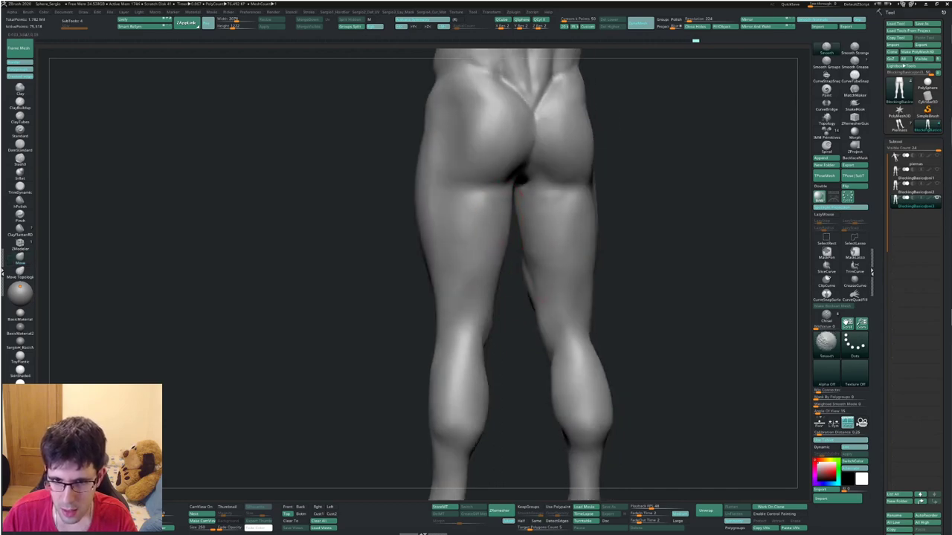
shift+right_drag(501, 255, 506, 255)
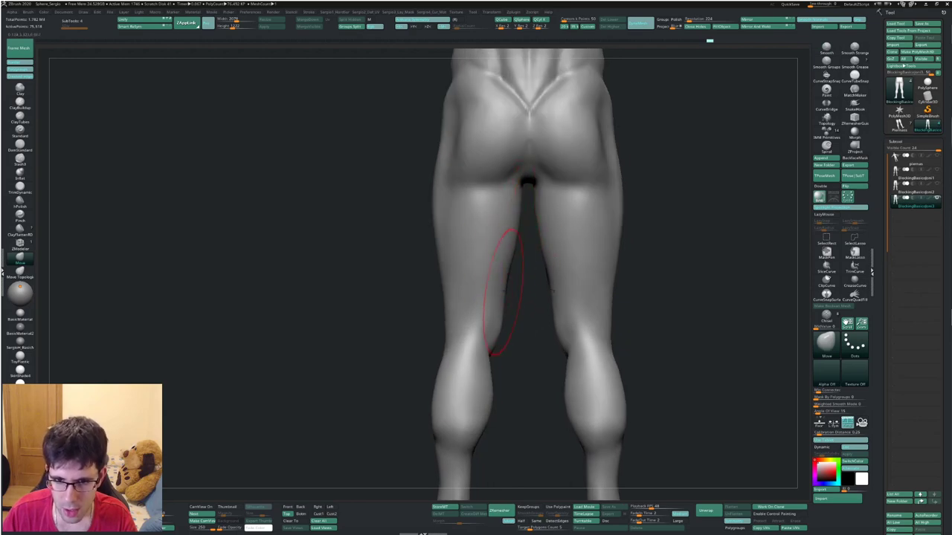
right_drag(457, 340, 461, 372)
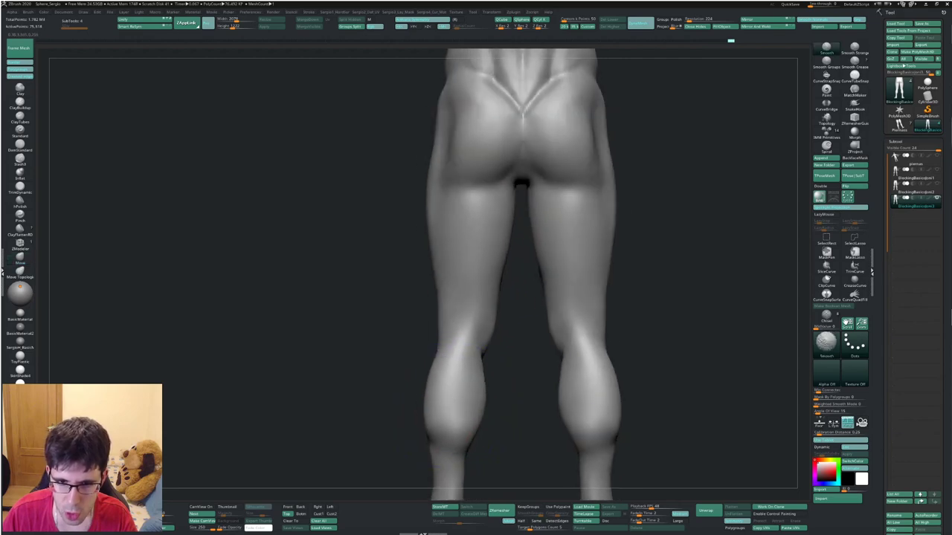
right_drag(470, 238, 488, 312)
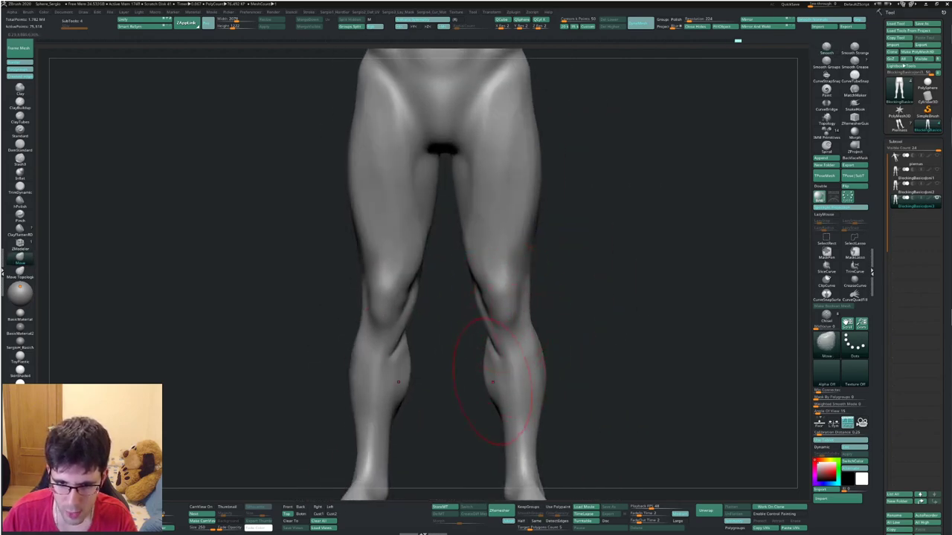
right_drag(484, 372, 490, 316)
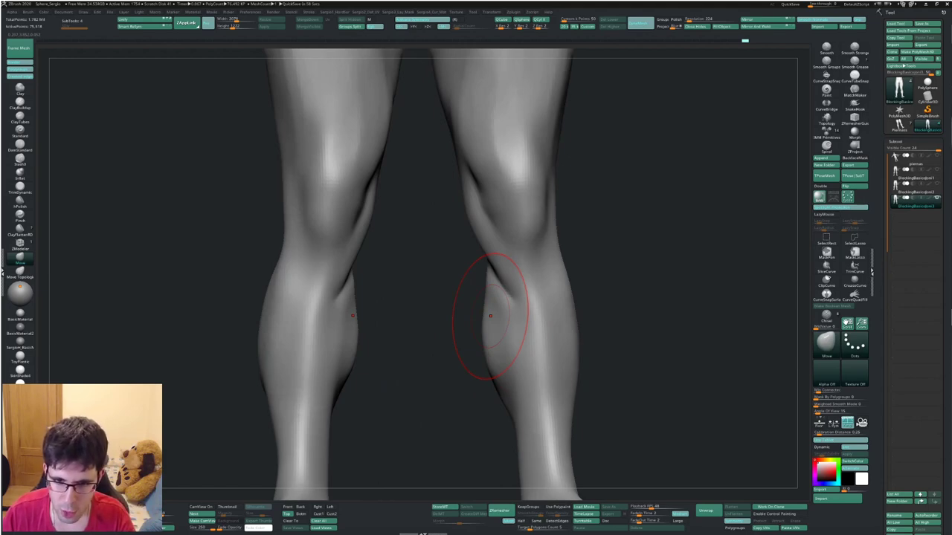
right_drag(490, 316, 568, 331)
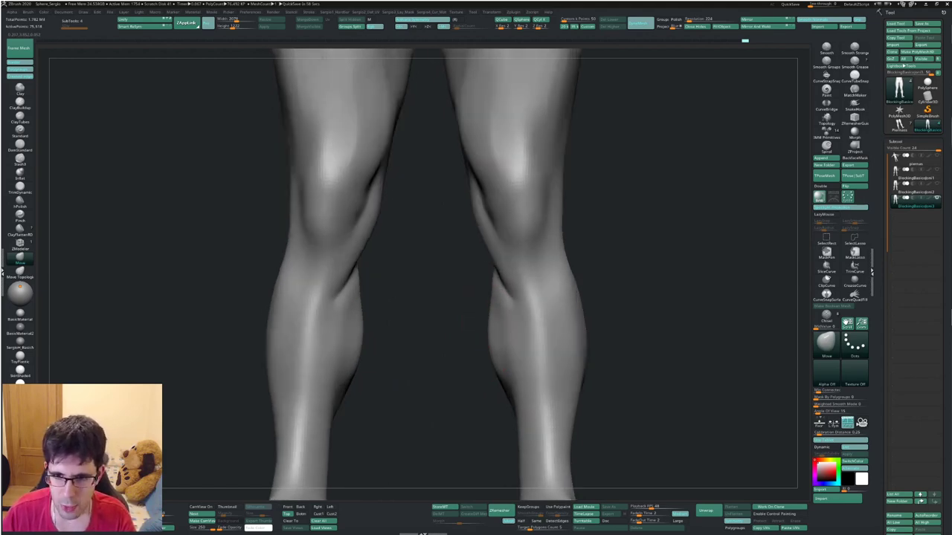
Try the ClayBuildup and TrimDynamic brushes, settling on ClayBuildup.
key(b)
key(c)
key(l)
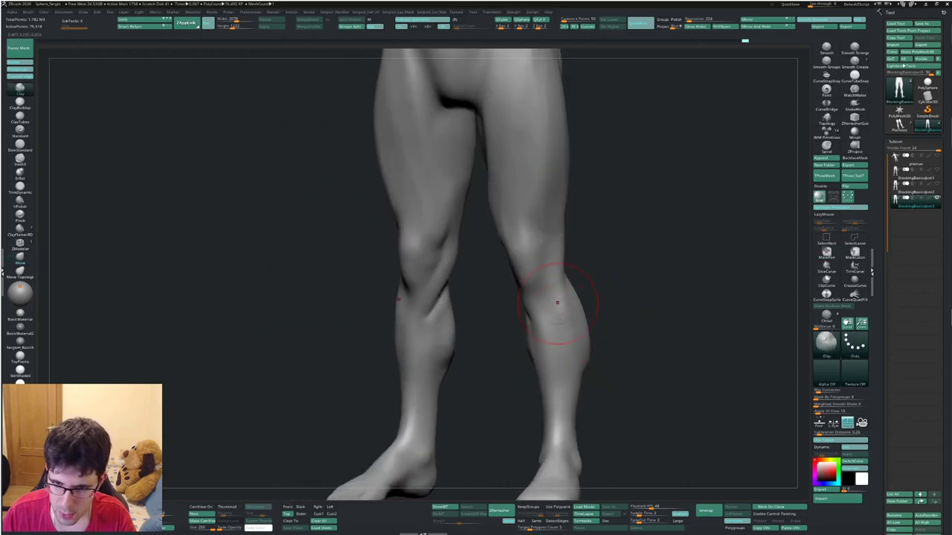
key(b)
key(t)
key(d)
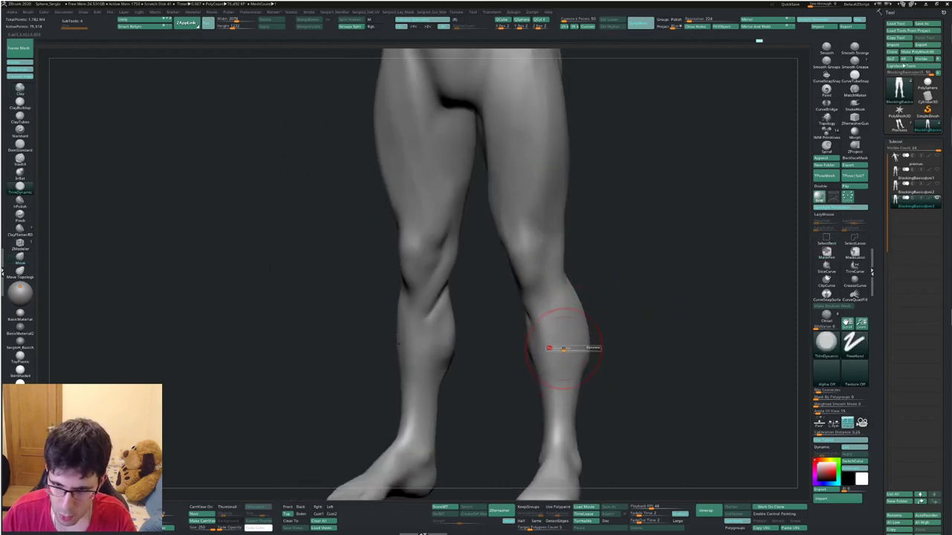
right_drag(569, 420, 581, 383)
key(b)
key(c)
key(l)
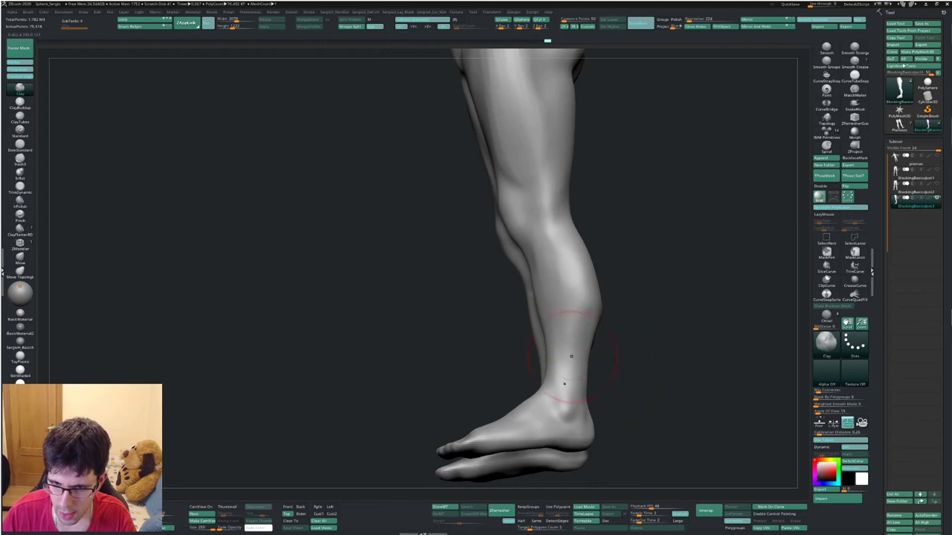
mouse_move(572, 327)
right_down()
mouse_move(555, 254)
mouse_move(557, 330)
right_up()
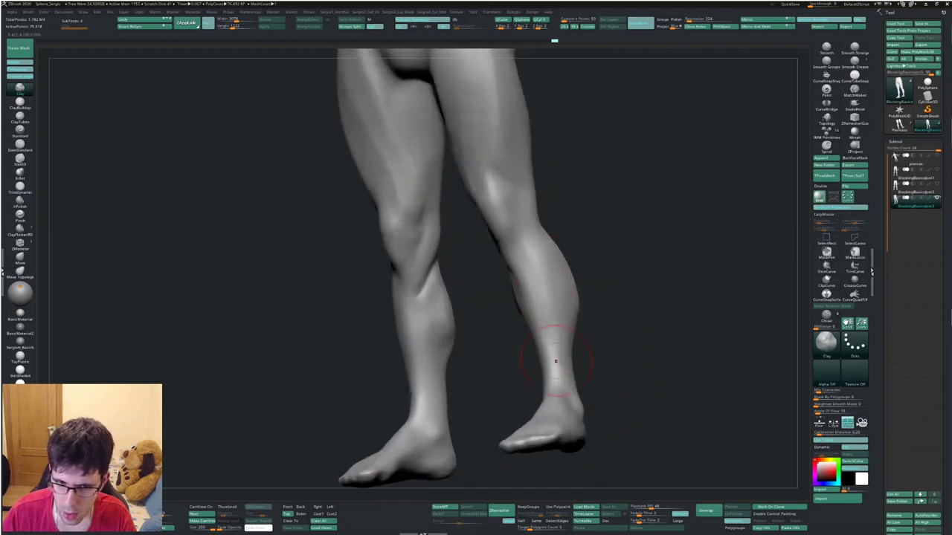
Bulge both calves outward symmetrically, then switch to Smooth for the calf surface.
right_drag(562, 346, 572, 319)
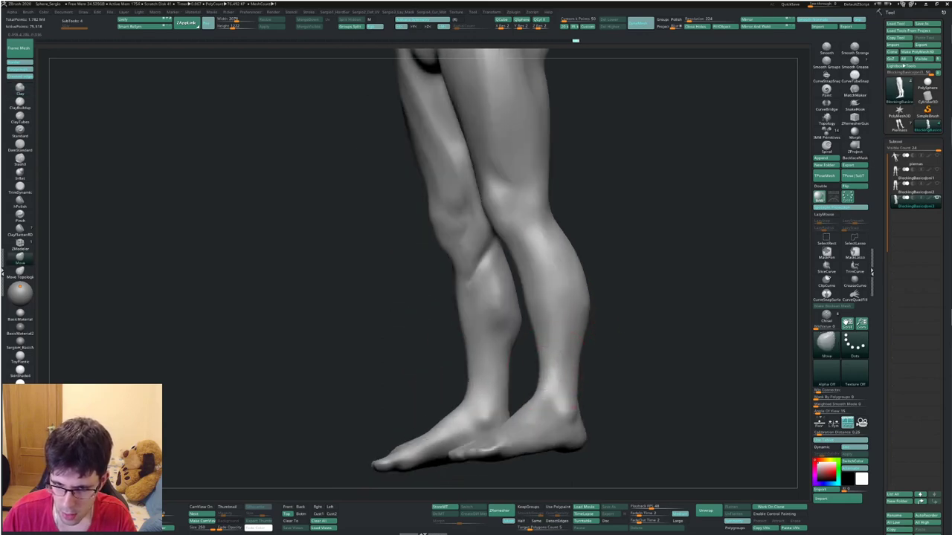
mouse_move(577, 372)
right_down()
mouse_move(563, 236)
mouse_move(523, 345)
right_up()
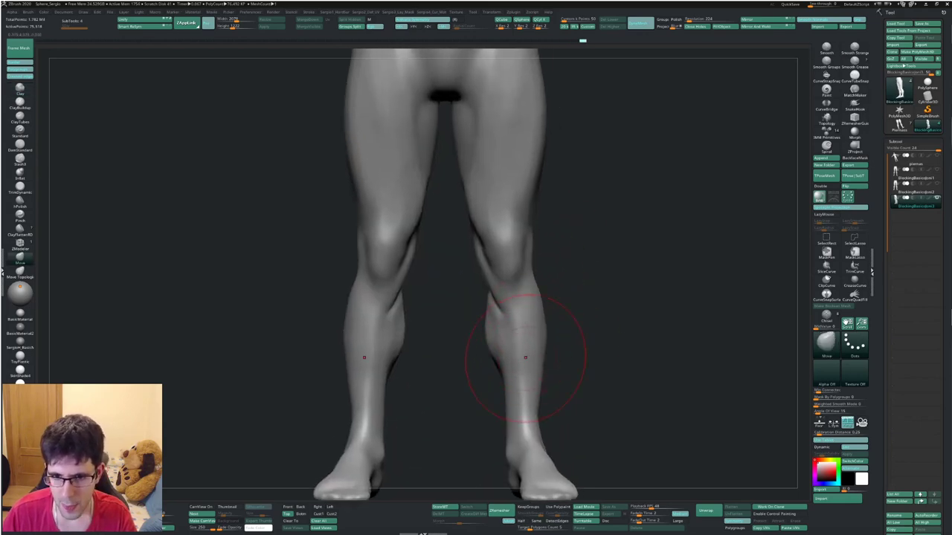
mouse_move(524, 358)
mouse_down()
mouse_move(543, 348)
mouse_move(513, 387)
mouse_up()
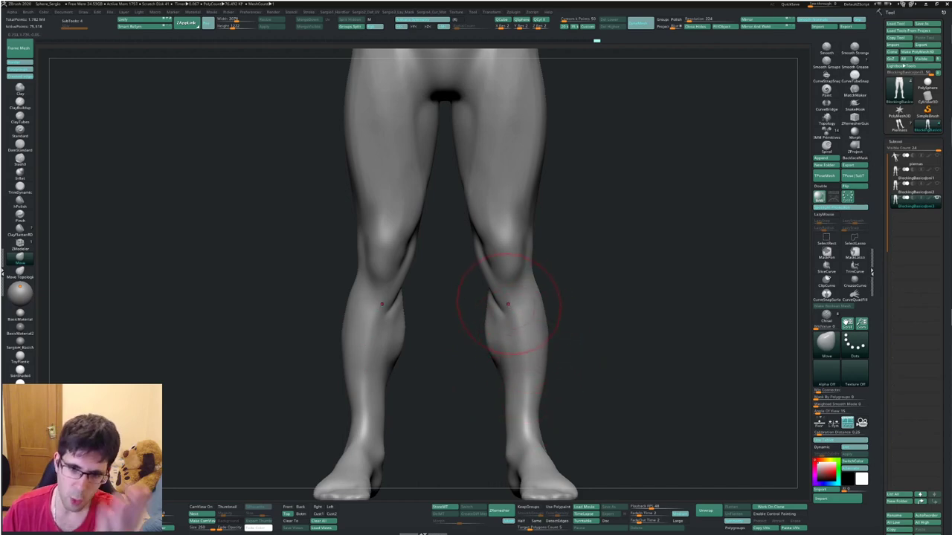
key(shift)
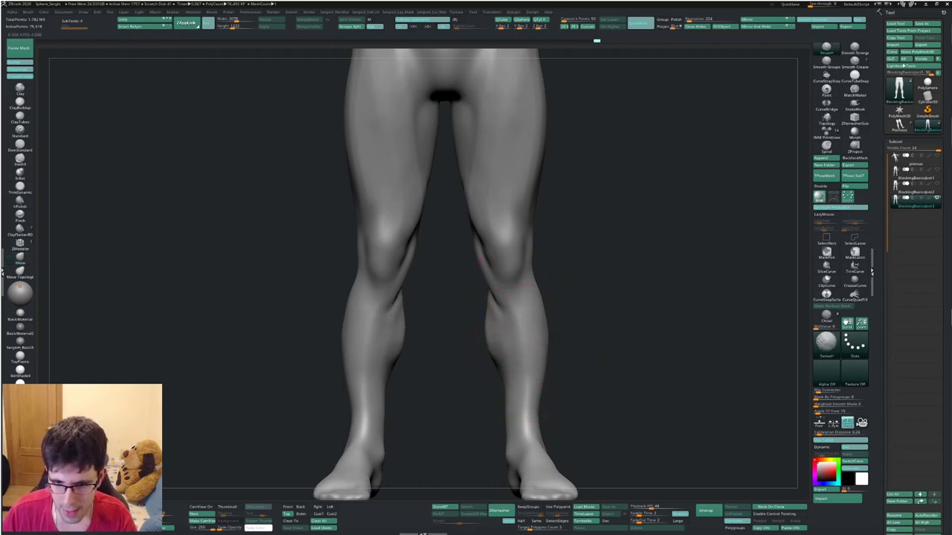
key(space)
mouse_move(496, 319)
mouse_down()
mouse_move(520, 327)
mouse_move(504, 339)
mouse_up()
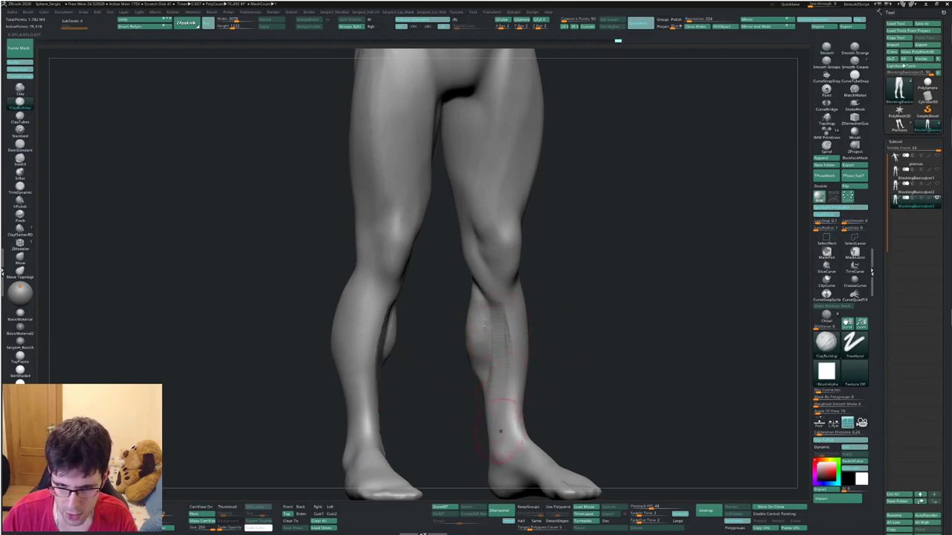
Flatten the back of the calf into a firm plane with TrimDynamic from a rear three-quarter view.
drag(639, 334, 483, 340)
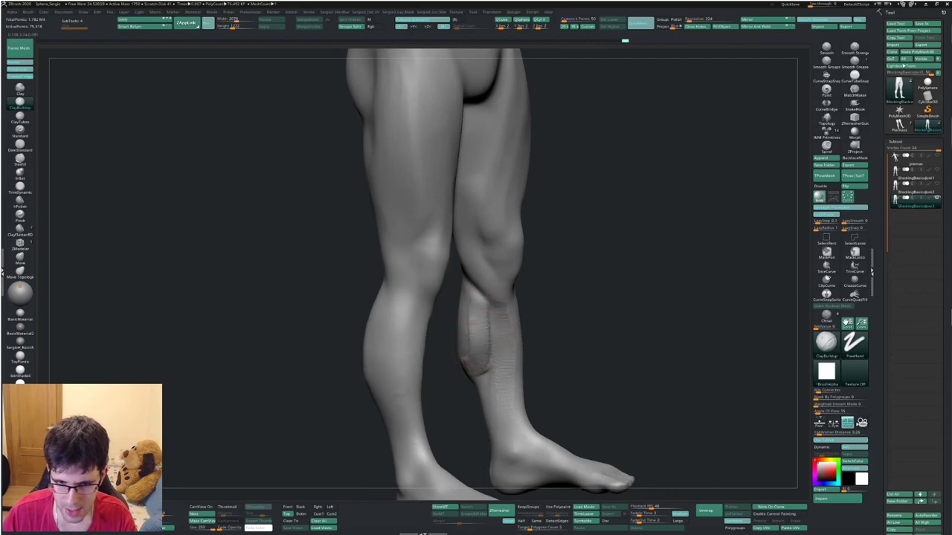
key(b)
key(t)
key(d)
drag(478, 339, 475, 300)
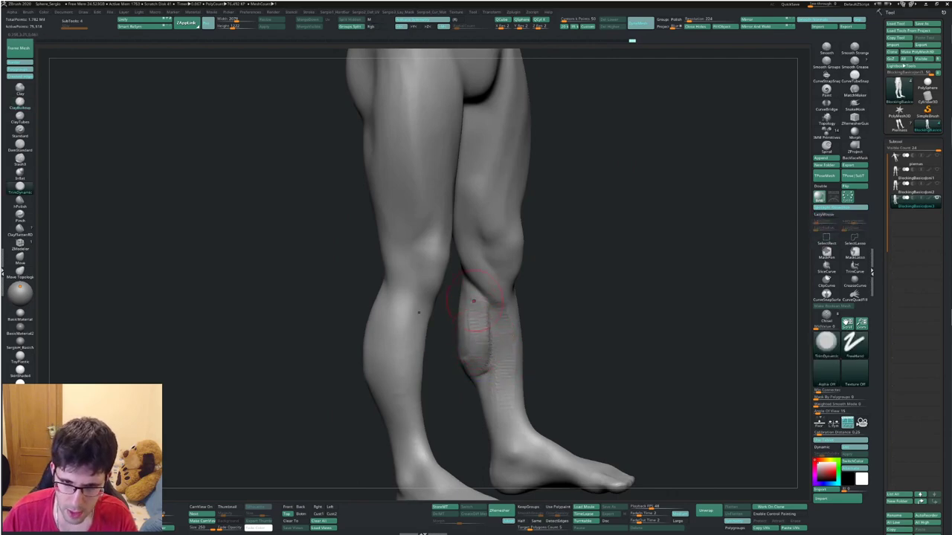
Build up the inner calf and shin, moving through ClayBuildup and ClayTubes and ending on Clay.
drag(535, 342, 474, 341)
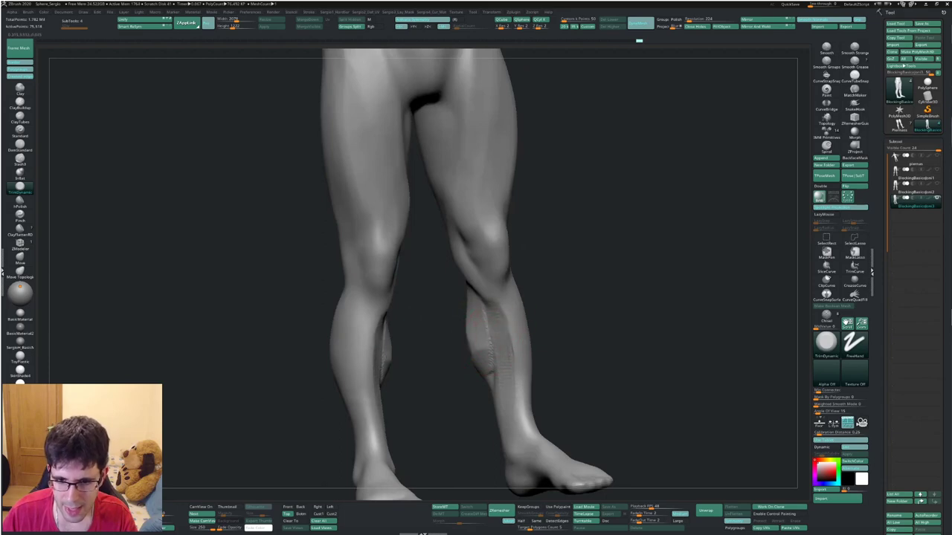
shift+drag(535, 356, 529, 304)
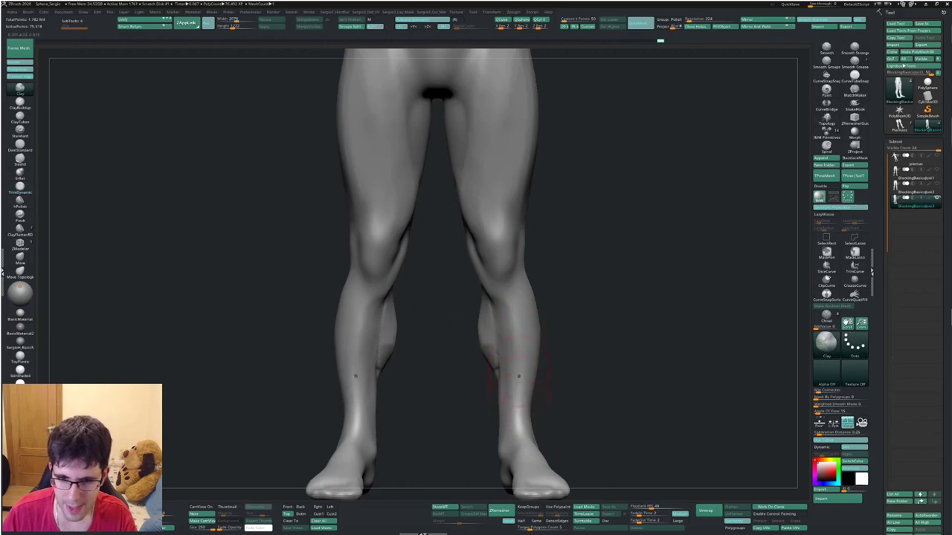
key(b)
key(c)
key(b)
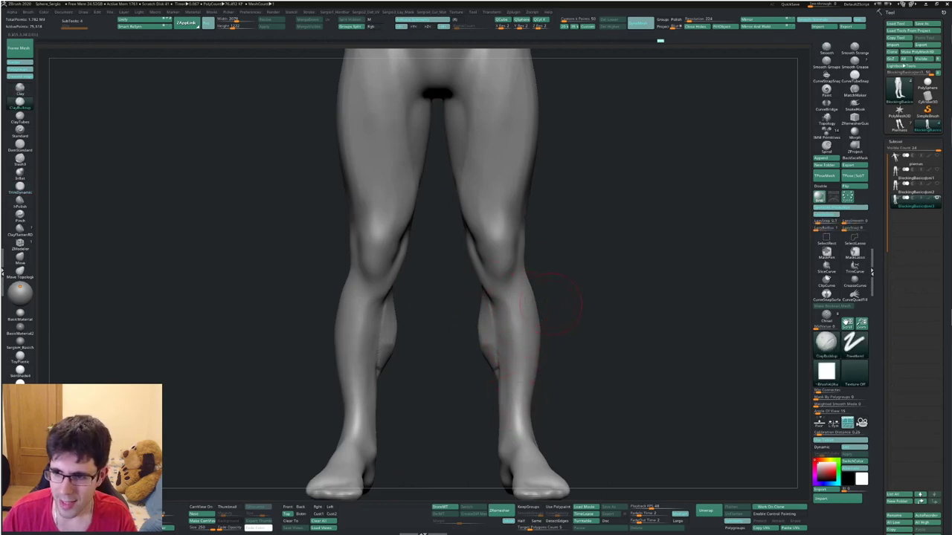
key(b)
key(c)
key(t)
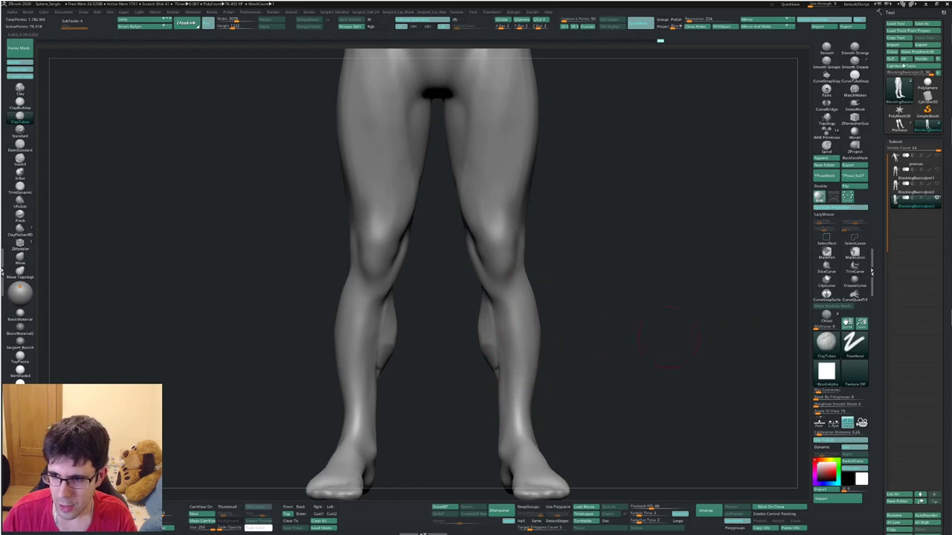
key(b)
key(c)
key(l)
mouse_move(587, 343)
mouse_down()
mouse_move(504, 305)
mouse_move(482, 328)
mouse_up()
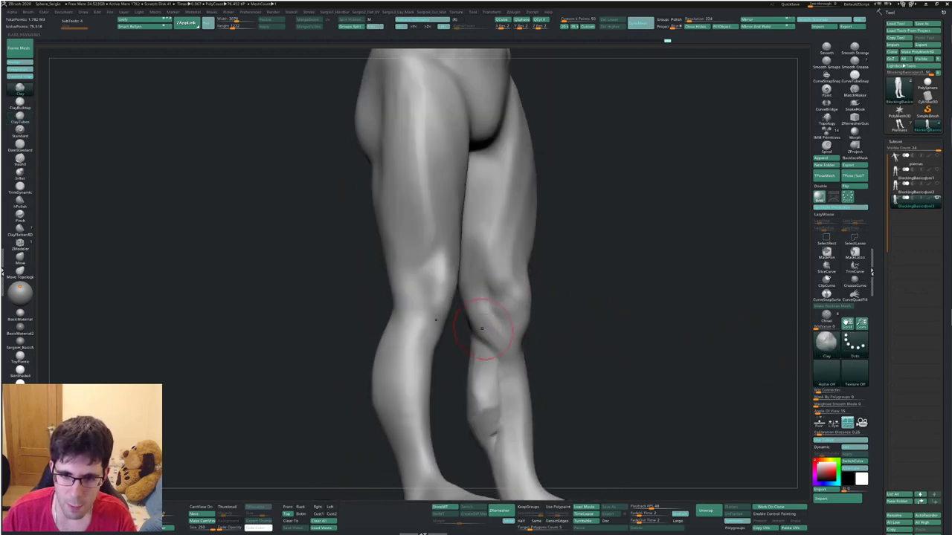
drag(518, 370, 546, 332)
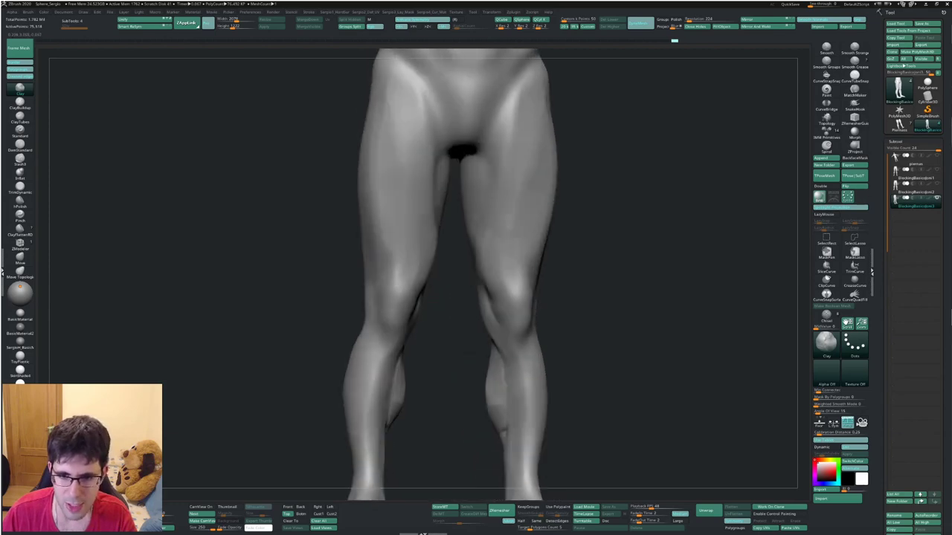
Frame the hips and pull both outer thighs into shape with the Move brush.
key(f)
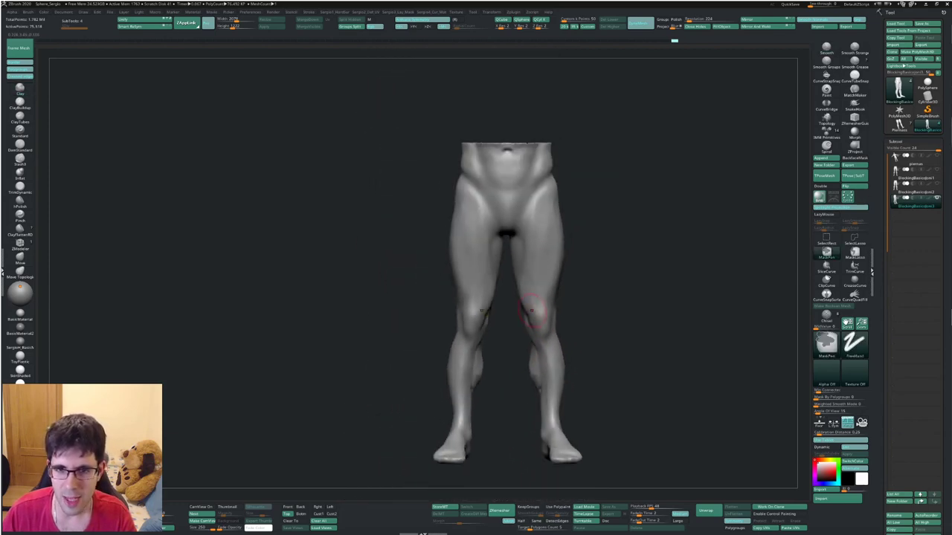
alt+drag(531, 291, 554, 282)
key(b)
key(m)
key(v)
key(s)
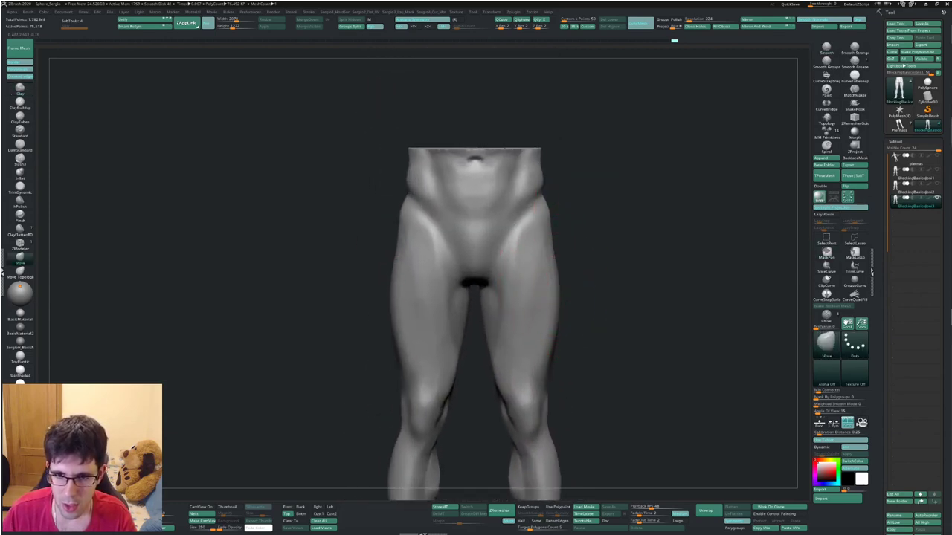
drag(549, 245, 557, 240)
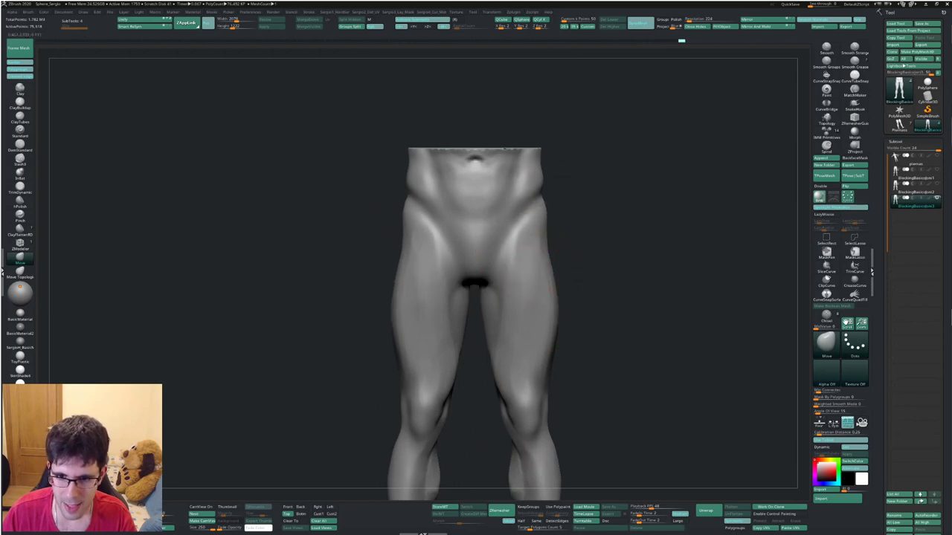
Carve a crease into the upper buttock with DamStandard from a rear three-quarter view.
drag(559, 271, 554, 242)
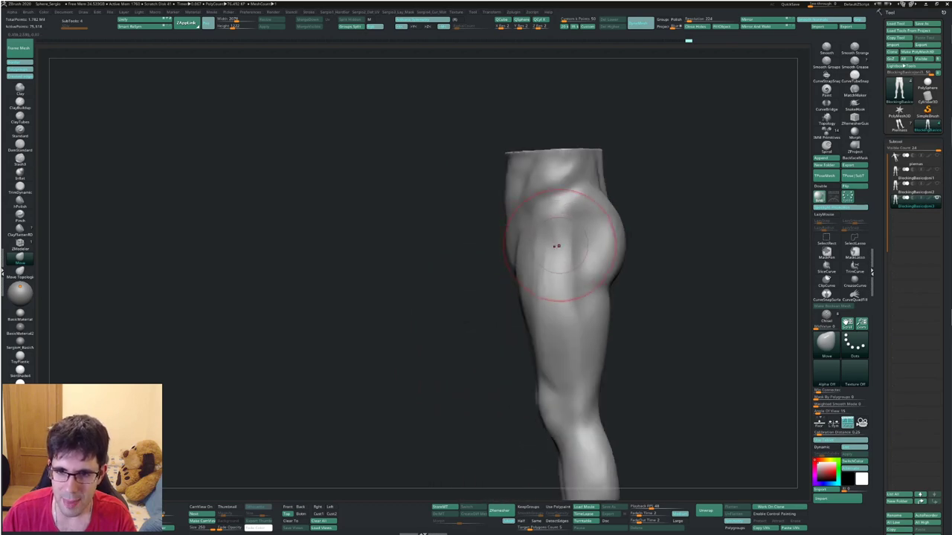
right_drag(556, 245, 542, 250)
key(b)
key(d)
key(s)
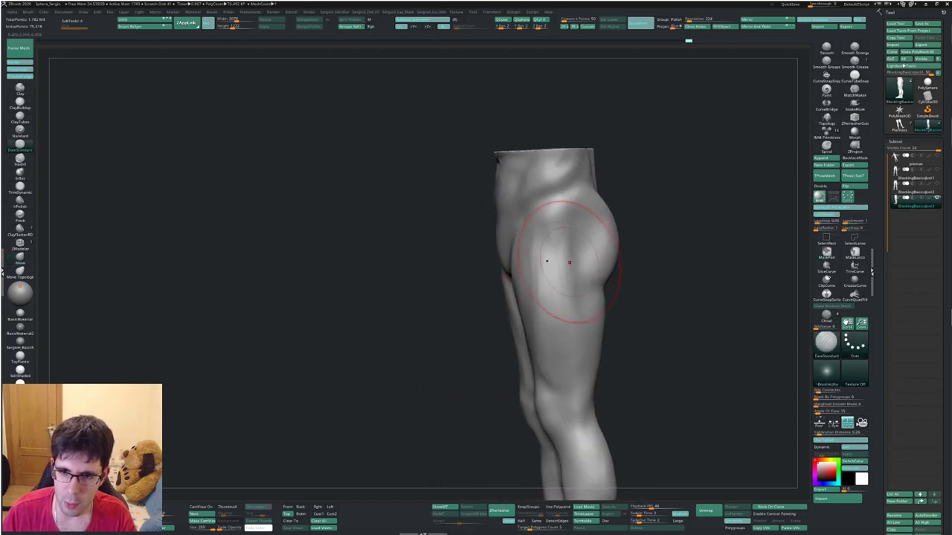
drag(547, 238, 568, 267)
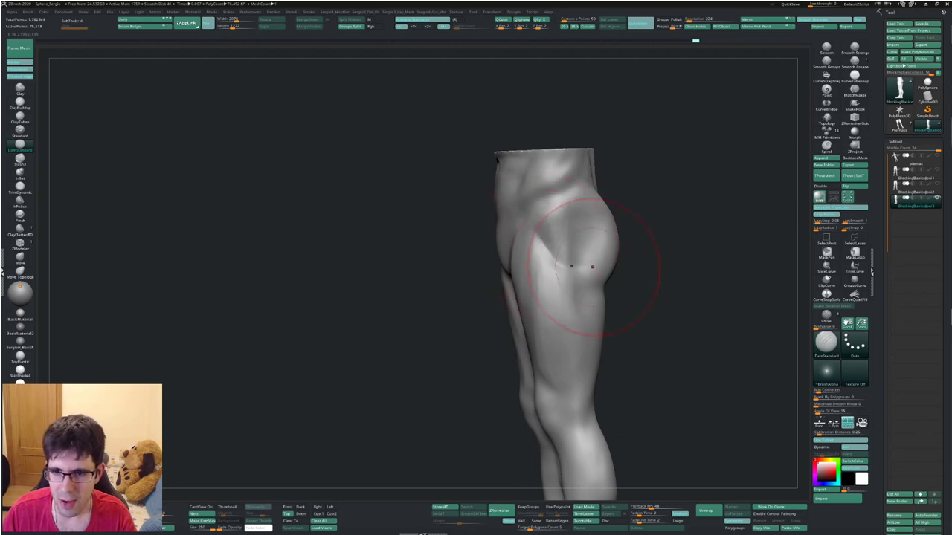
mouse_move(592, 266)
right_down()
mouse_move(632, 249)
mouse_move(583, 244)
right_up()
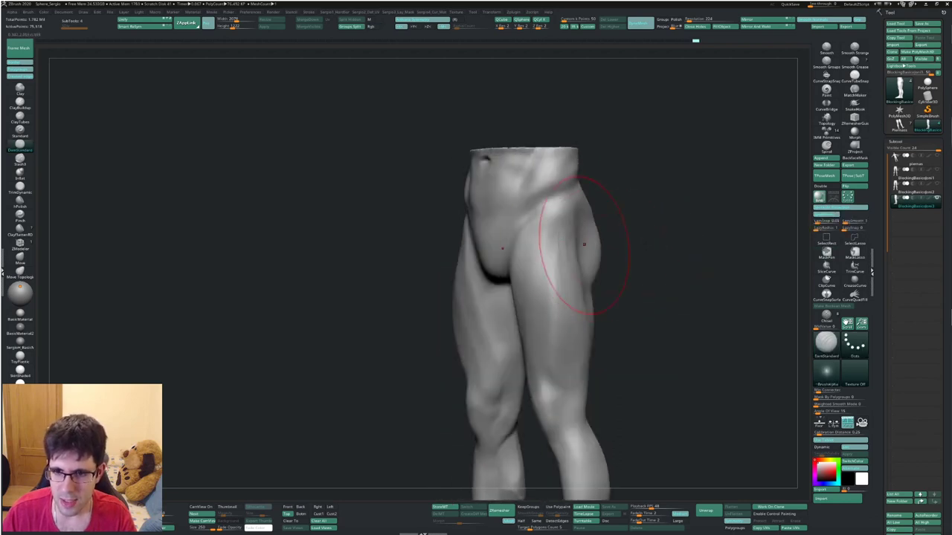
key(ctrl)
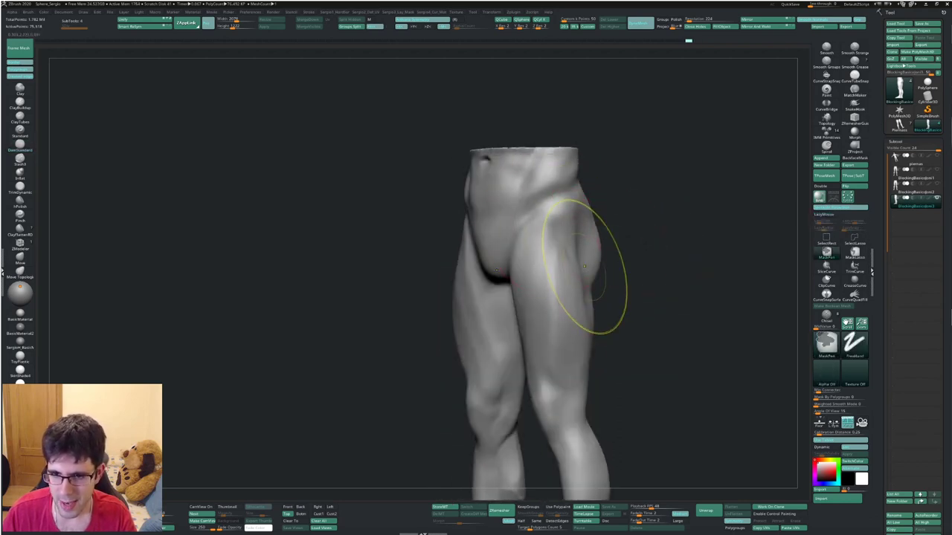
key(space)
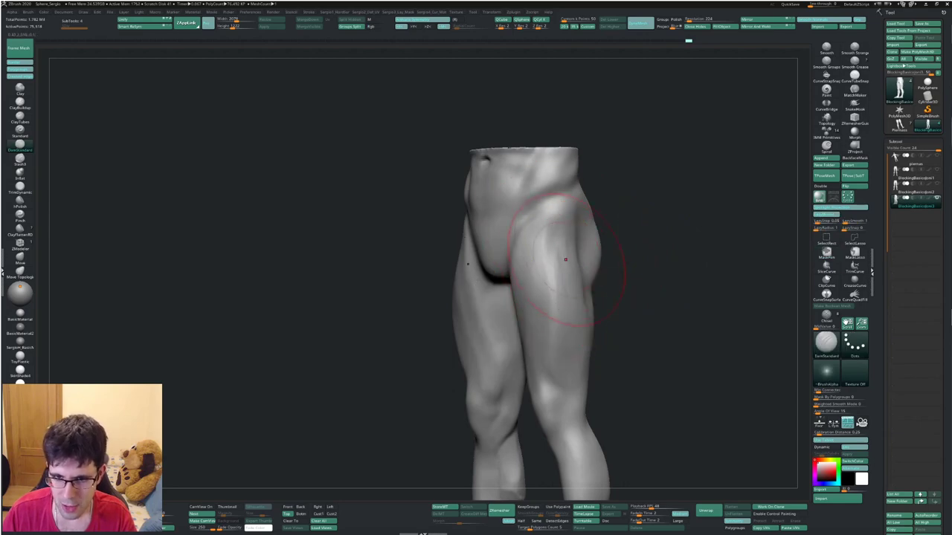
Round out the right buttock with a smaller Clay brush from a rear view.
mouse_move(575, 330)
right_down()
mouse_move(550, 327)
mouse_move(446, 268)
mouse_move(424, 287)
right_up()
key(b)
key(c)
key(l)
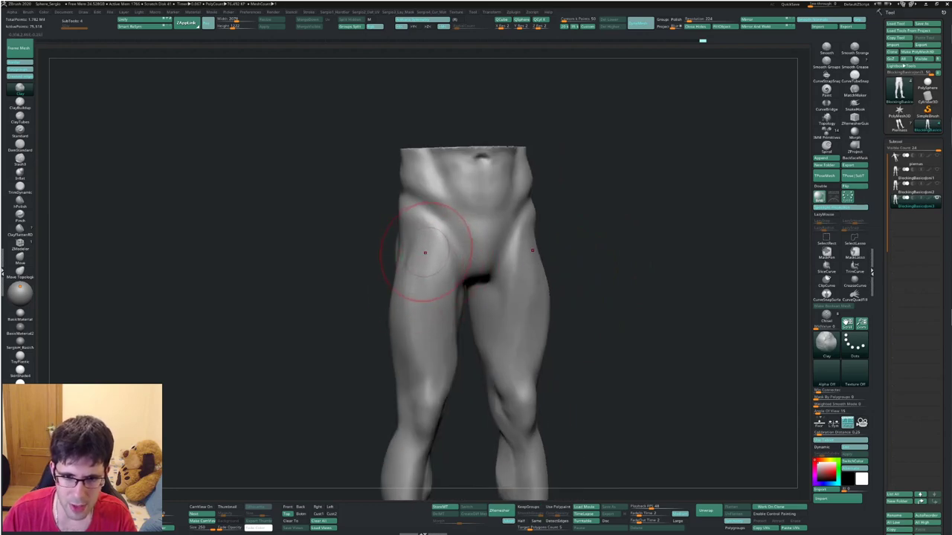
mouse_move(404, 340)
right_down()
mouse_move(425, 245)
mouse_move(402, 247)
right_up()
key(s)
drag(401, 247, 391, 247)
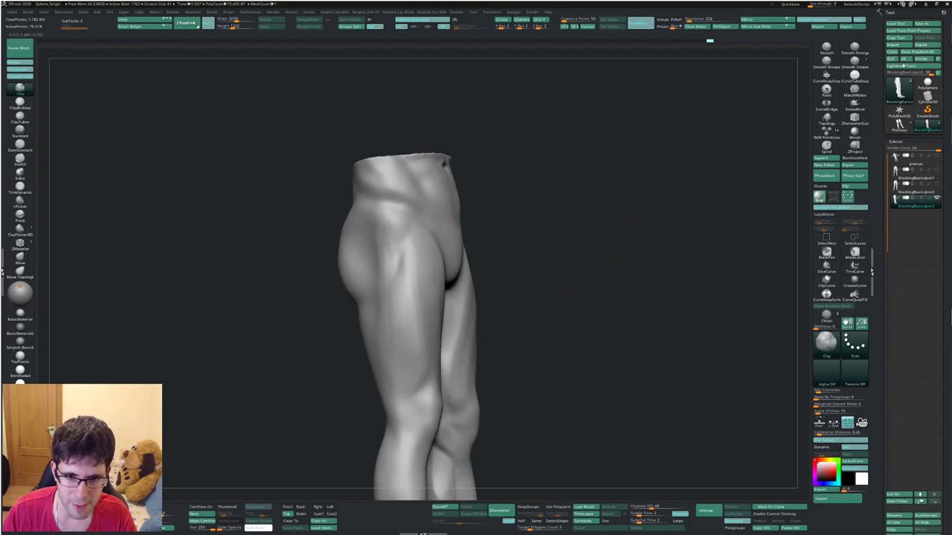
right_drag(392, 223, 402, 290)
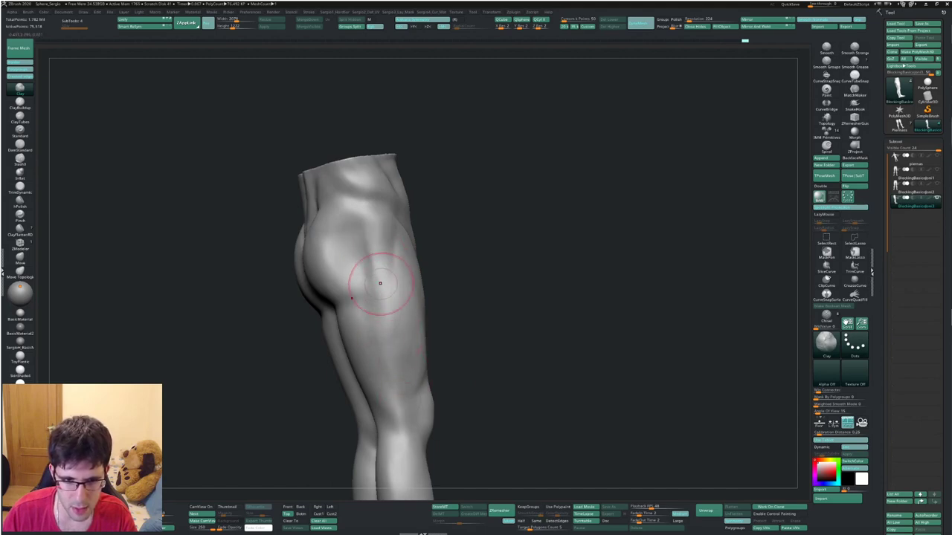
right_drag(378, 276, 439, 279)
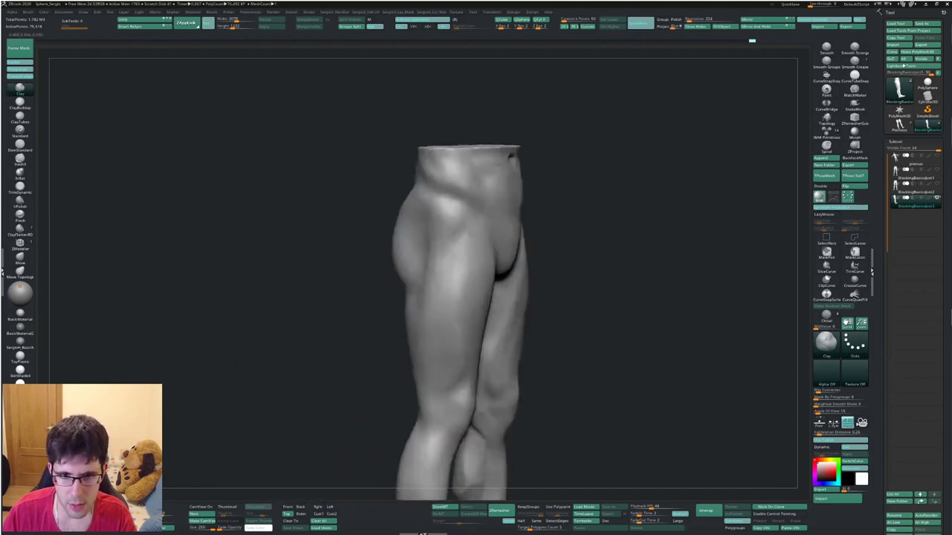
right_drag(439, 279, 370, 253)
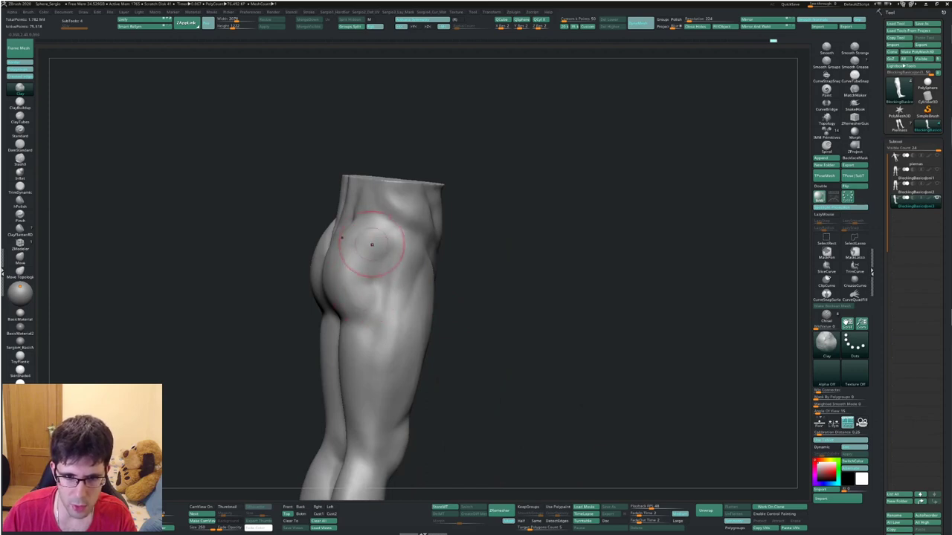
mouse_move(382, 275)
right_down()
mouse_move(452, 265)
mouse_move(398, 249)
mouse_move(416, 298)
mouse_move(456, 236)
right_up()
drag(456, 237, 494, 249)
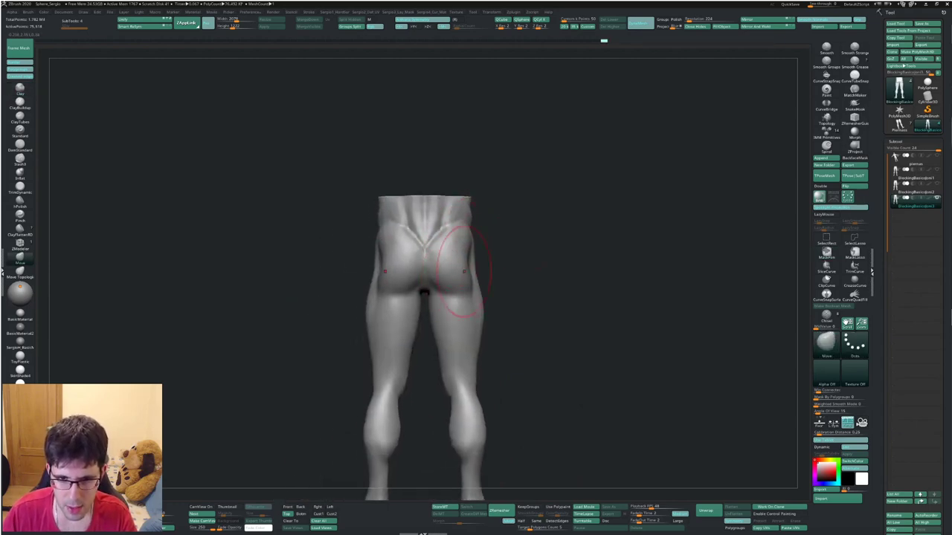
Reshape the outer edges of both hips, then inspect the knees and calves from several angles.
mouse_move(470, 260)
mouse_down()
mouse_move(468, 244)
mouse_move(454, 258)
mouse_up()
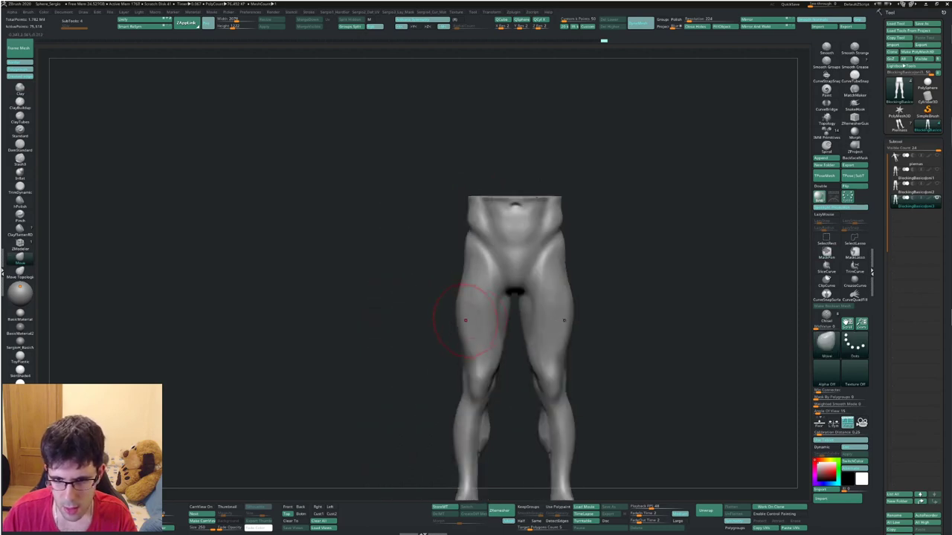
mouse_move(455, 258)
right_down()
mouse_move(435, 265)
mouse_move(470, 264)
mouse_move(481, 253)
mouse_move(468, 255)
mouse_move(484, 305)
right_up()
mouse_move(471, 361)
ctrl+right_down()
mouse_move(404, 382)
mouse_move(403, 327)
ctrl+right_up()
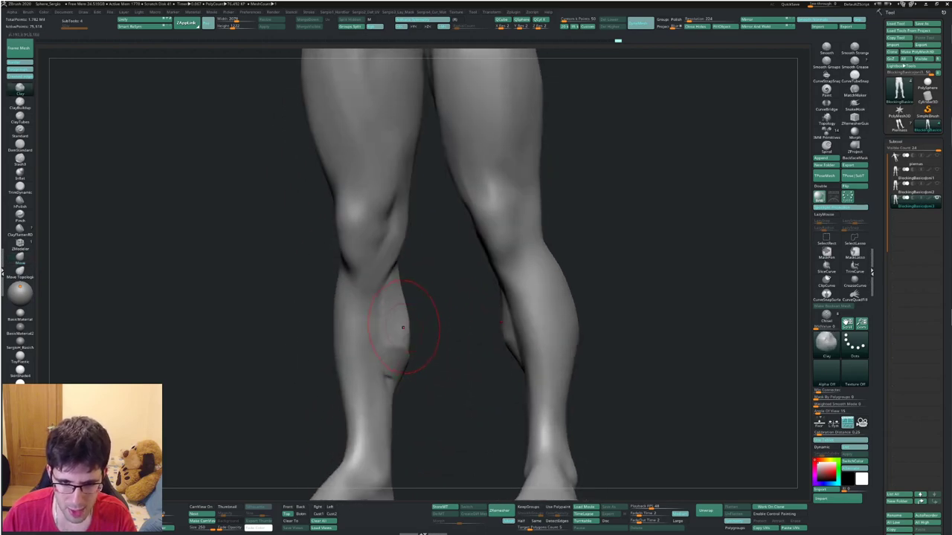
key(shift)
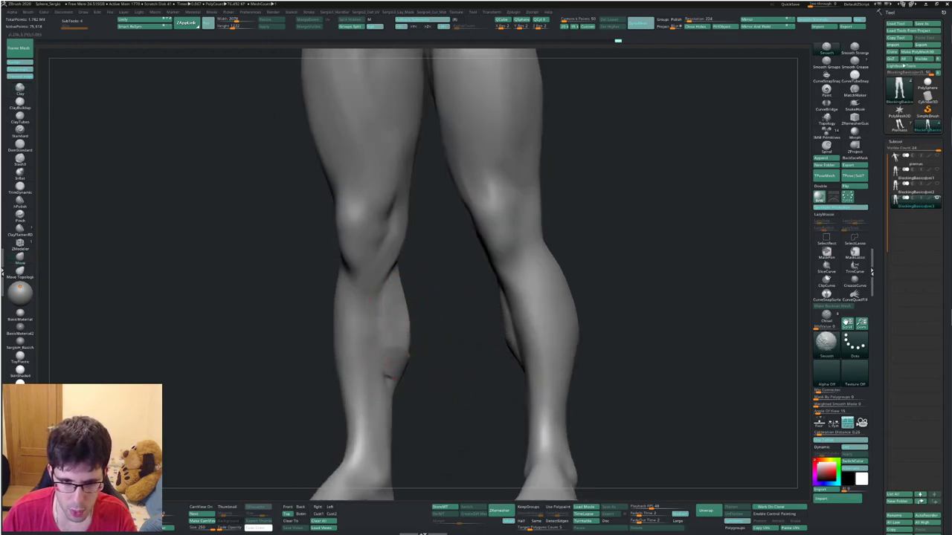
mouse_move(392, 379)
right_down()
mouse_move(416, 371)
mouse_move(401, 349)
mouse_move(448, 365)
mouse_move(392, 378)
mouse_move(386, 368)
mouse_move(402, 365)
mouse_move(417, 326)
right_up()
key(space)
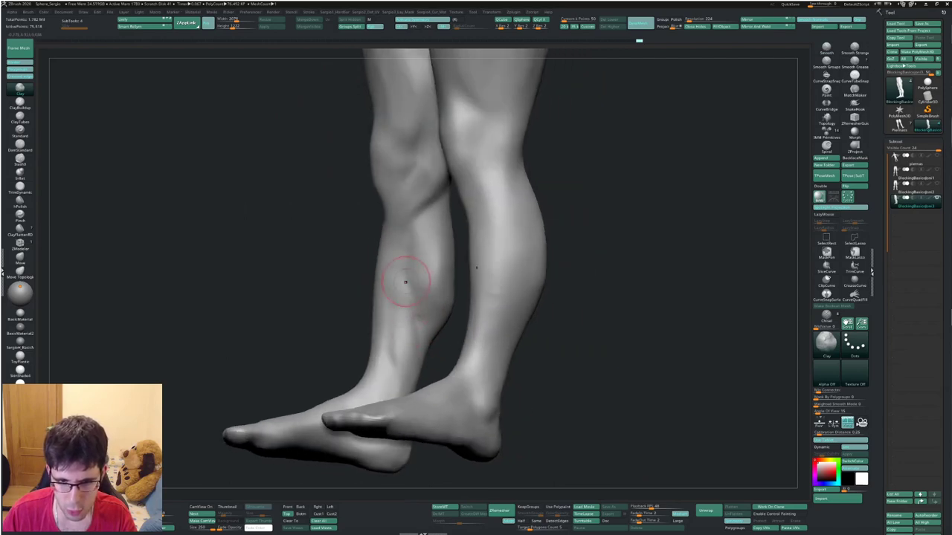
shift+right_drag(401, 364, 404, 296)
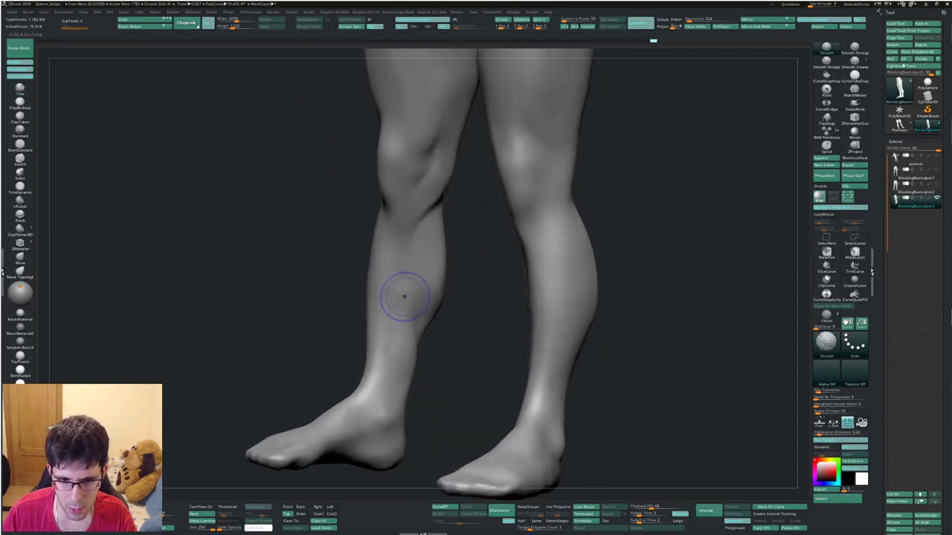
right_drag(423, 348, 550, 349)
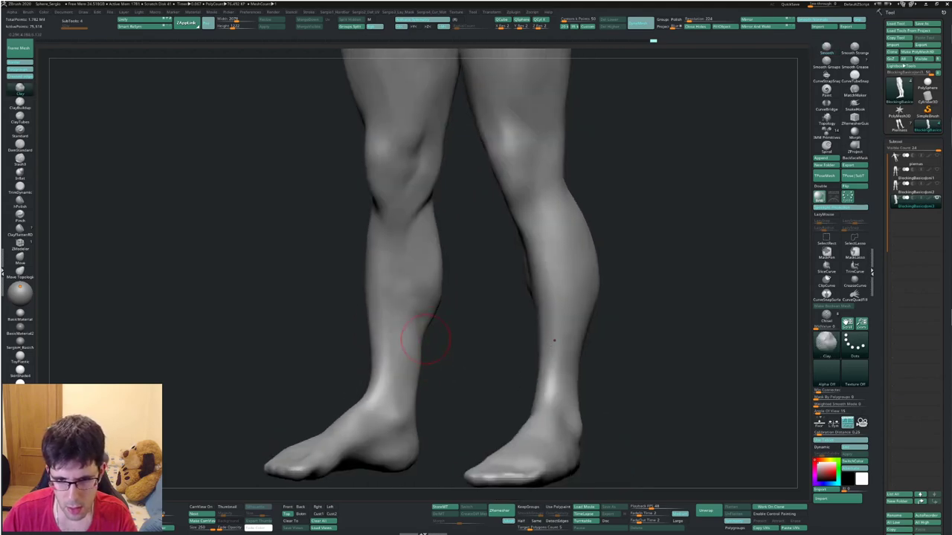
mouse_move(424, 338)
right_down()
mouse_move(406, 345)
mouse_move(416, 365)
right_up()
Line up a rear-side view of the right heel with DamStandard ready for carving creases.
key(b)
key(m)
key(v)
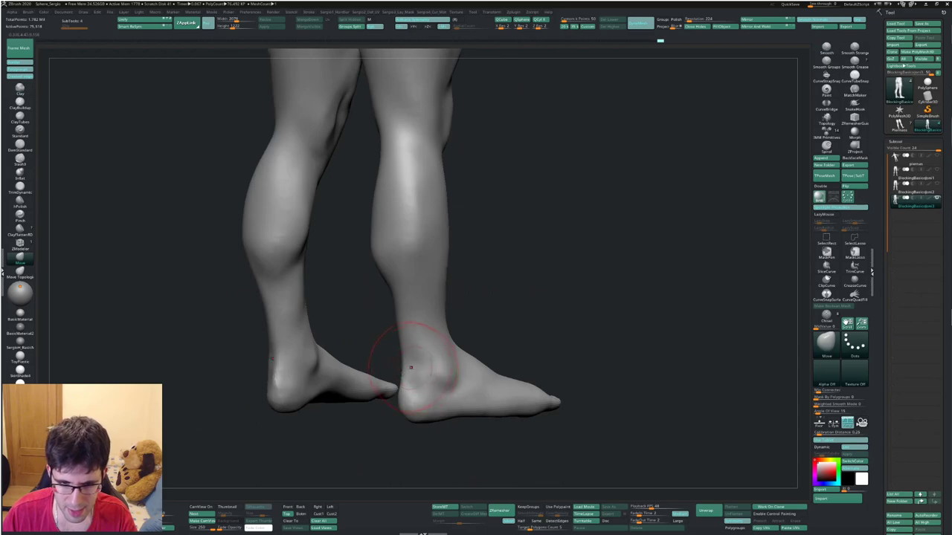
right_drag(416, 364, 403, 392)
key(b)
key(d)
key(s)
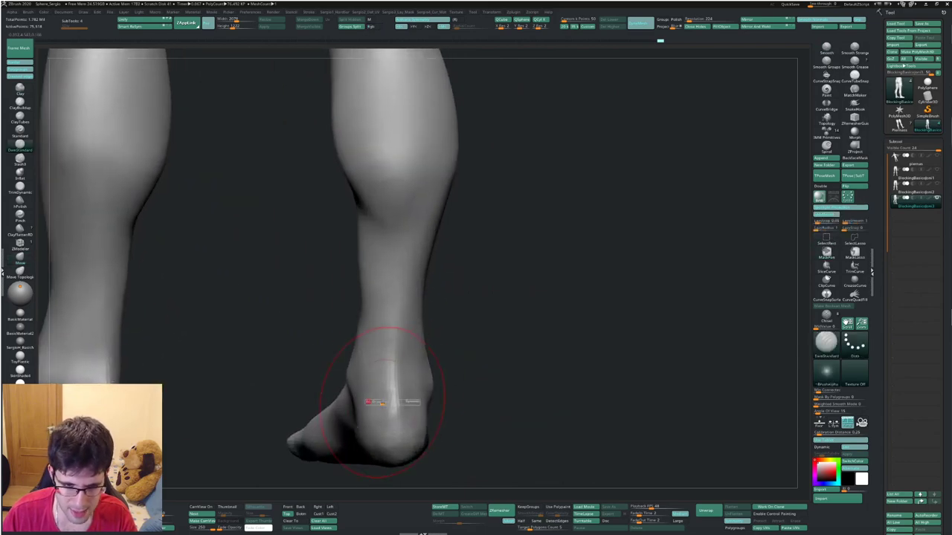
right_drag(390, 349, 404, 344)
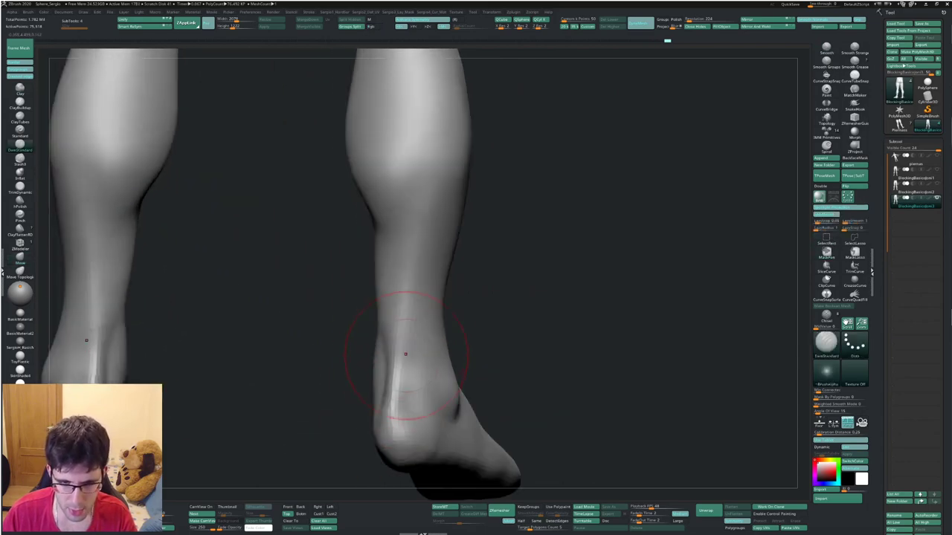
right_drag(403, 379, 382, 372)
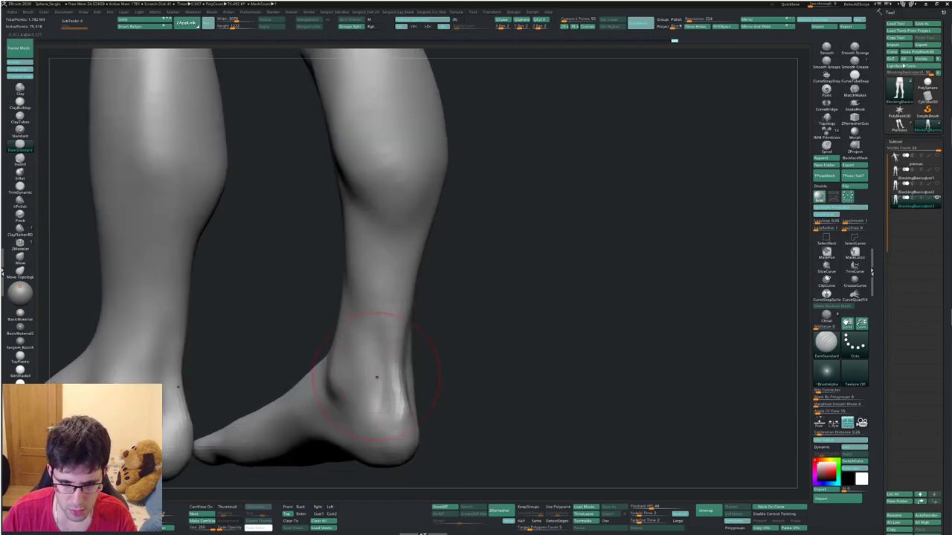
Build up small ClayBuildup marks to sharpen and refine the right heel.
key(b)
key(c)
key(b)
drag(363, 367, 357, 405)
drag(357, 350, 353, 409)
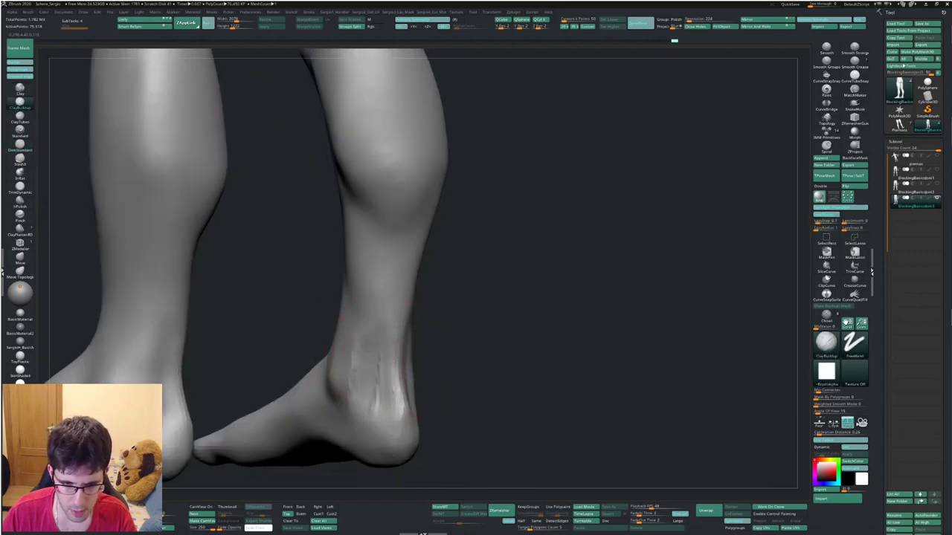
right_drag(372, 387, 335, 387)
drag(358, 360, 349, 401)
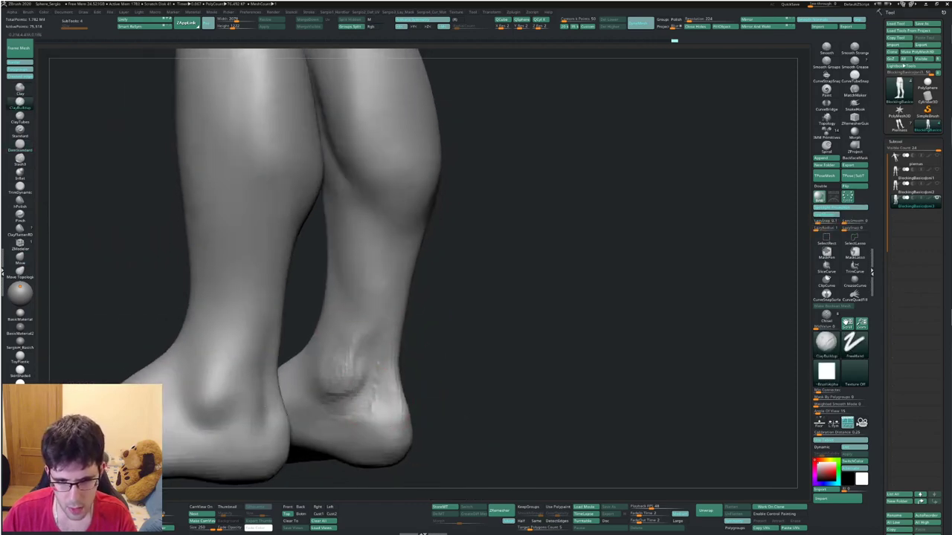
right_drag(372, 402, 422, 379)
Switch to Move and frame both lower legs from below to adjust the inner ankles.
key(b)
key(m)
key(v)
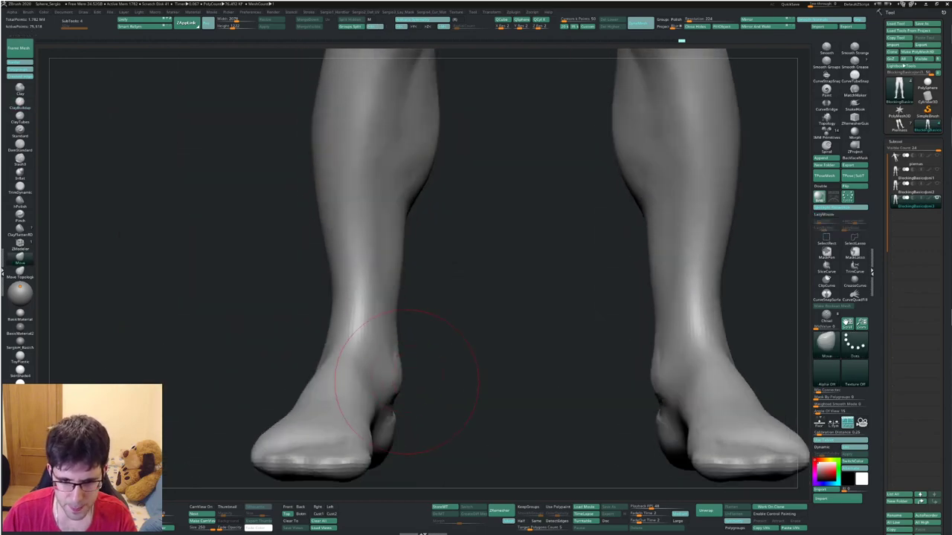
ctrl+right_drag(341, 416, 350, 372)
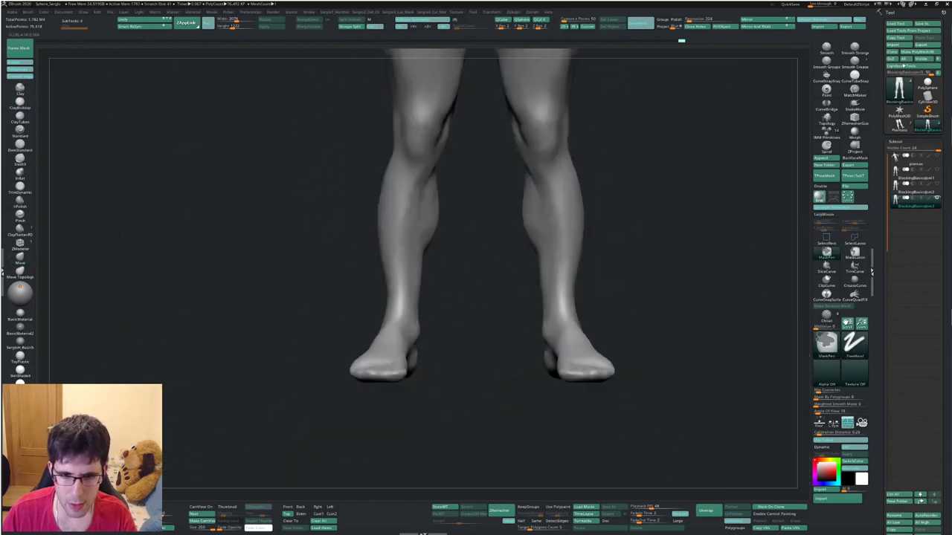
right_drag(446, 416, 513, 320)
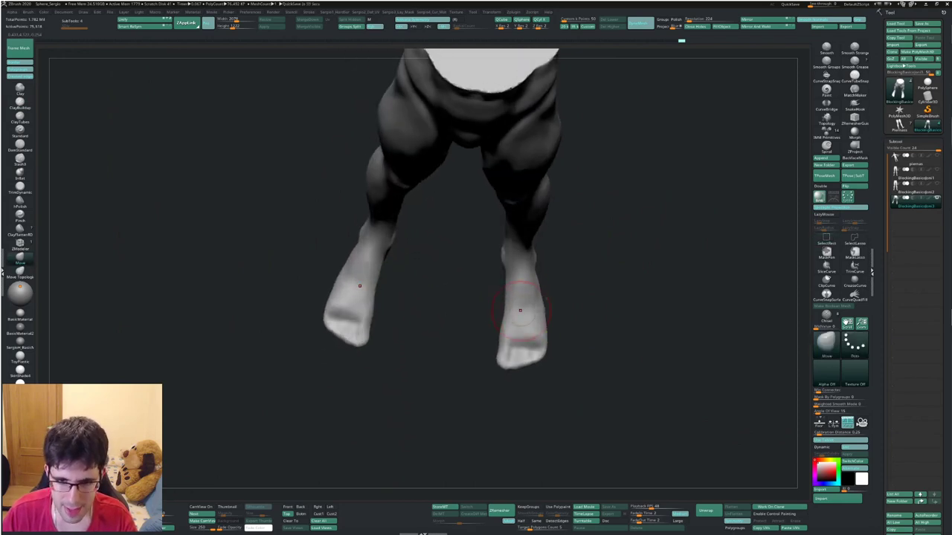
Pull both feet outward, tilt them inward and narrow them, and lower the toes symmetrically.
right_drag(520, 310, 554, 276)
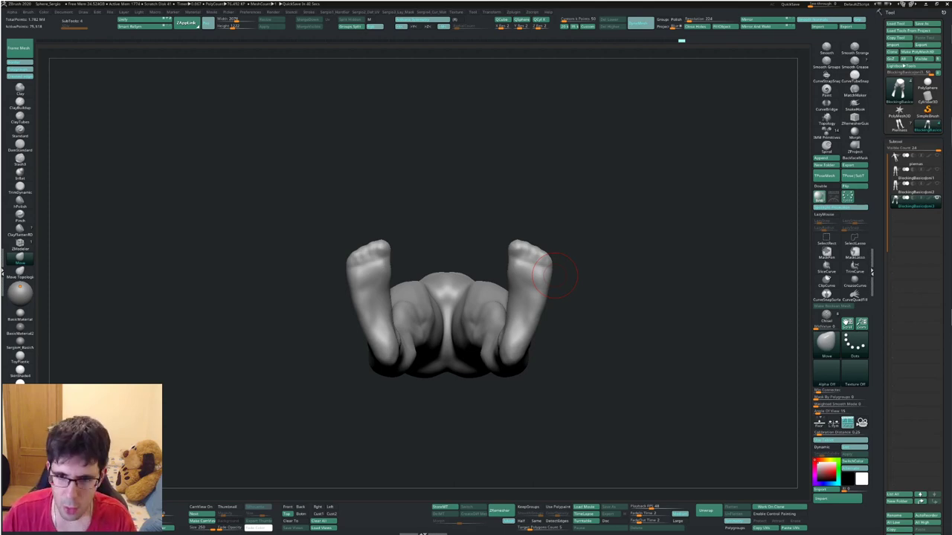
scroll(554, 275, up, 2)
scroll(553, 275, up, 2)
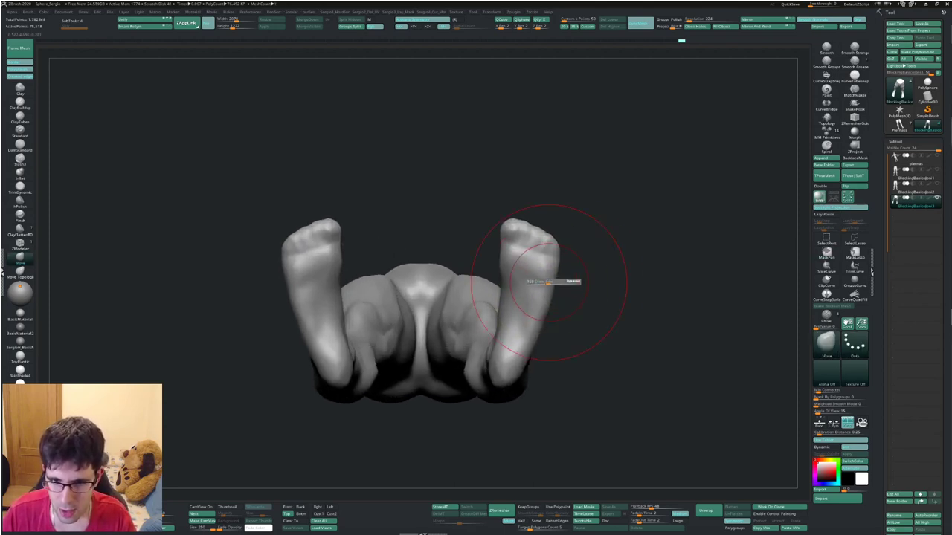
drag(529, 232, 548, 247)
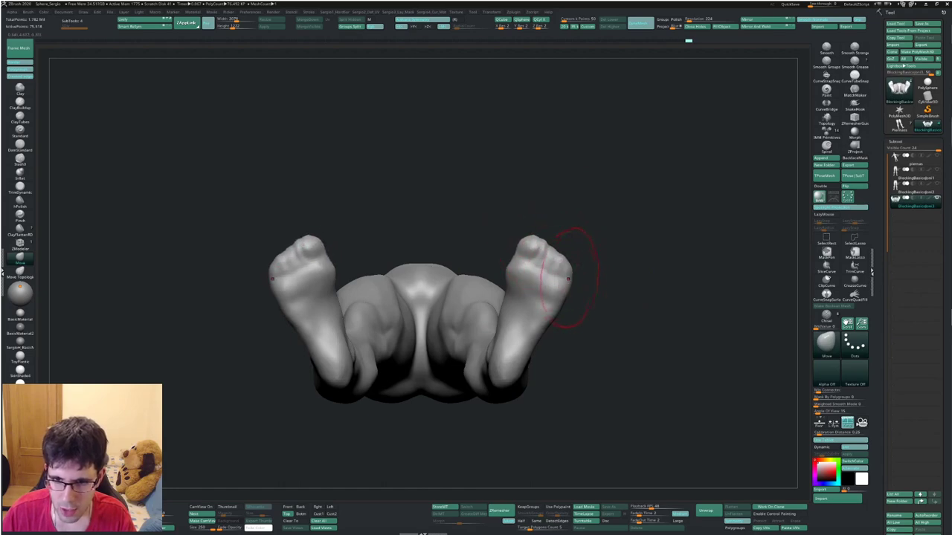
drag(573, 266, 556, 301)
mouse_move(573, 265)
mouse_down()
mouse_move(516, 234)
mouse_move(531, 256)
mouse_up()
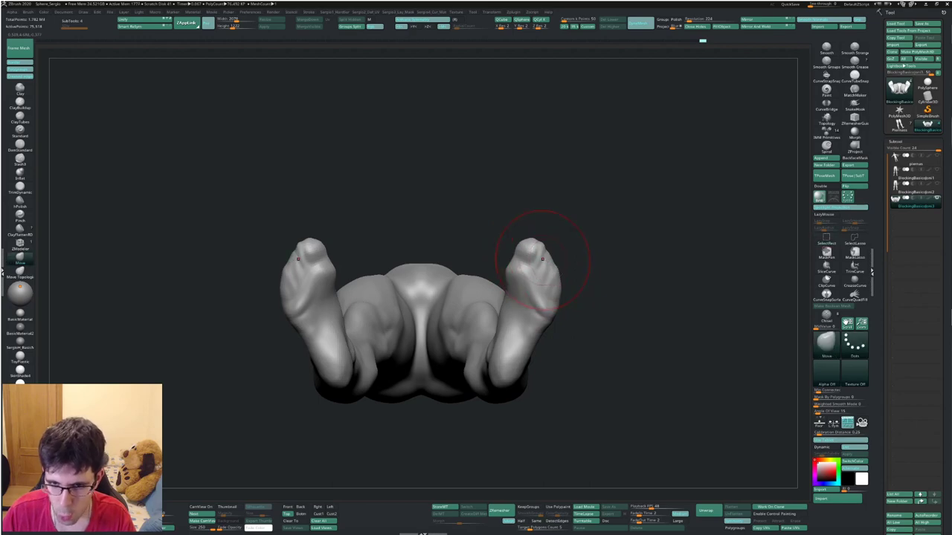
Refine the inner sides of both feet from above and undo a stray stroke.
right_drag(543, 259, 554, 301)
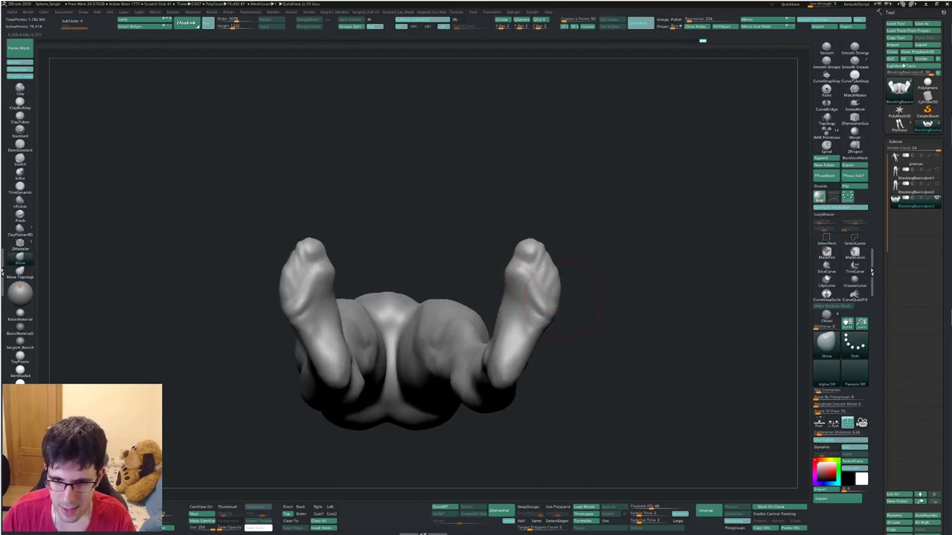
drag(553, 305, 555, 308)
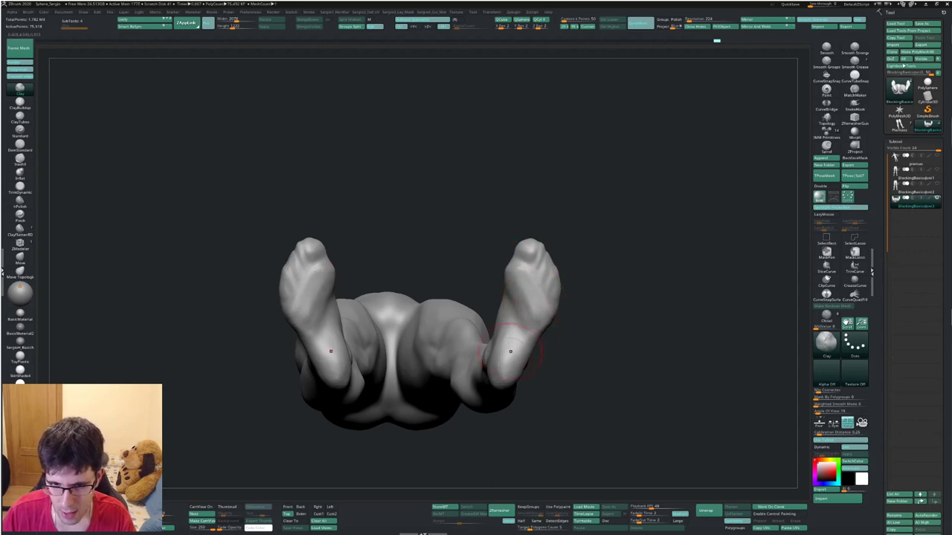
key(ctrl+z)
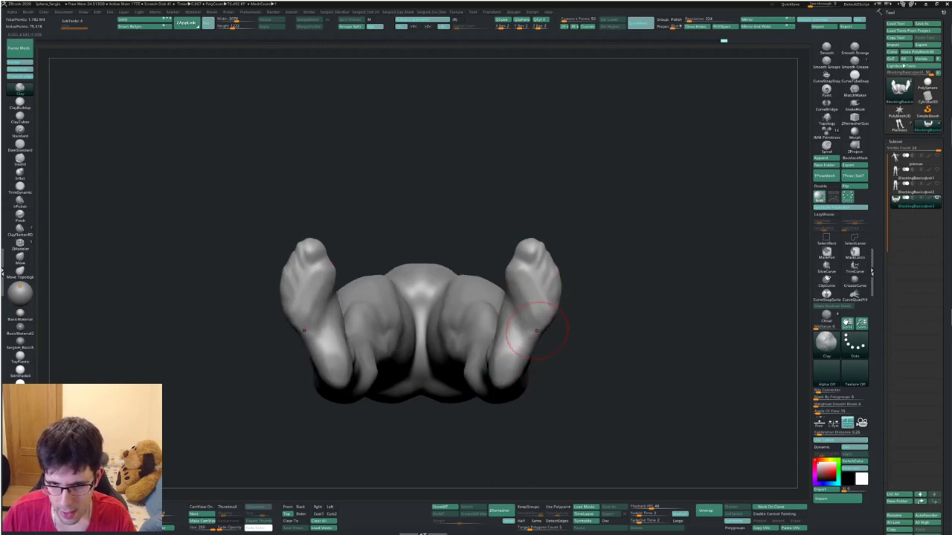
key(b)
key(m)
key(v)
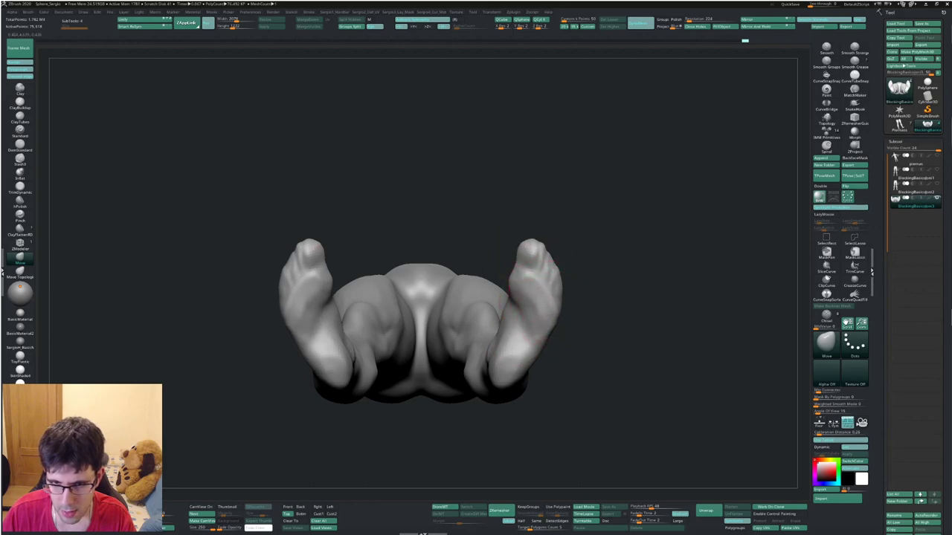
mouse_move(487, 327)
mouse_down()
mouse_move(491, 402)
mouse_move(505, 268)
mouse_move(499, 308)
mouse_move(488, 276)
mouse_up()
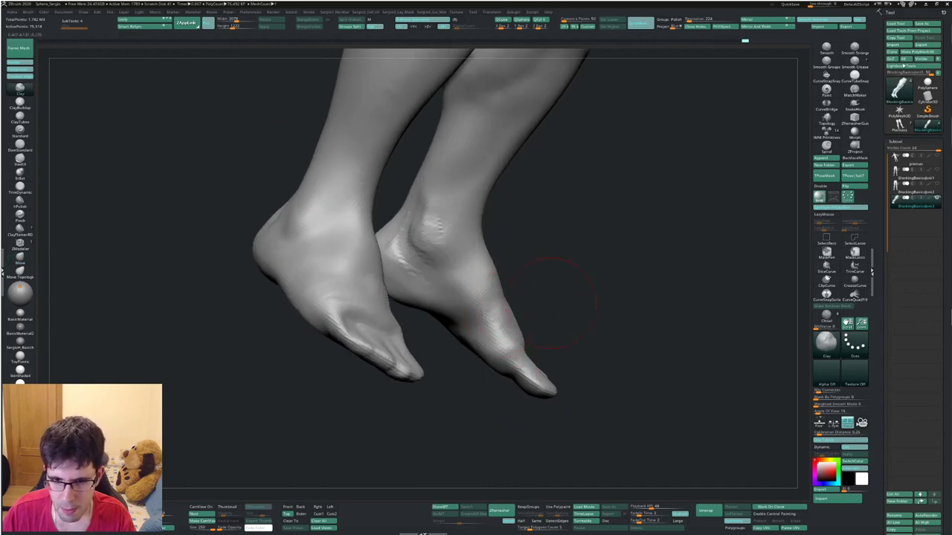
Trim a flat plane along the ankle with a resized TrimDynamic brush and check both feet.
mouse_move(554, 301)
shift+mouse_down()
mouse_move(510, 276)
mouse_move(496, 282)
mouse_move(531, 255)
shift+mouse_up()
key(b)
key(t)
key(d)
key(s)
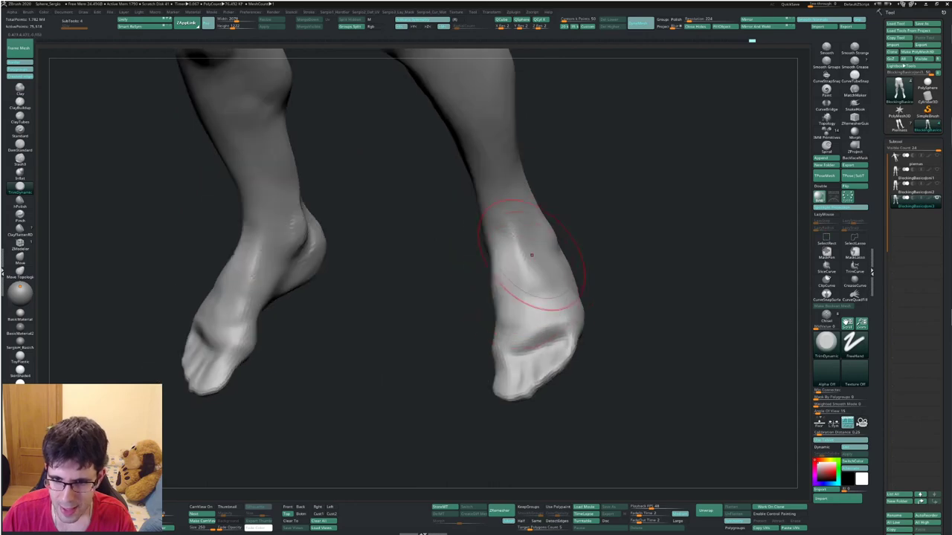
mouse_move(548, 304)
right_down()
mouse_move(510, 297)
mouse_move(476, 312)
right_up()
drag(475, 316, 444, 282)
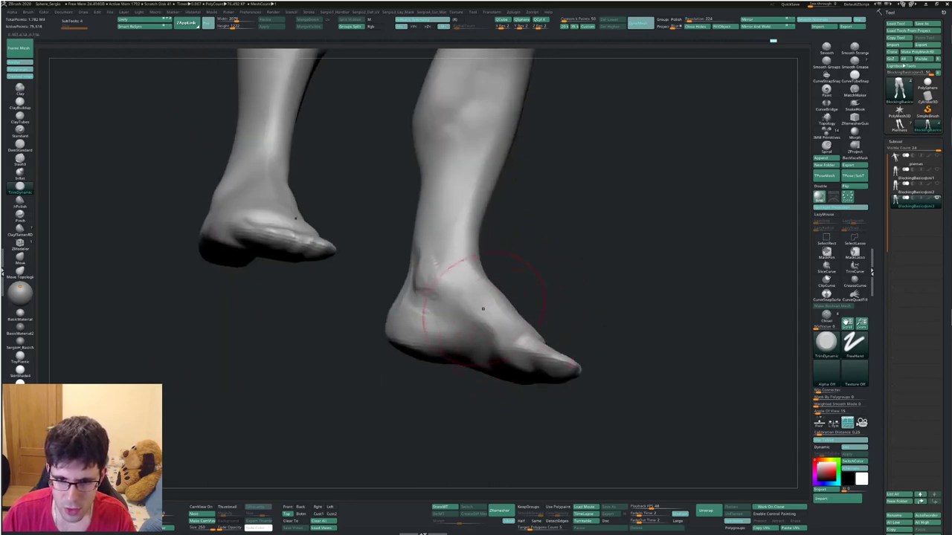
mouse_move(444, 283)
right_down()
mouse_move(488, 329)
mouse_move(446, 312)
mouse_move(472, 350)
right_up()
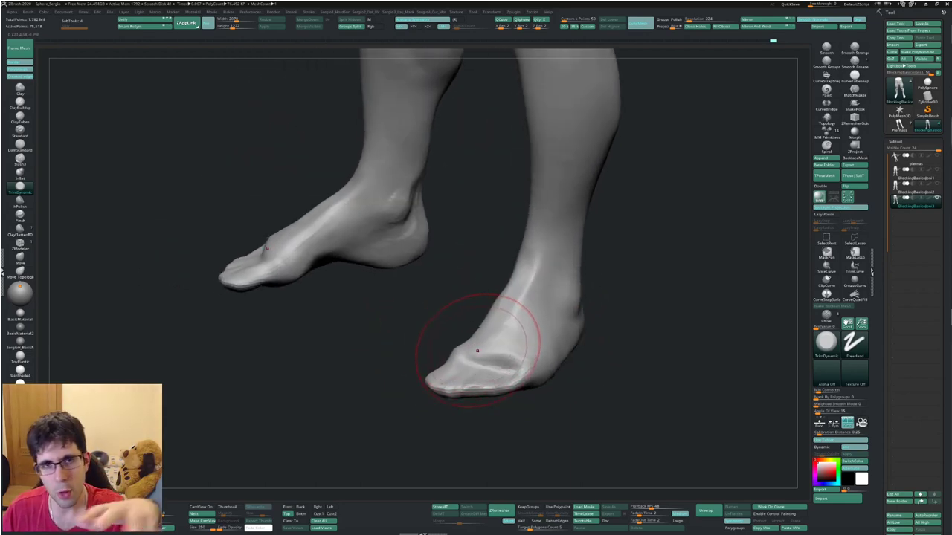
mouse_move(520, 315)
right_down()
mouse_move(558, 312)
mouse_move(479, 356)
mouse_move(535, 327)
right_up()
Trim the side of the leg flatter, then return to the Move brush.
mouse_move(452, 355)
right_down()
mouse_move(563, 265)
mouse_move(594, 288)
right_up()
drag(585, 287, 487, 277)
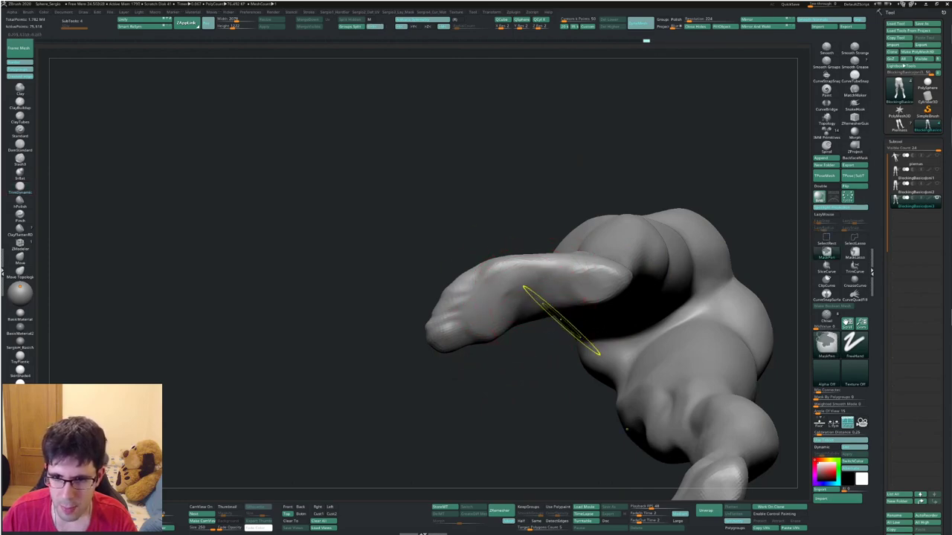
mouse_move(595, 346)
right_down()
mouse_move(543, 297)
mouse_move(527, 318)
mouse_move(542, 350)
mouse_move(498, 357)
mouse_move(446, 342)
mouse_move(451, 350)
right_up()
key(b)
key(m)
key(v)
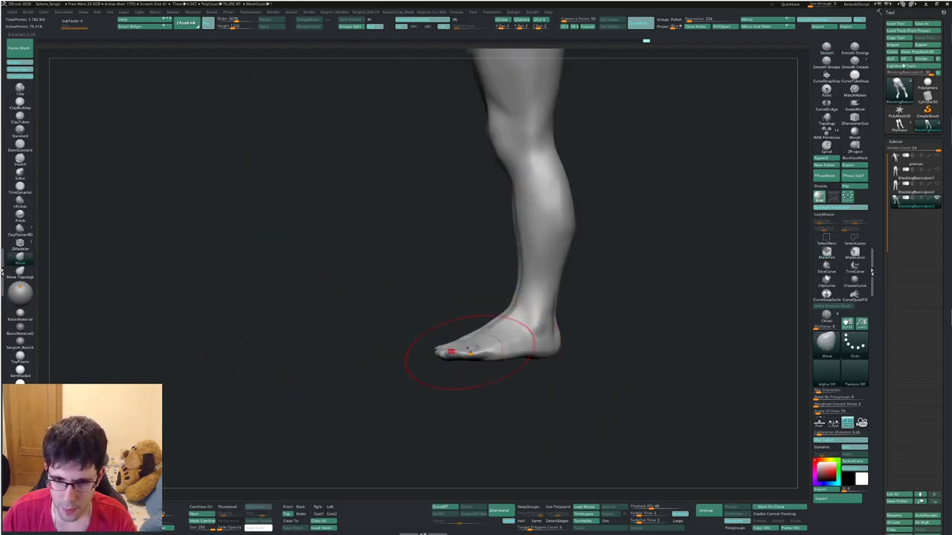
right_drag(507, 321, 546, 324)
right_drag(506, 232, 403, 315)
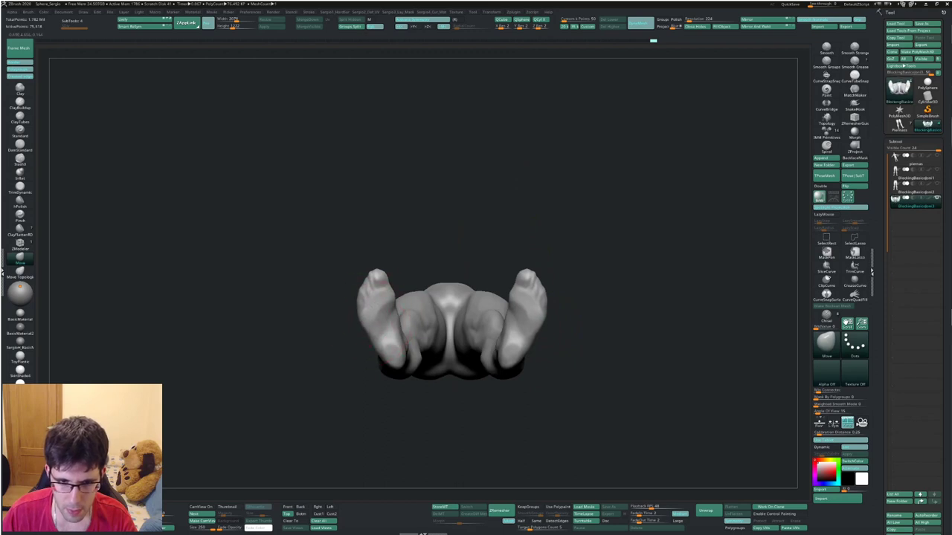
mouse_move(369, 334)
shift+right_down()
mouse_move(439, 324)
mouse_move(443, 354)
mouse_move(524, 290)
mouse_move(483, 291)
shift+right_up()
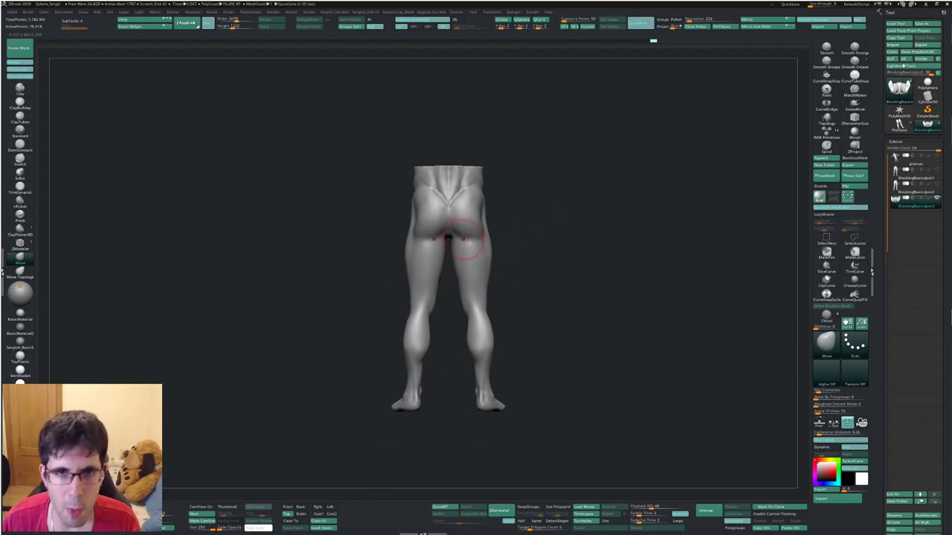
mouse_move(465, 239)
right_down()
mouse_move(494, 283)
mouse_move(476, 292)
right_up()
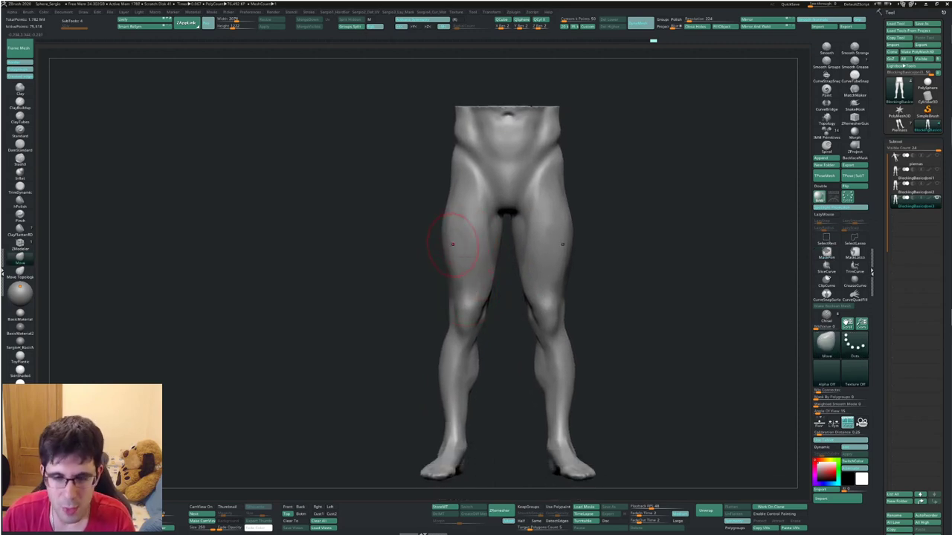
right_drag(486, 223, 603, 282)
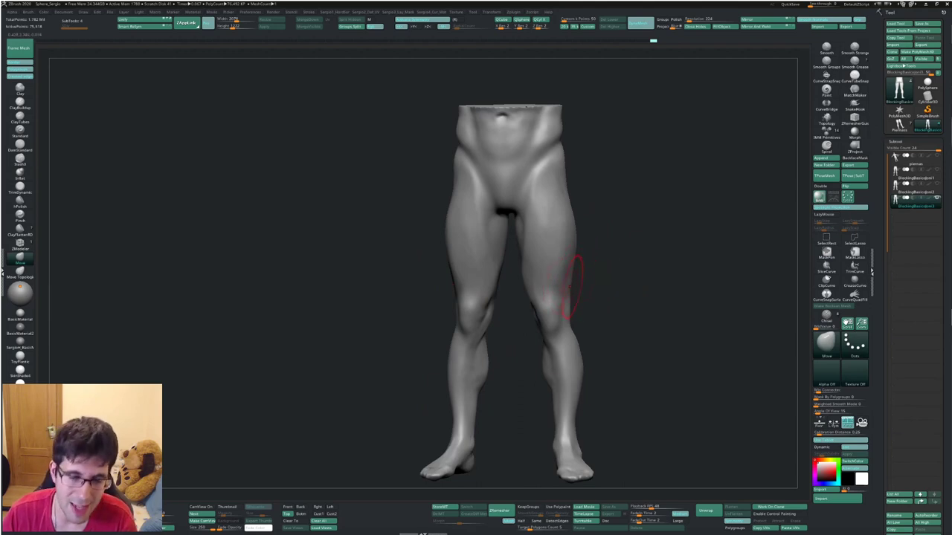
right_drag(598, 280, 577, 270)
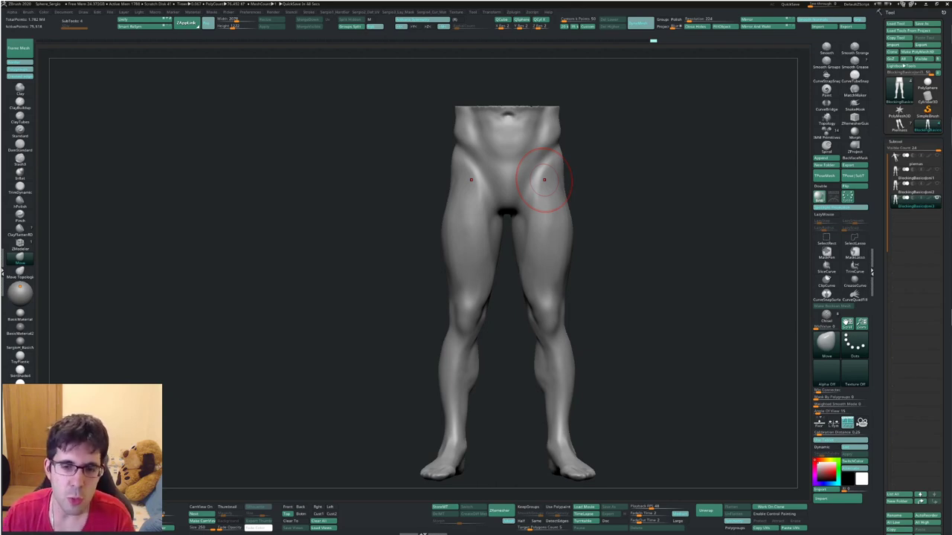
drag(606, 296, 515, 338)
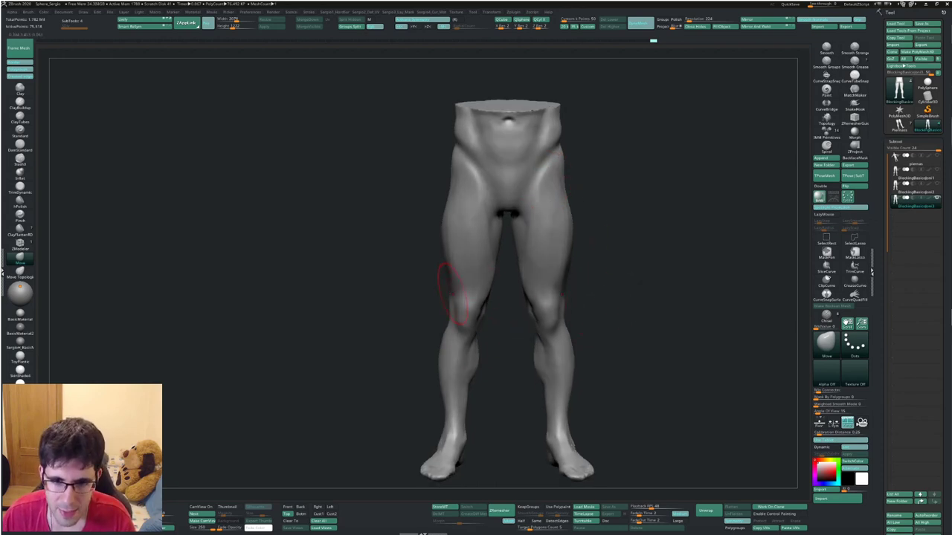
alt+drag(449, 283, 488, 308)
key(b)
key(d)
key(s)
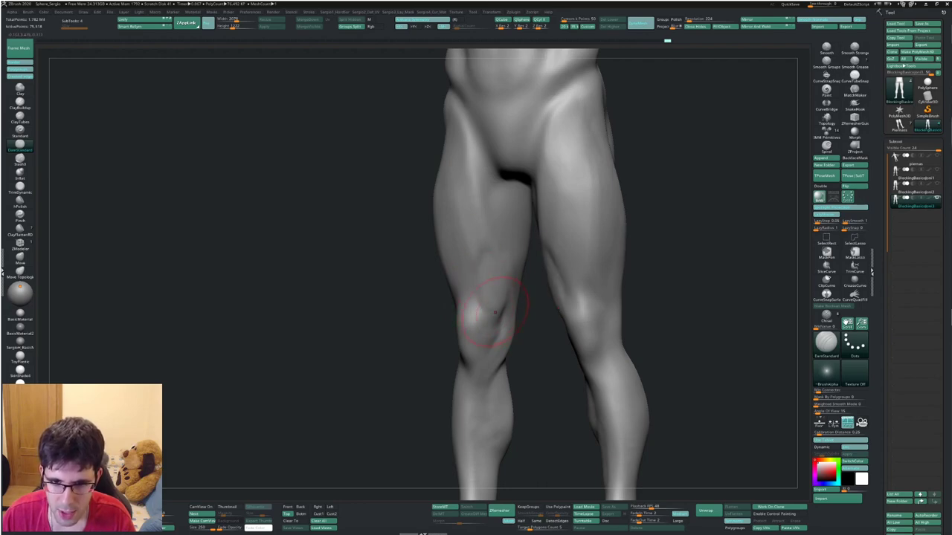
Soften the left knee surface with the Clay brush from a front view.
key(b)
key(c)
key(l)
drag(453, 300, 501, 293)
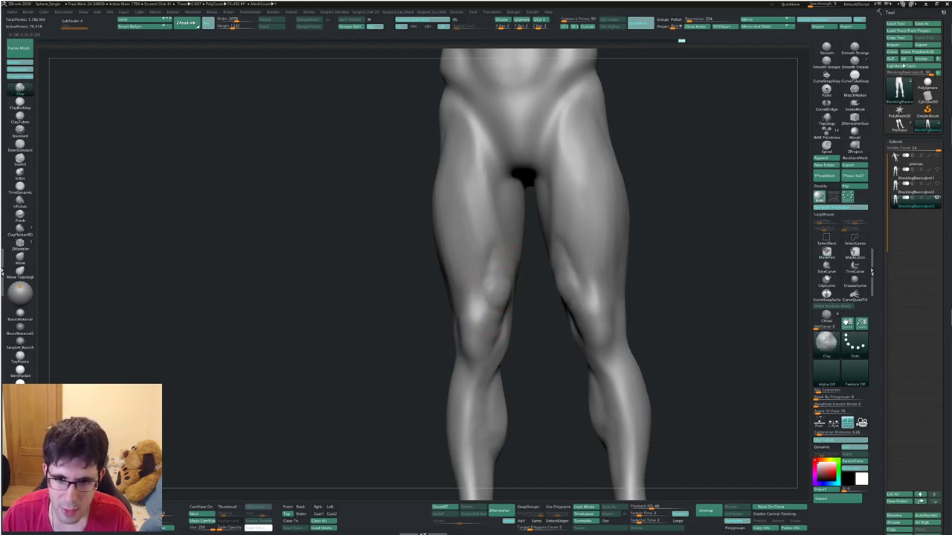
shift+drag(499, 259, 498, 305)
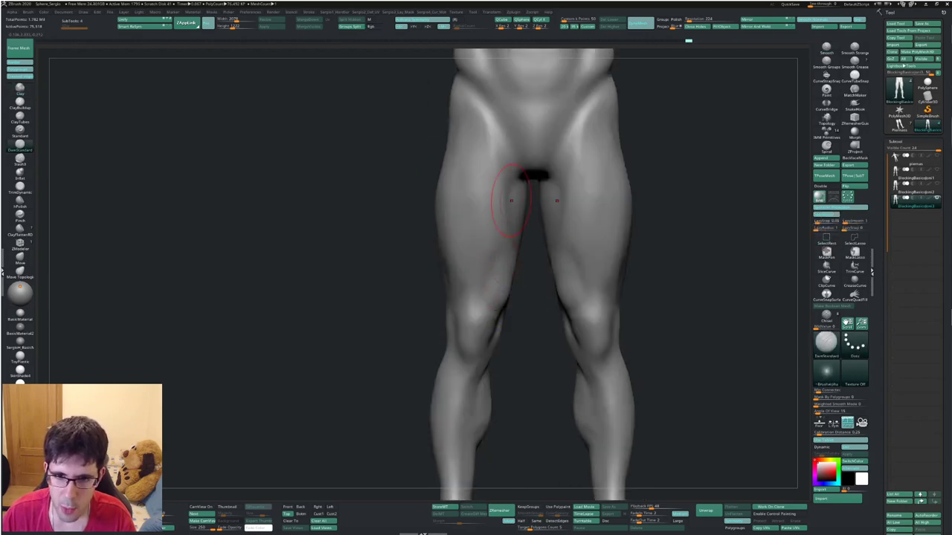
alt+right_drag(474, 308, 492, 322)
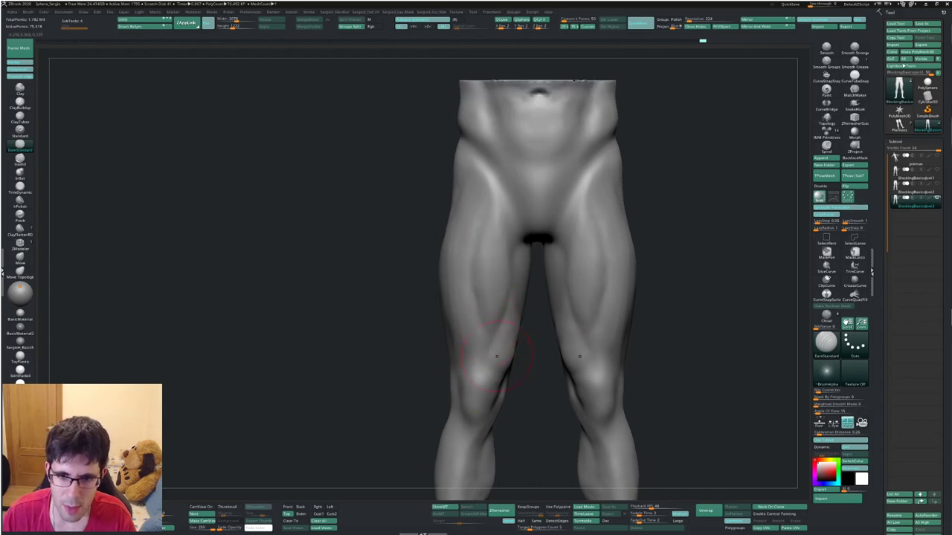
Carve teardrop grooves above both knees with DamStandard, accepting the undo-history warning, then reselect Clay.
key(ctrl)
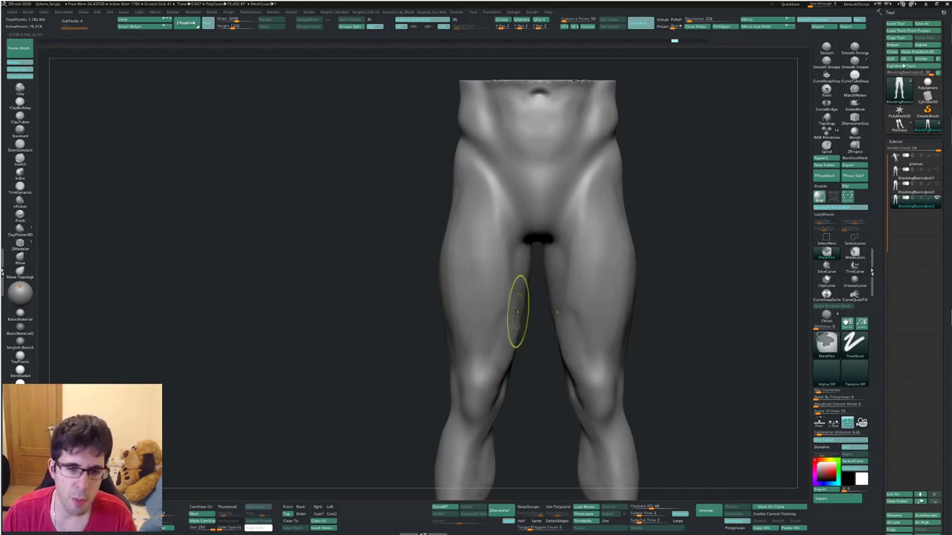
alt+right_drag(523, 308, 514, 276)
key(space)
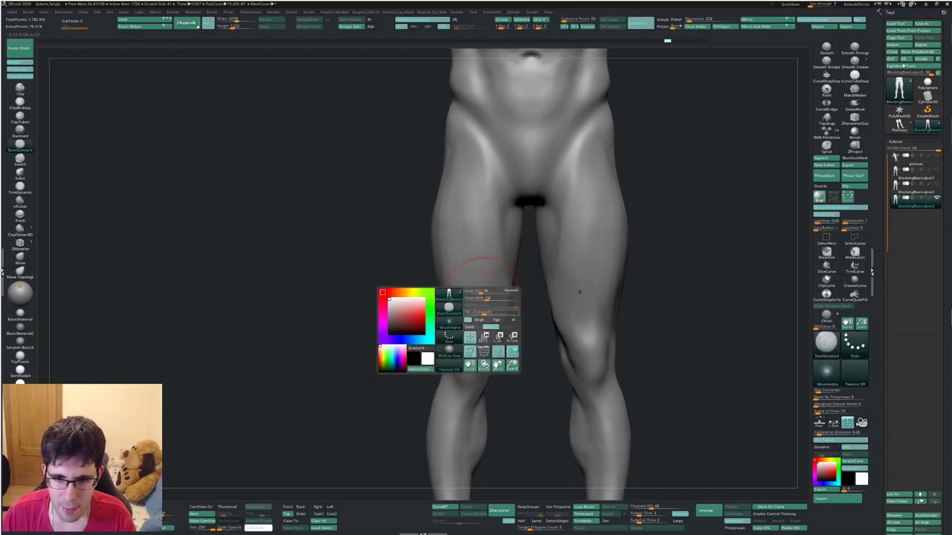
click(489, 310)
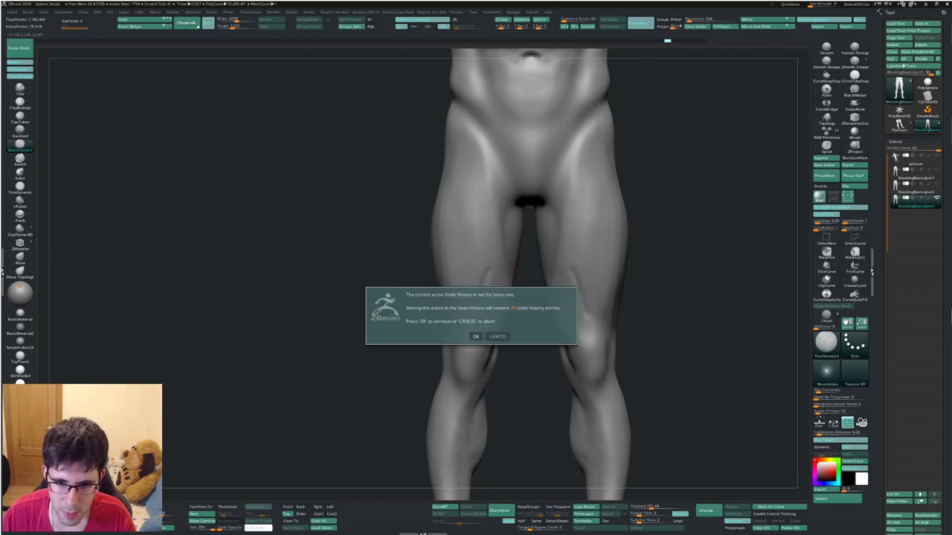
click(476, 336)
drag(493, 268, 470, 338)
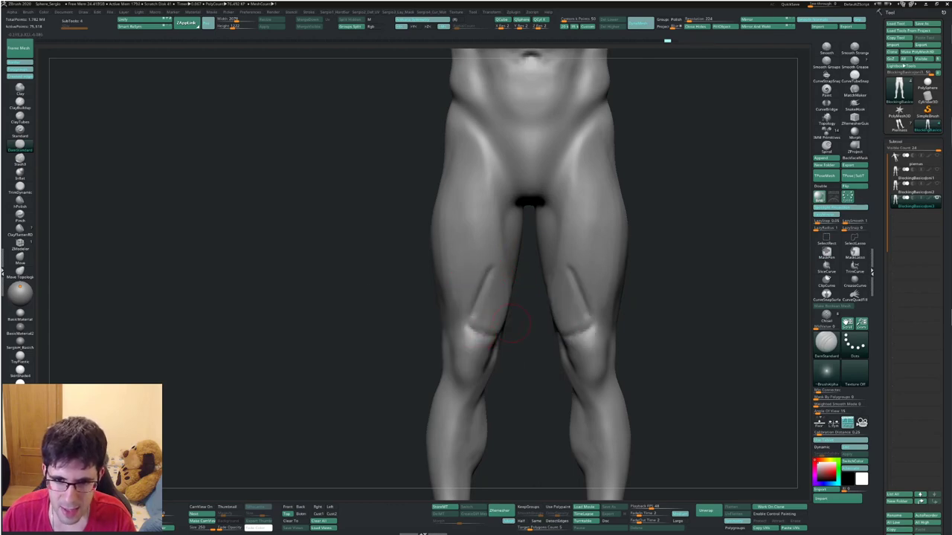
right_drag(521, 334, 489, 334)
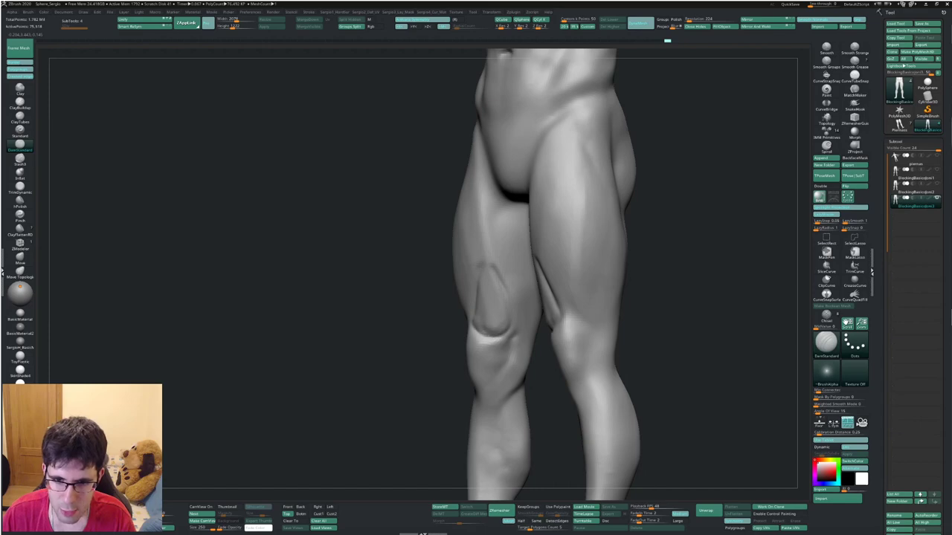
shift+right_drag(491, 262, 487, 283)
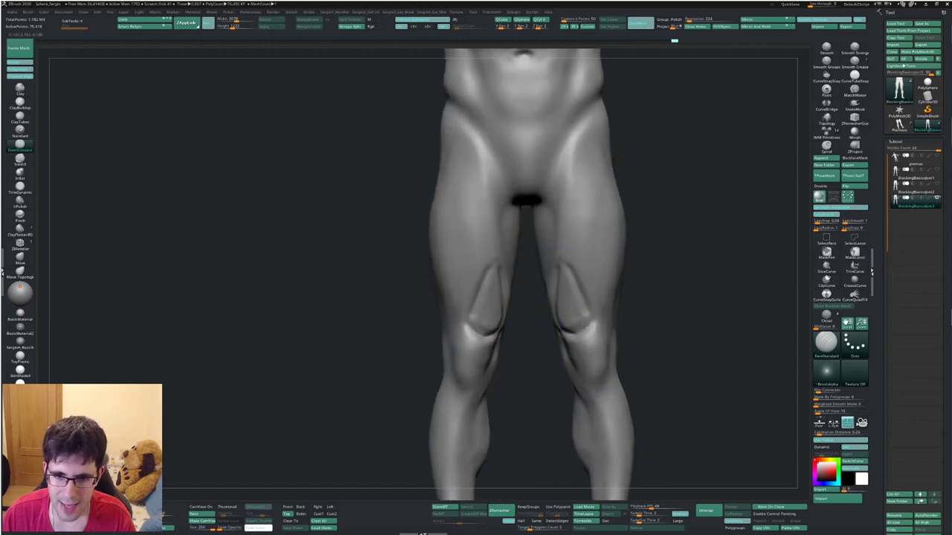
key(b)
key(c)
key(l)
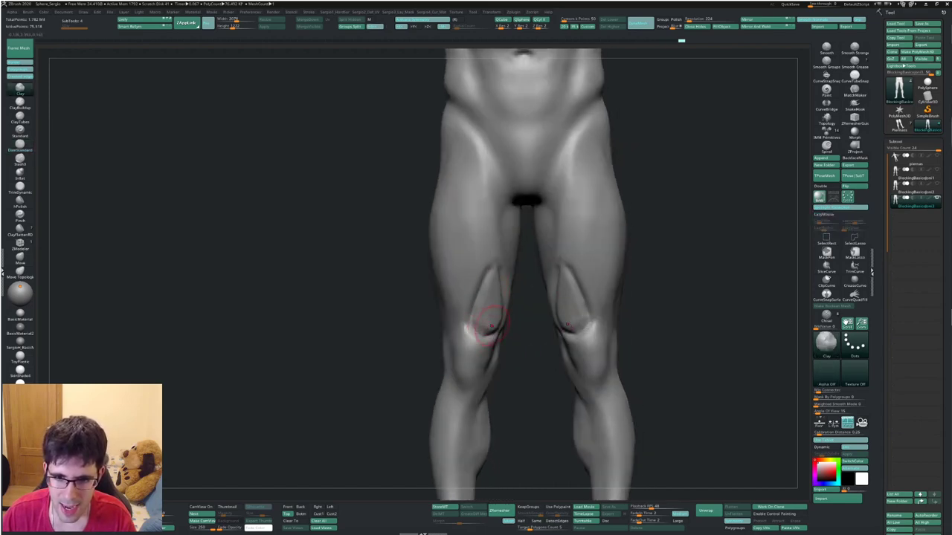
Smooth the left knee, build up bulges on both kneecaps with Clay, and soften them.
shift+drag(487, 286, 487, 331)
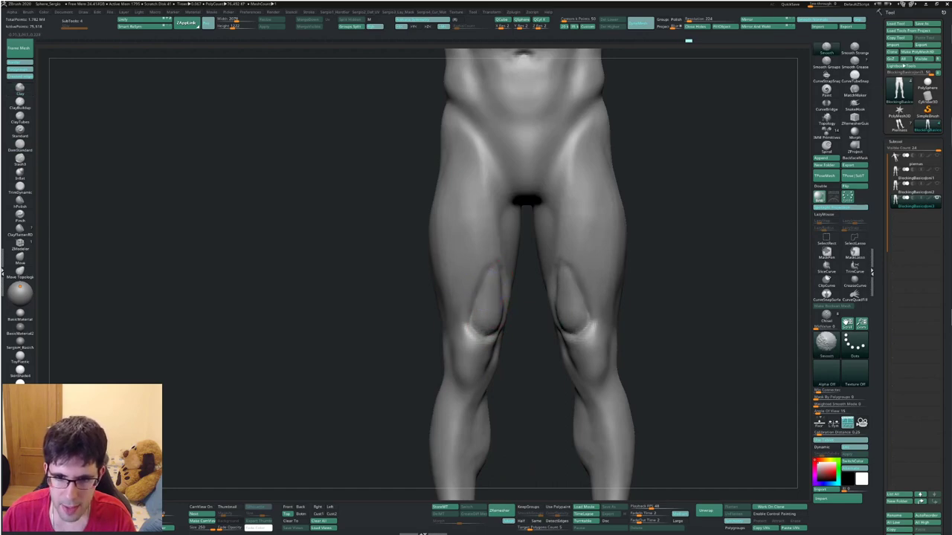
drag(416, 327, 498, 319)
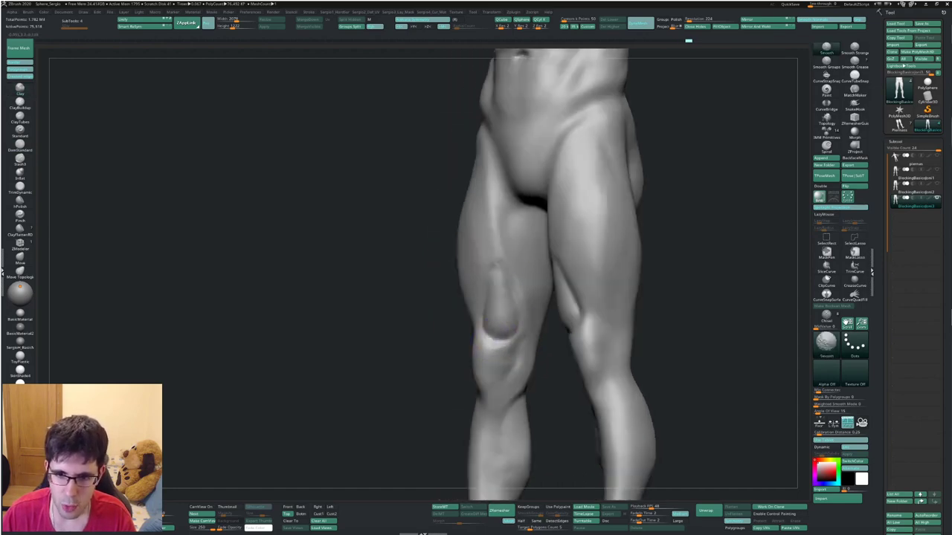
shift+drag(416, 327, 503, 262)
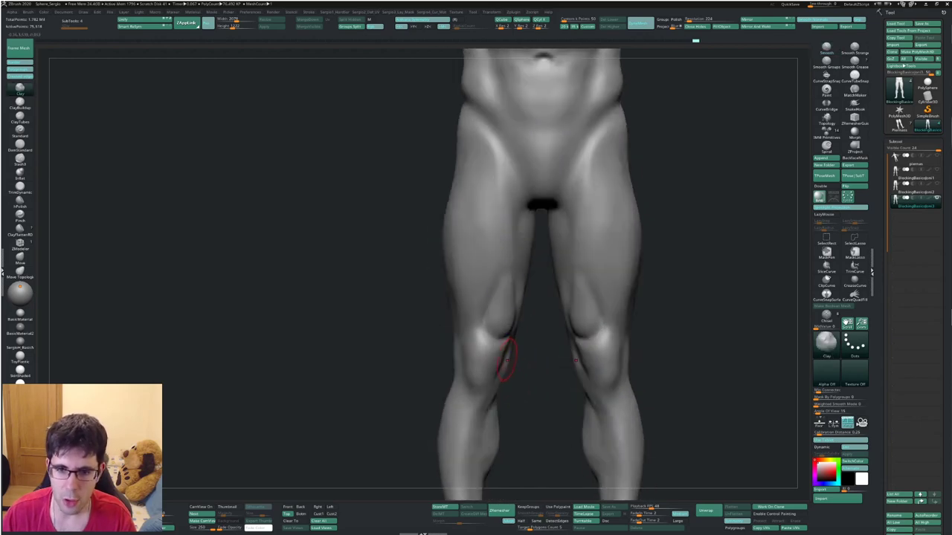
ctrl+right_drag(502, 307, 493, 322)
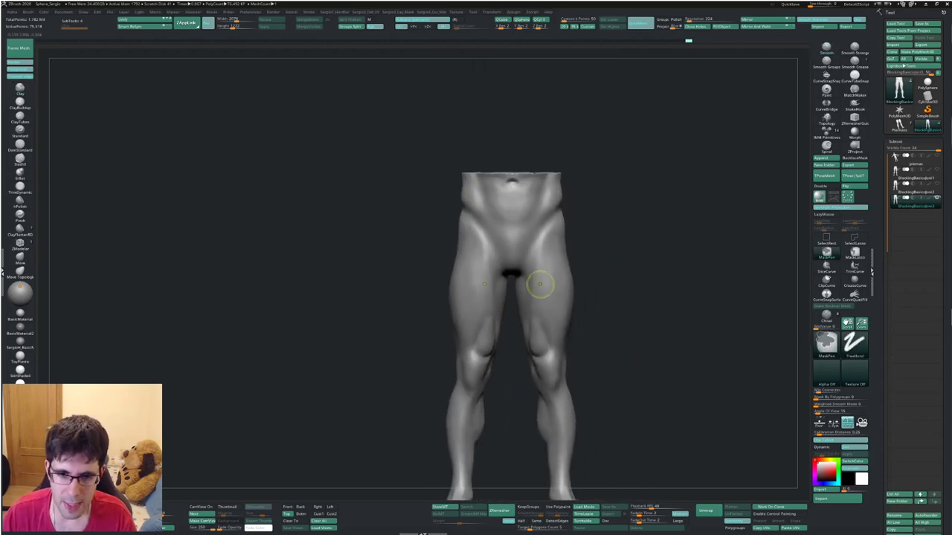
mouse_move(484, 283)
ctrl+right_down()
mouse_move(505, 323)
mouse_move(487, 366)
ctrl+right_up()
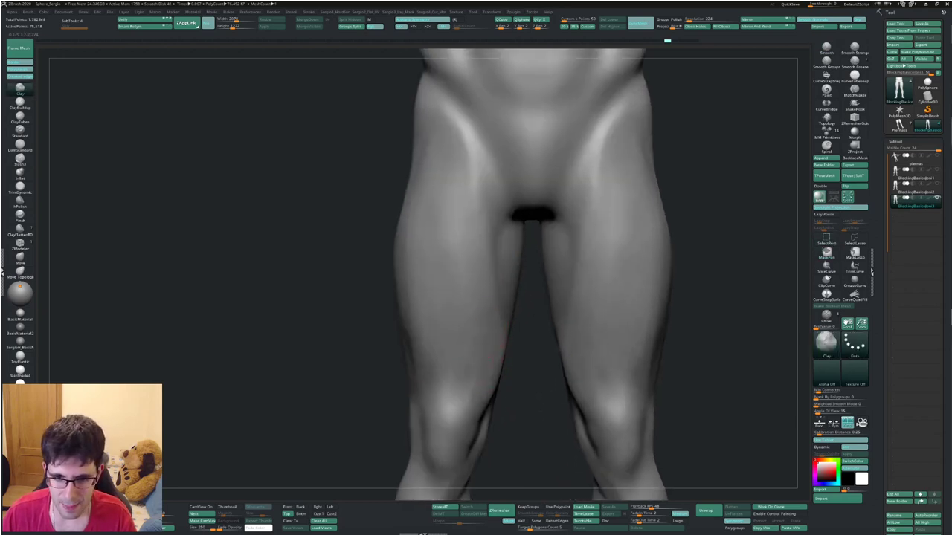
drag(467, 391, 469, 376)
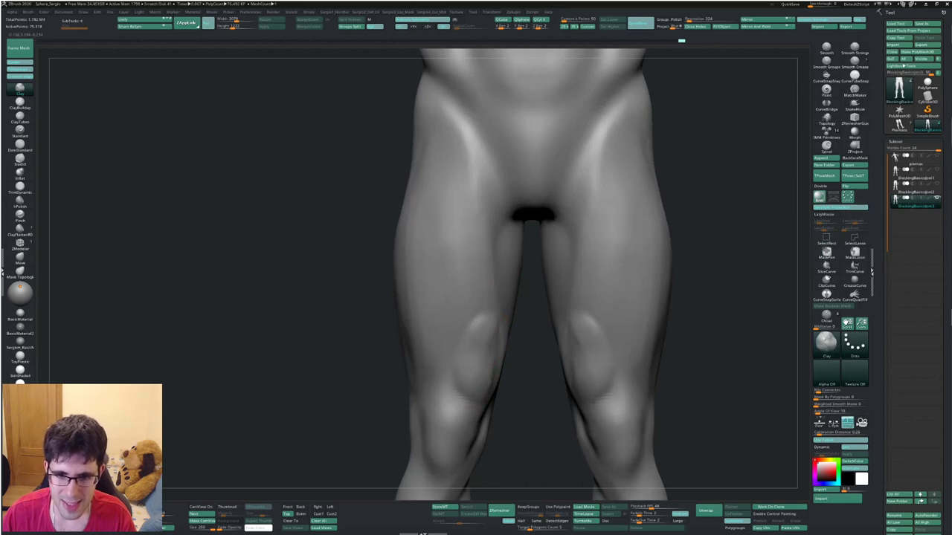
right_drag(453, 327, 484, 329)
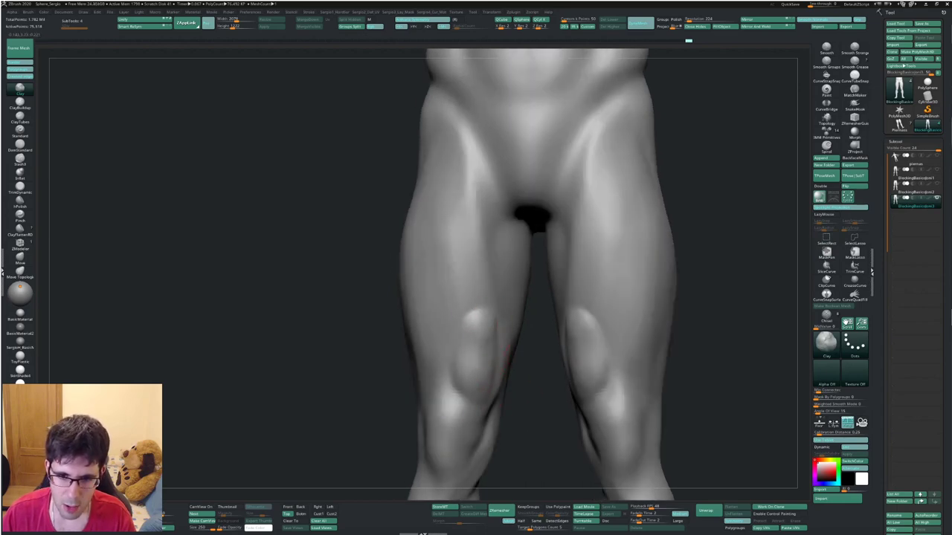
shift+drag(478, 364, 478, 319)
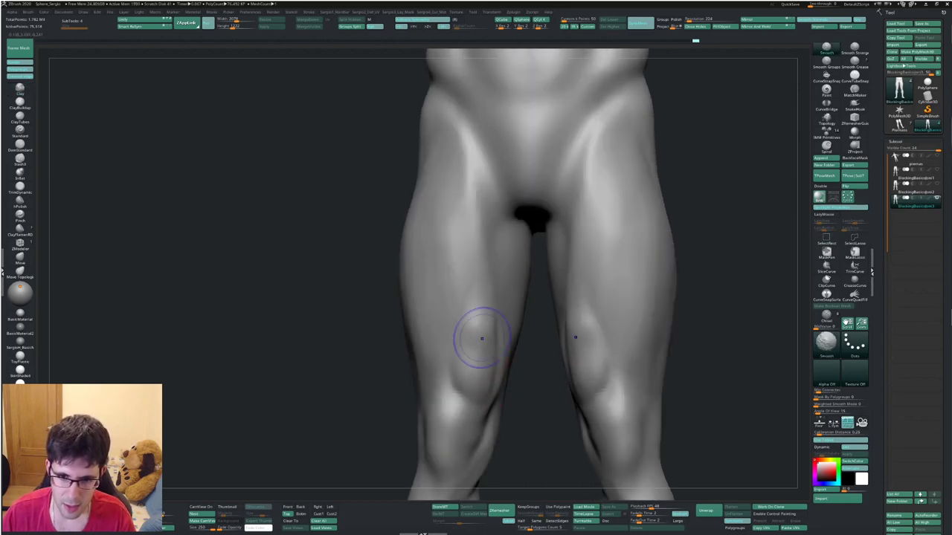
ctrl+right_drag(487, 342, 487, 363)
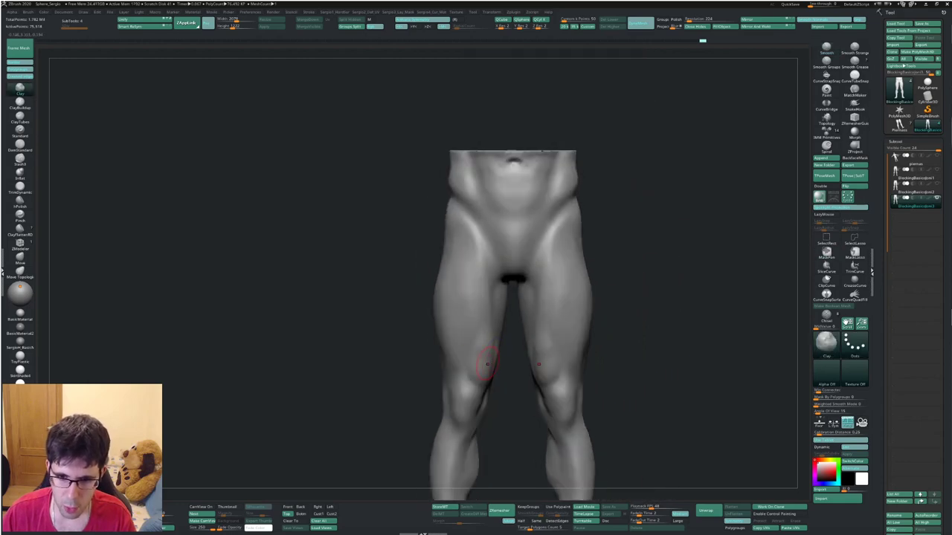
Smooth the knees and sculpt a ridge beside the knee in close-up.
key(shift)
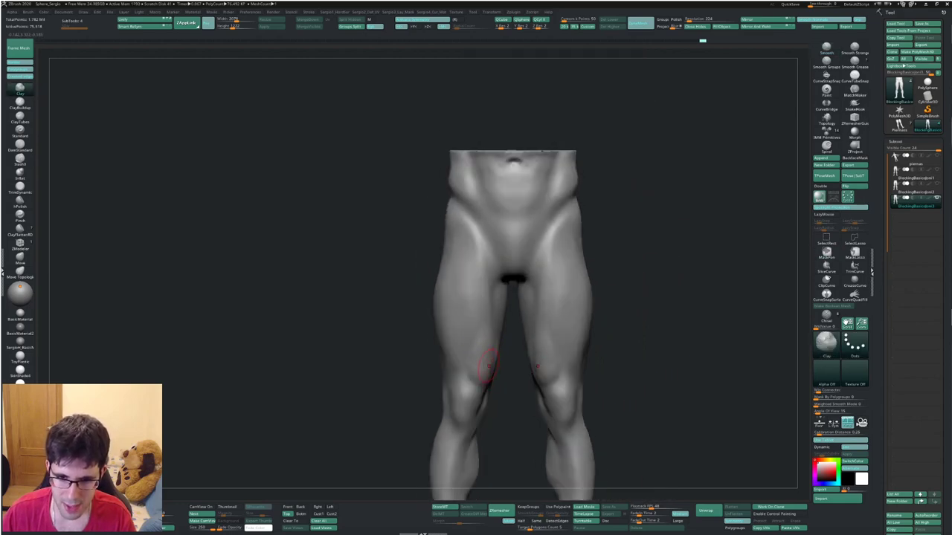
alt+right_drag(599, 359, 517, 327)
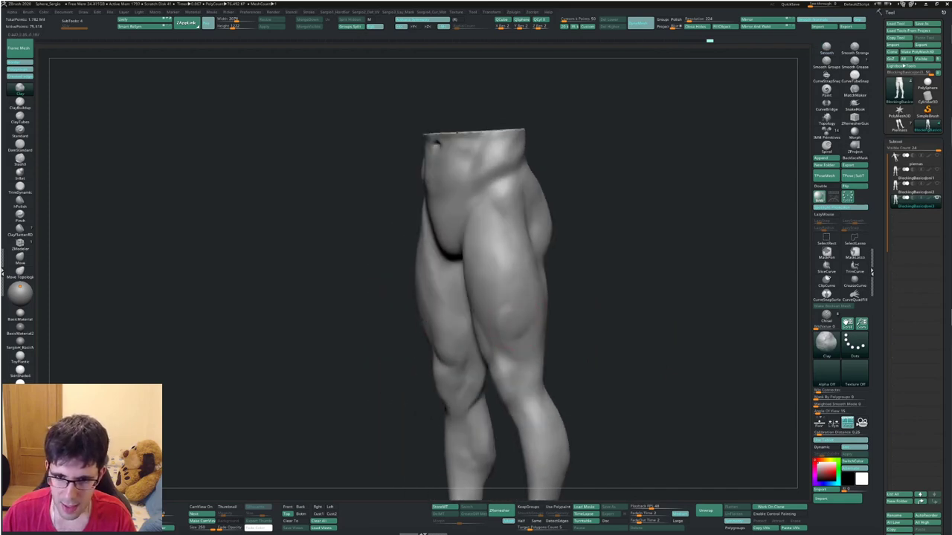
mouse_move(515, 362)
shift+right_down()
mouse_move(519, 270)
mouse_move(527, 322)
shift+right_up()
shift+right_drag(523, 370, 468, 328)
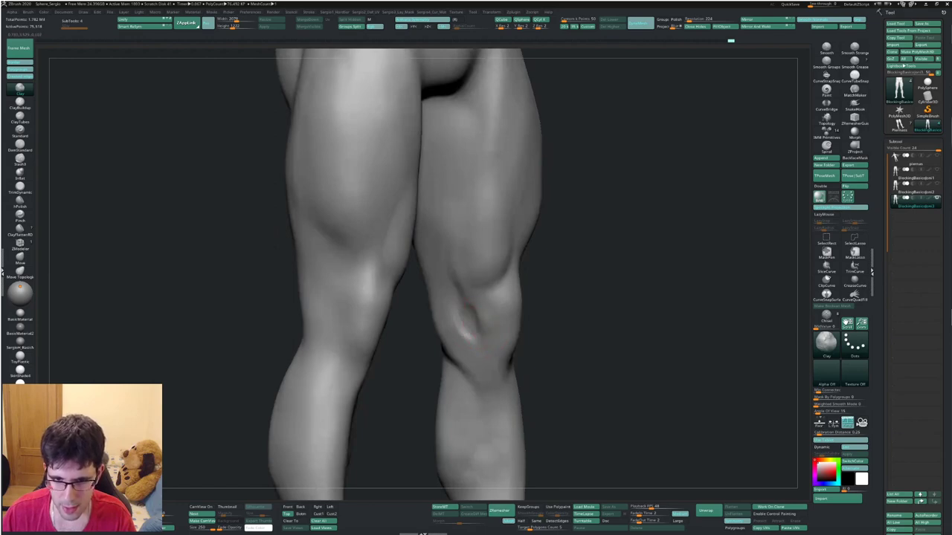
mouse_move(483, 306)
mouse_down()
mouse_move(464, 333)
mouse_move(454, 316)
mouse_up()
mouse_move(520, 357)
shift+right_down()
mouse_move(490, 335)
mouse_move(467, 287)
shift+right_up()
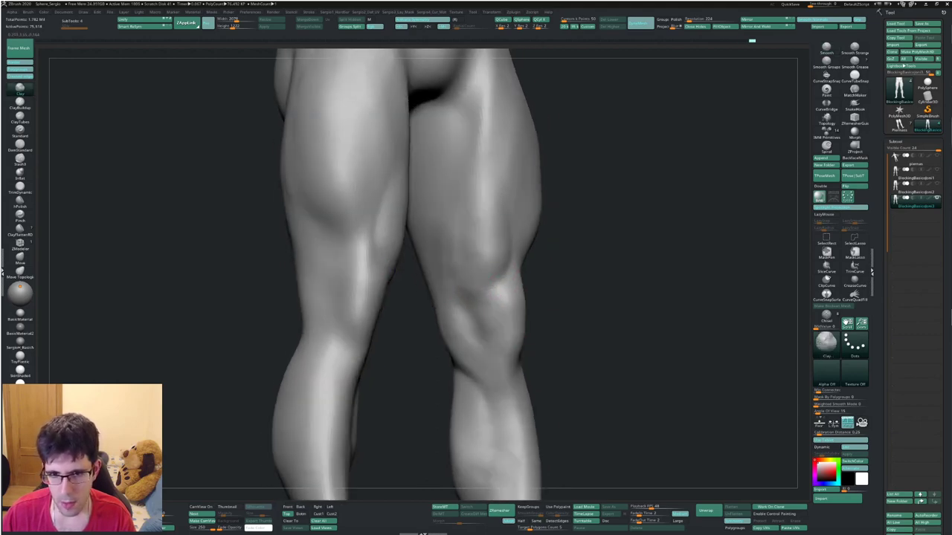
mouse_move(498, 278)
shift+right_down()
mouse_move(524, 316)
mouse_move(509, 331)
shift+right_up()
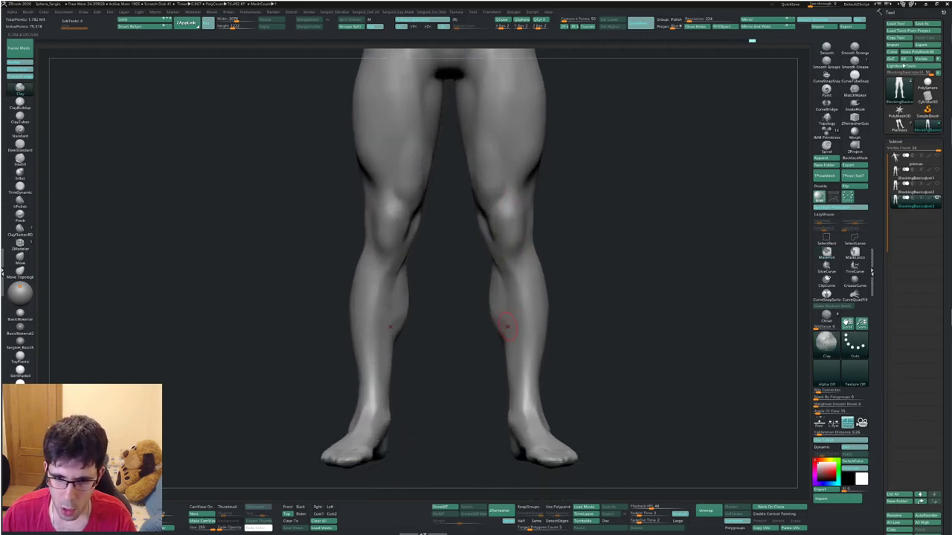
Smooth down the bump on the calf from an angled view of the lower legs.
key(space)
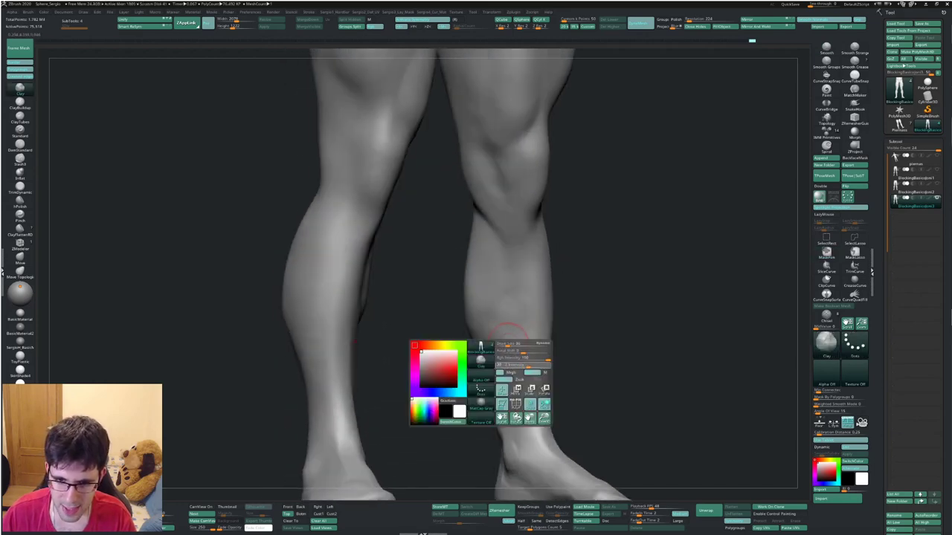
right_drag(521, 357, 512, 307)
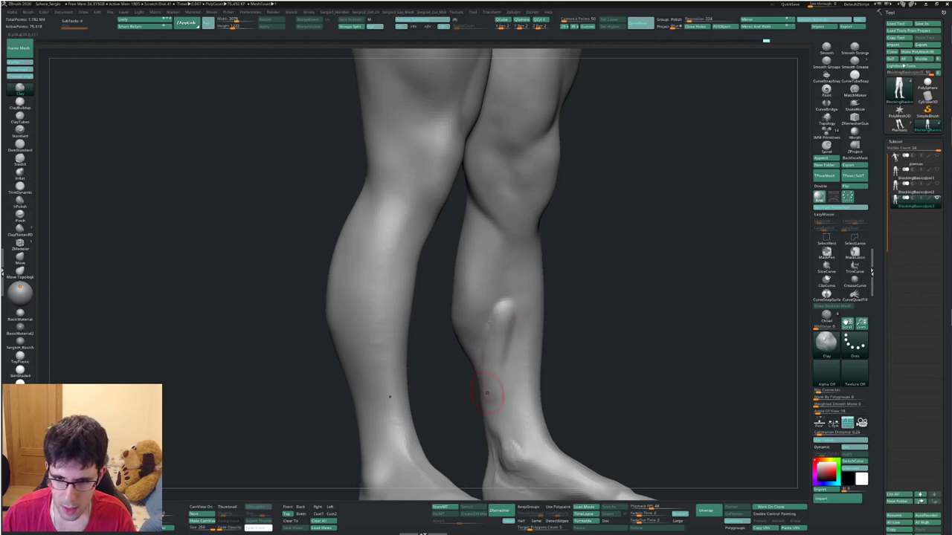
shift+drag(487, 393, 506, 331)
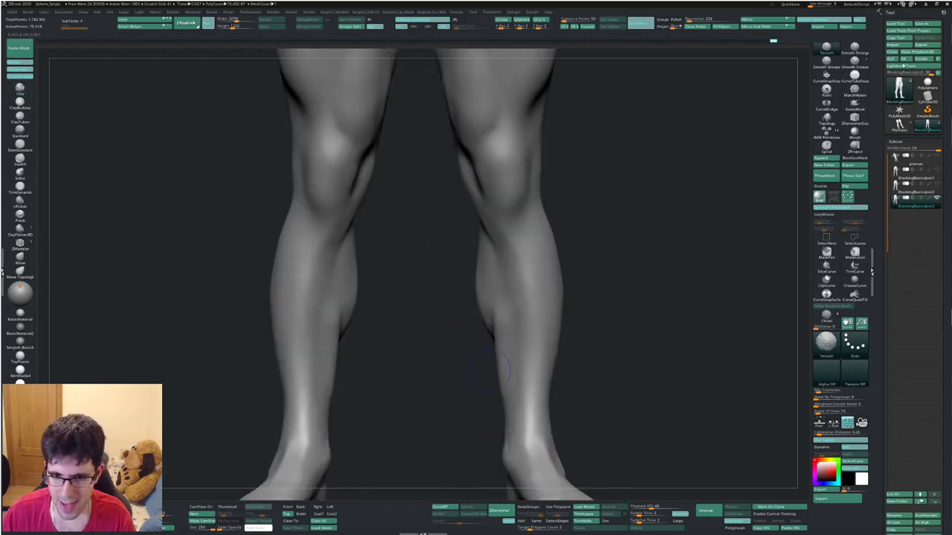
mouse_move(492, 322)
shift+right_down()
mouse_move(559, 281)
mouse_move(516, 276)
shift+right_up()
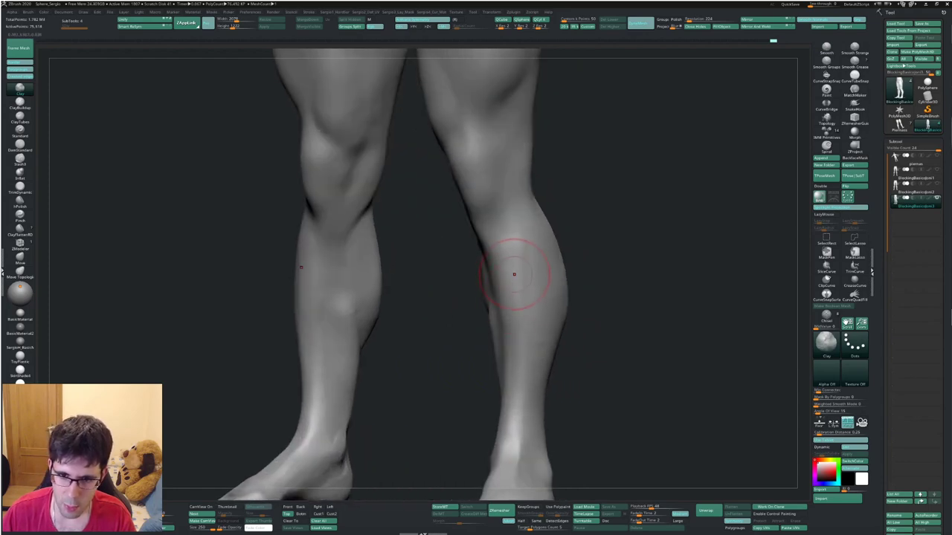
Carve detail behind both knees with the DamStandard brush from a side view.
key(b)
key(d)
key(s)
right_drag(521, 297, 532, 297)
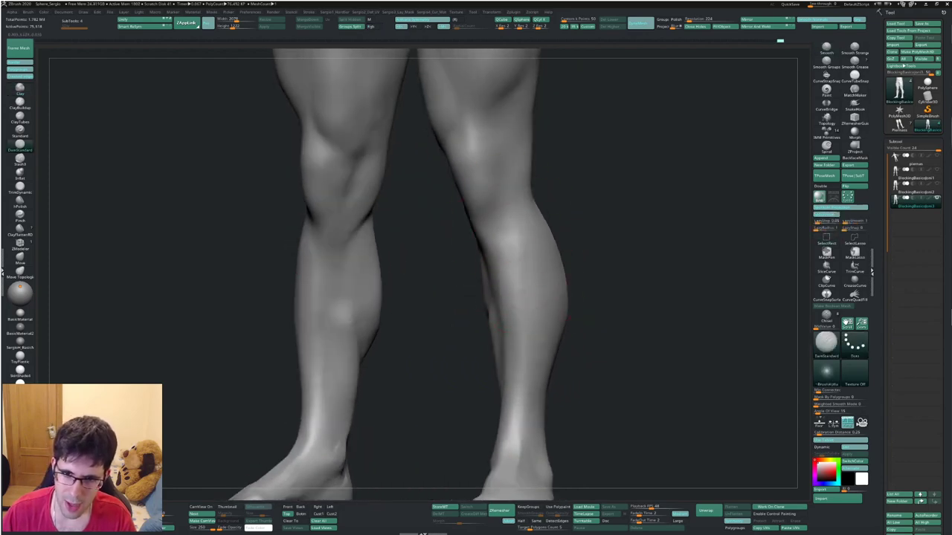
mouse_move(511, 211)
right_down()
mouse_move(512, 288)
mouse_move(552, 272)
mouse_move(521, 268)
mouse_move(513, 245)
mouse_move(543, 245)
right_up()
key(f)
mouse_move(513, 275)
right_down()
mouse_move(595, 279)
mouse_move(595, 260)
mouse_move(535, 283)
mouse_move(523, 323)
mouse_move(575, 324)
right_up()
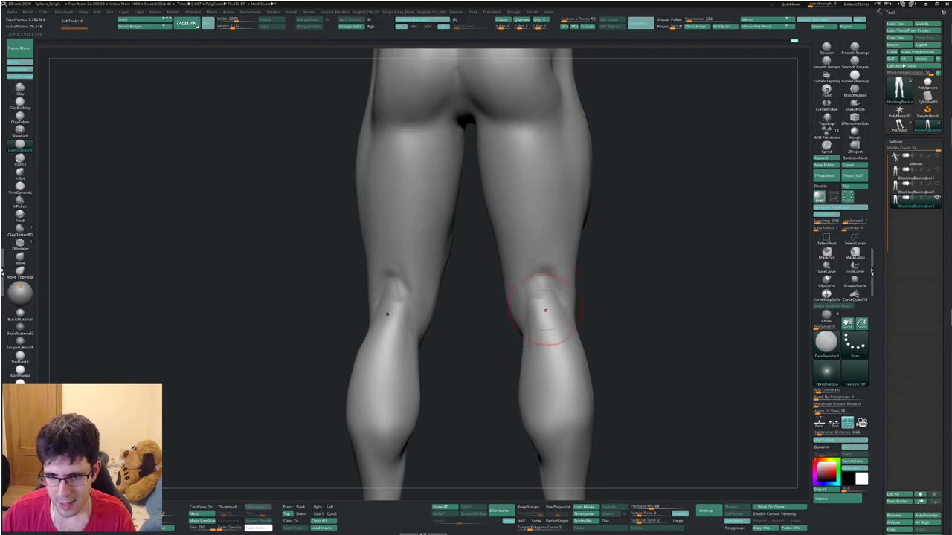
drag(537, 301, 542, 264)
drag(537, 223, 526, 305)
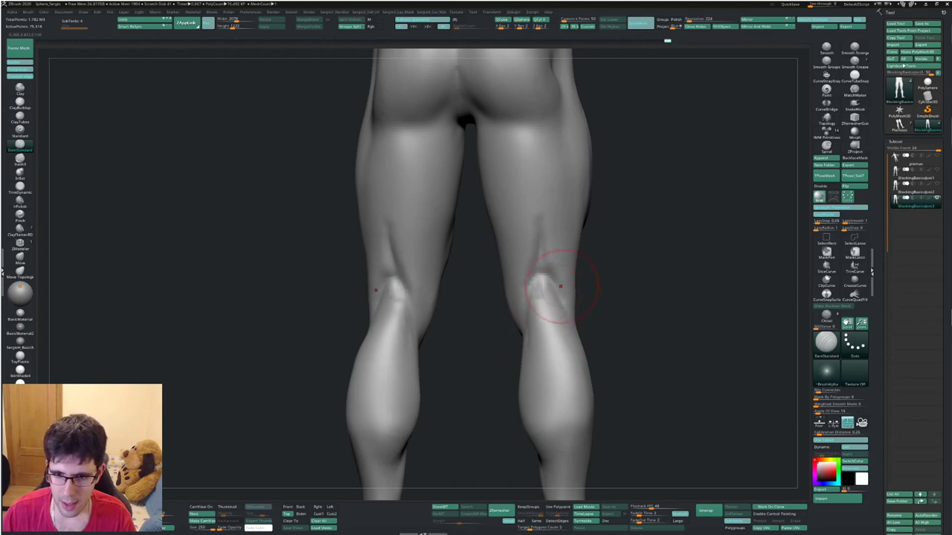
Return to the Clay brush and smooth the crease behind the right knee.
key(b)
key(c)
key(l)
mouse_move(553, 289)
right_down()
mouse_move(529, 273)
mouse_move(550, 275)
right_up()
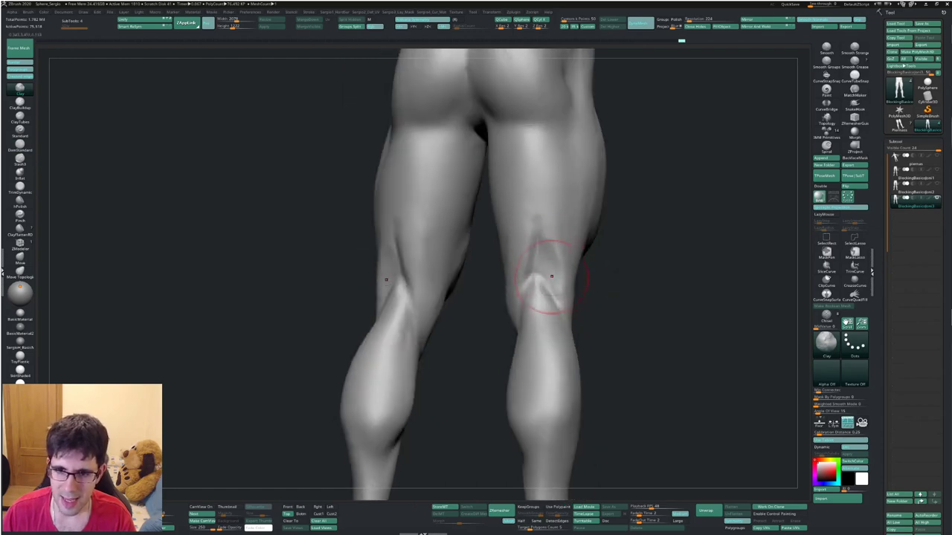
shift+drag(566, 296, 542, 283)
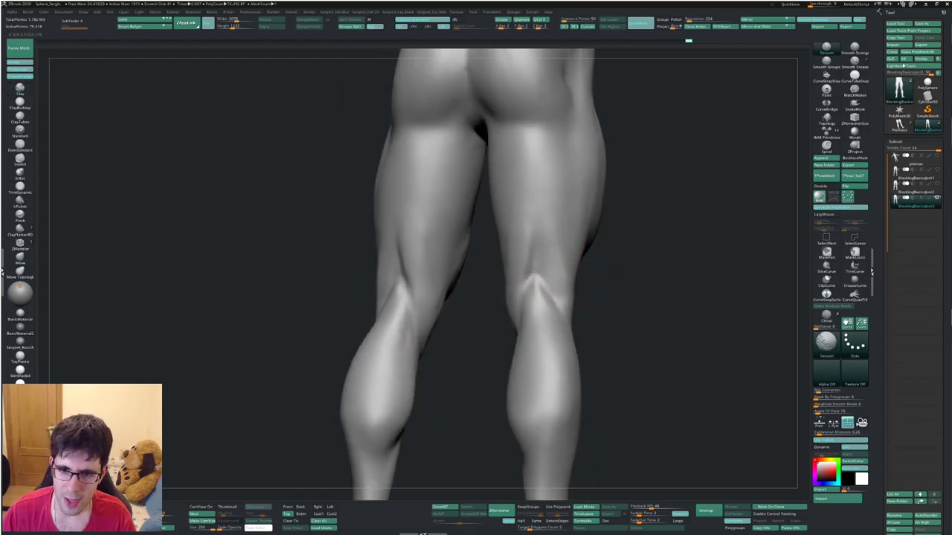
mouse_move(527, 254)
right_down()
mouse_move(542, 307)
mouse_move(558, 316)
right_up()
Shrink the Draw Size and push the back of the thigh into shape.
key(s)
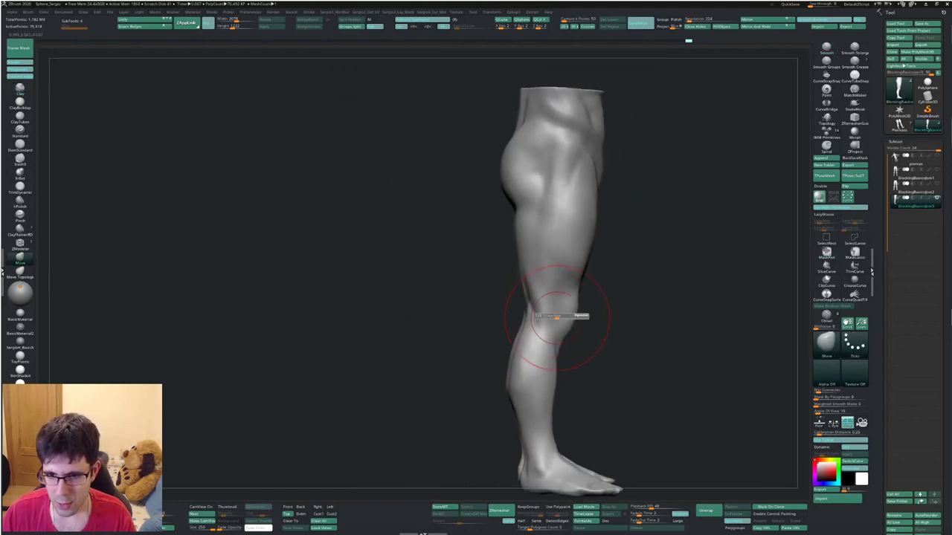
drag(587, 312, 565, 312)
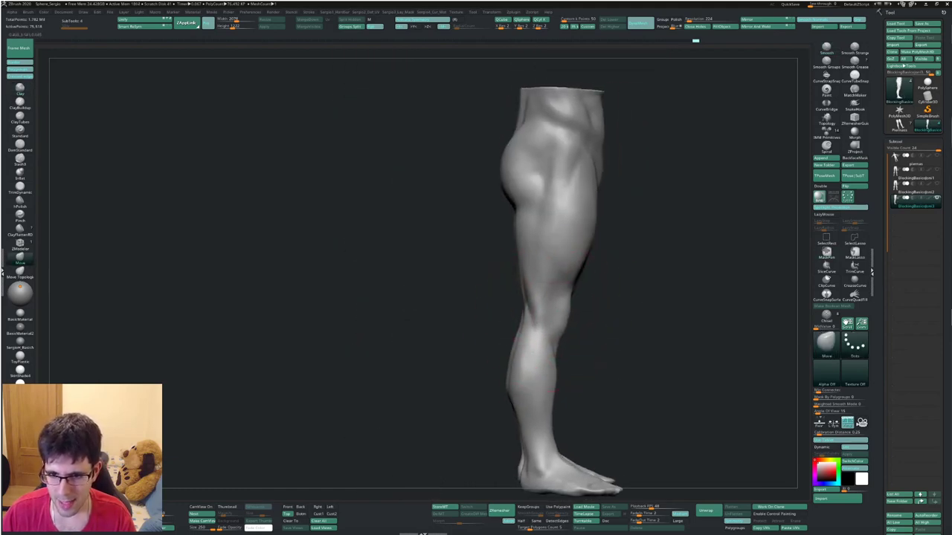
mouse_move(556, 318)
right_down()
mouse_move(503, 372)
mouse_move(530, 266)
right_up()
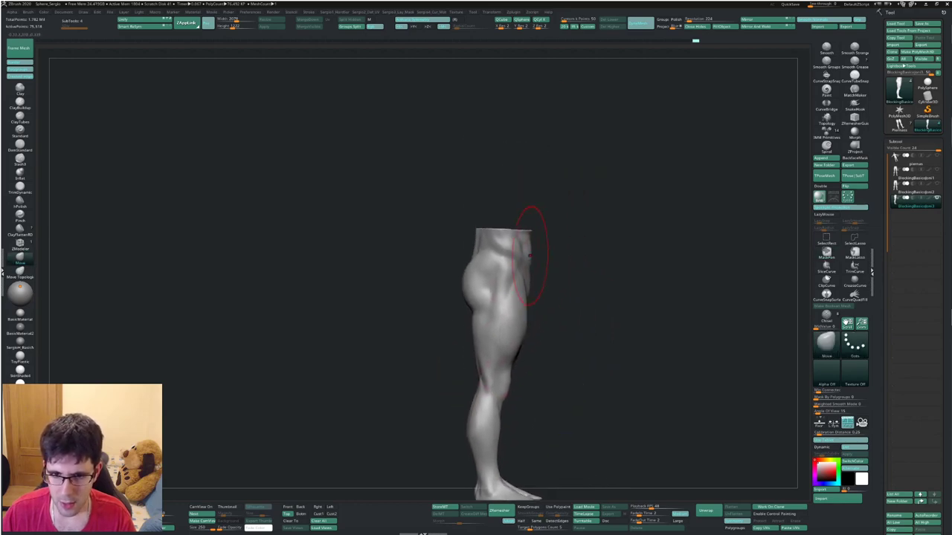
drag(475, 298, 485, 308)
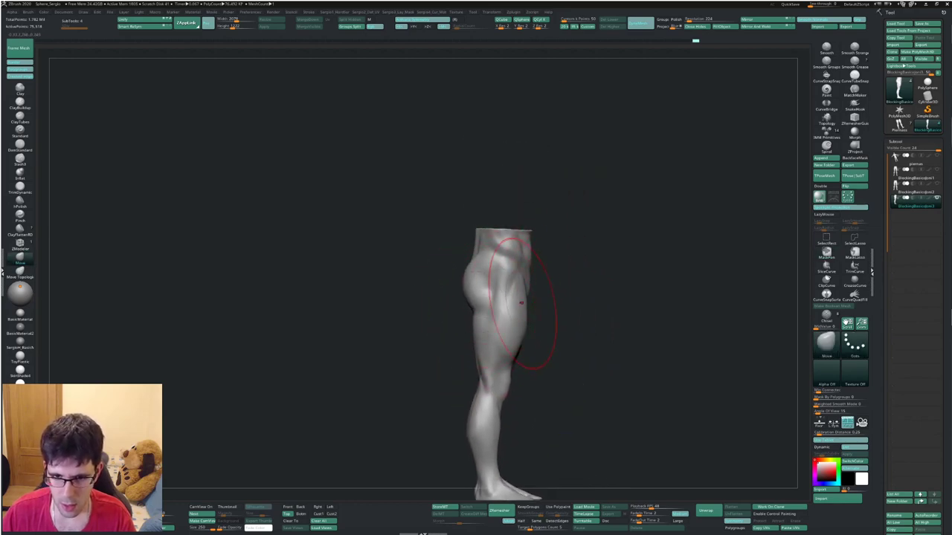
Nudge the left thigh outline slightly from a three-quarter front view.
right_drag(534, 331, 617, 334)
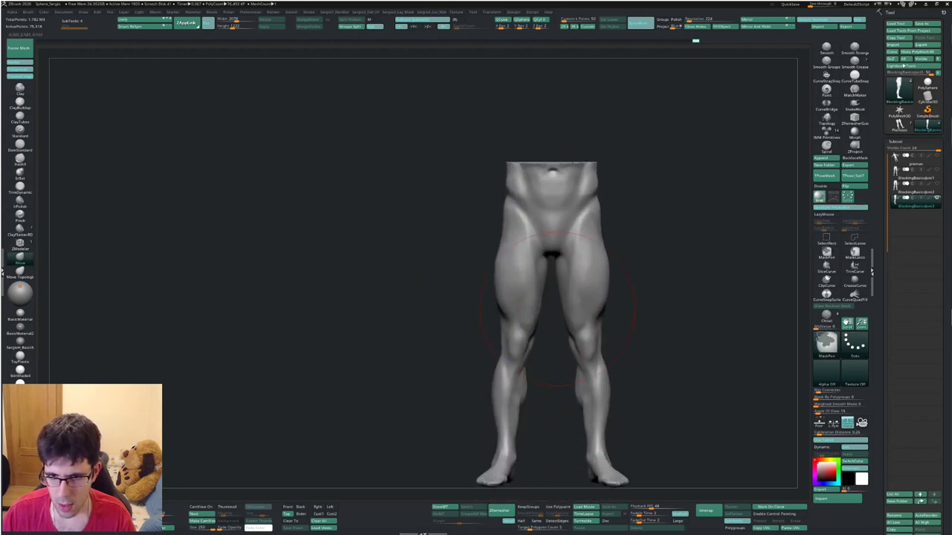
mouse_move(499, 308)
right_down()
mouse_move(565, 312)
mouse_move(475, 283)
mouse_move(471, 255)
right_up()
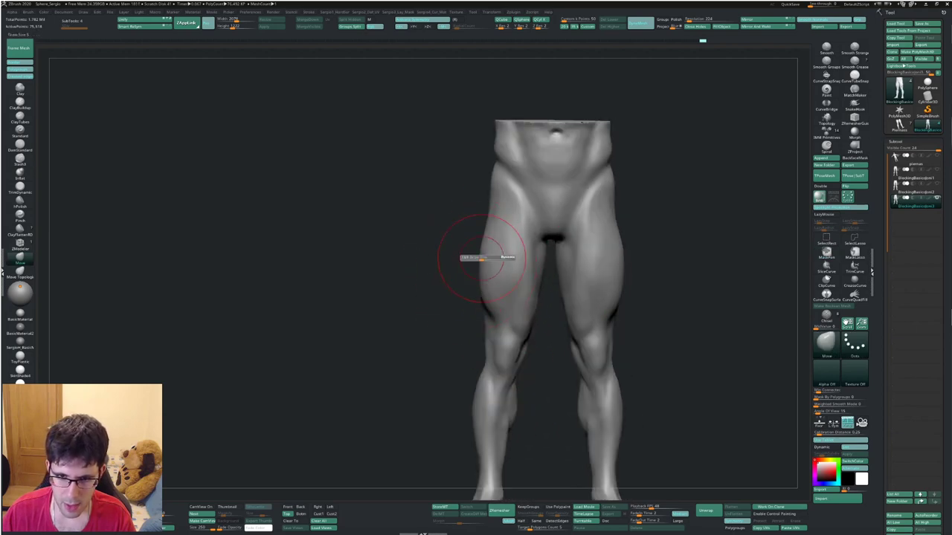
right_drag(485, 298, 488, 247)
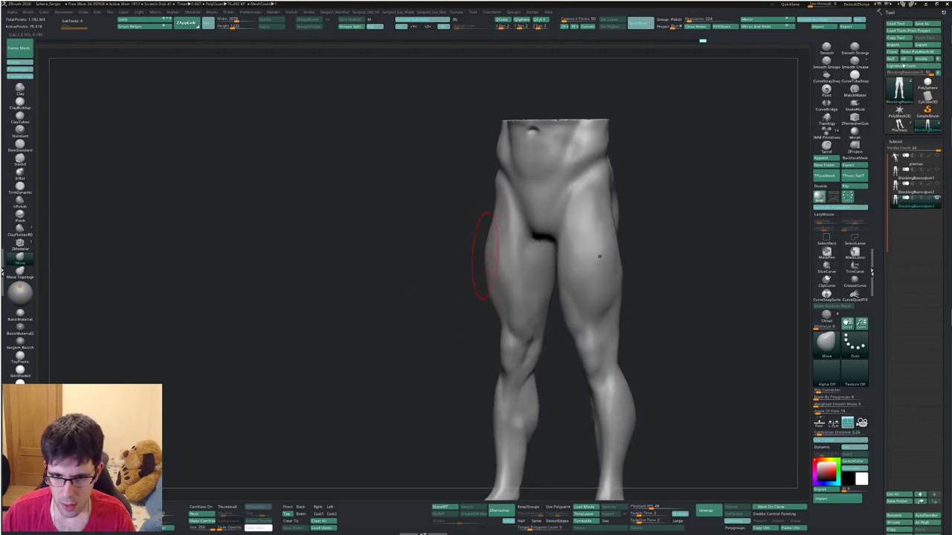
right_drag(494, 273, 526, 319)
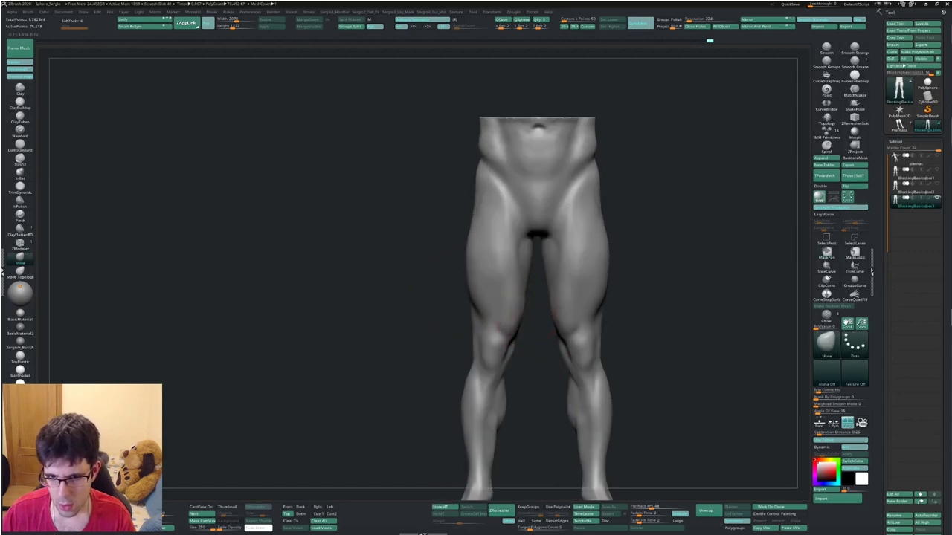
Build up clay on the thighs, then smooth the surface.
key(b)
key(c)
key(l)
right_drag(523, 308, 526, 344)
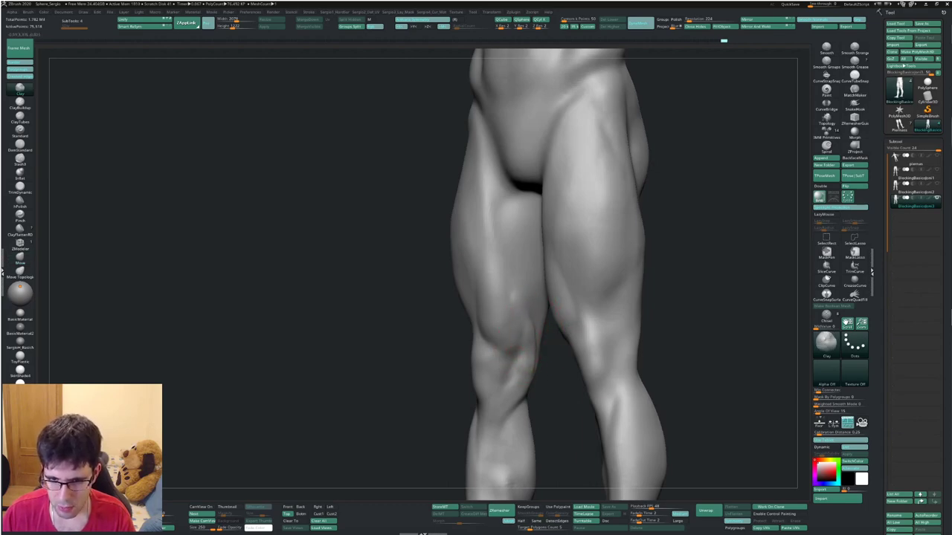
key(shift)
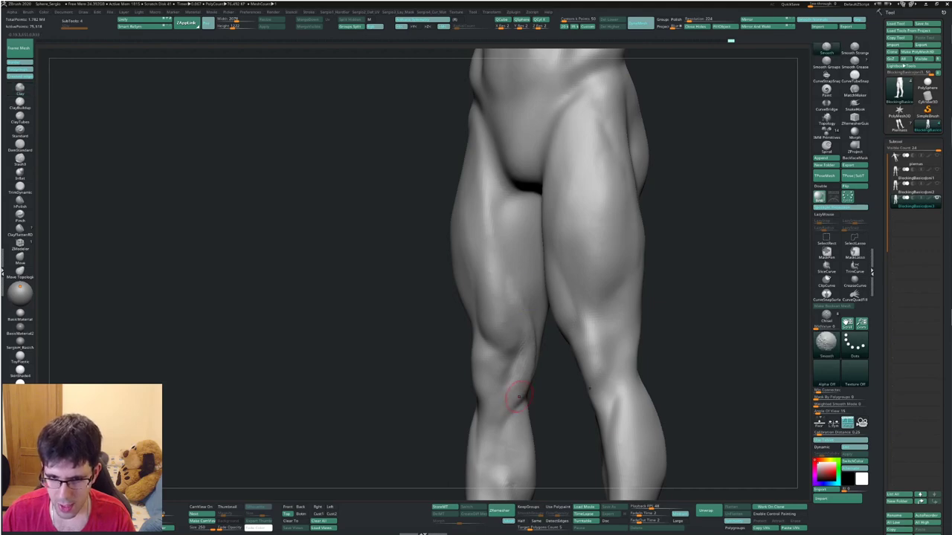
mouse_move(518, 396)
shift+right_down()
mouse_move(534, 321)
mouse_move(526, 295)
shift+right_up()
Flatten the hips with TrimDynamic and add clay from the front view.
key(b)
key(m)
key(v)
key(b)
key(t)
key(d)
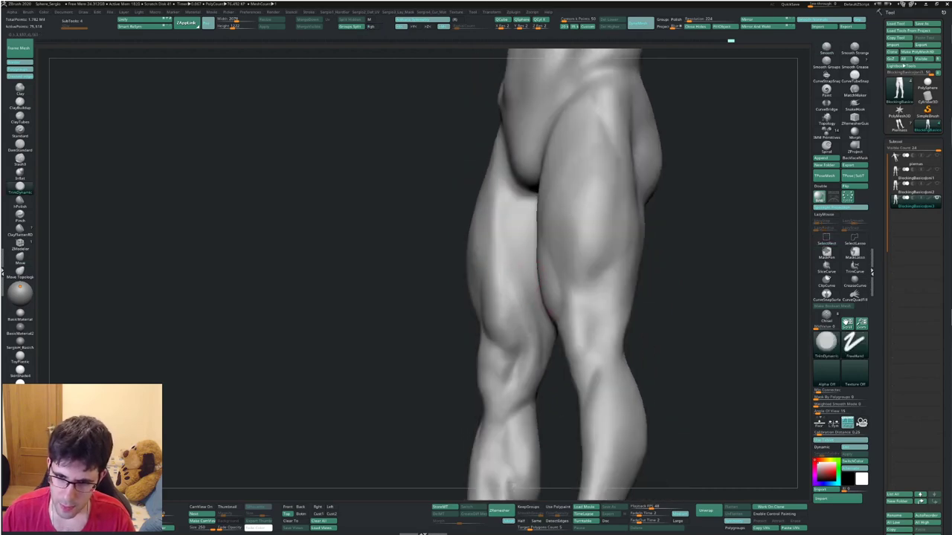
mouse_move(521, 339)
ctrl+right_down()
mouse_move(515, 269)
mouse_move(528, 298)
mouse_move(513, 246)
ctrl+right_up()
mouse_move(586, 276)
shift+right_down()
mouse_move(531, 255)
mouse_move(542, 287)
shift+right_up()
key(b)
key(c)
key(l)
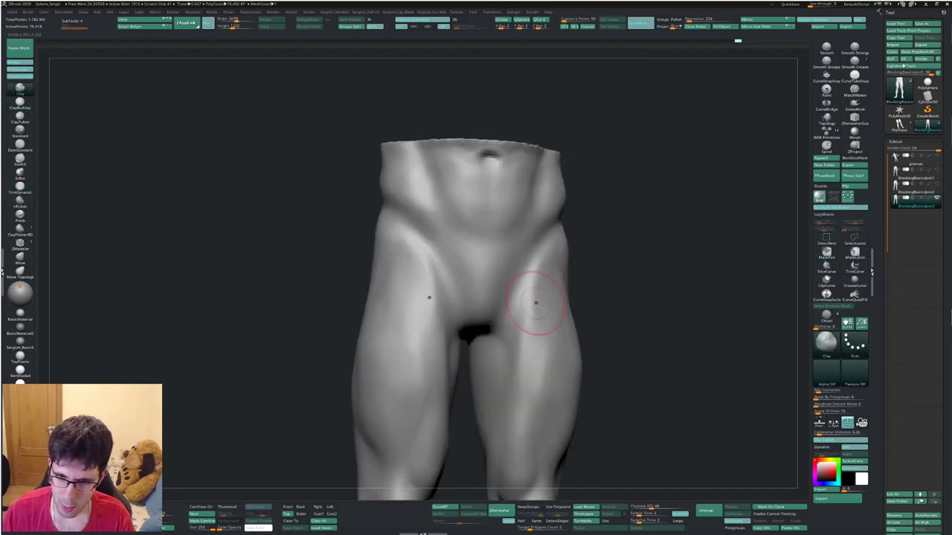
right_drag(535, 303, 546, 274)
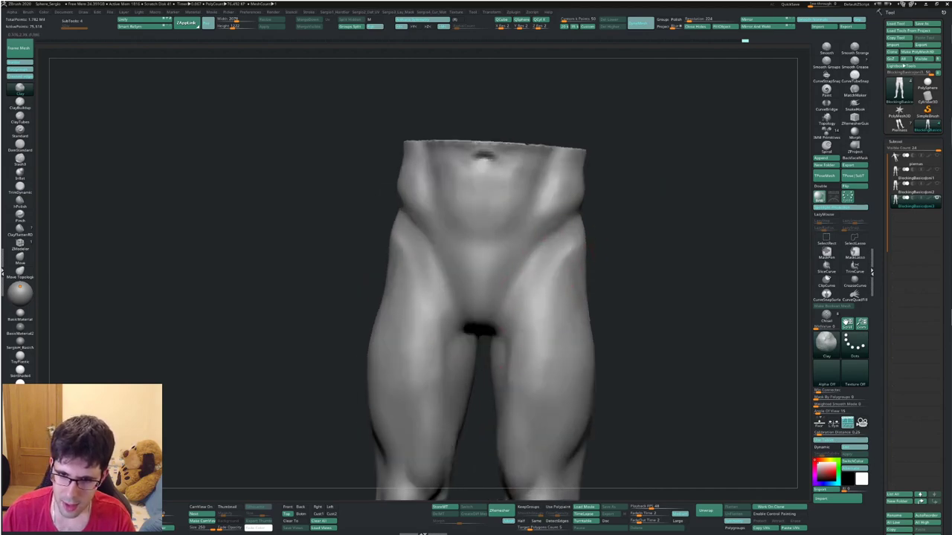
Shape the outer hip contour with Move and Clay at a smaller brush size.
key(b)
key(m)
key(v)
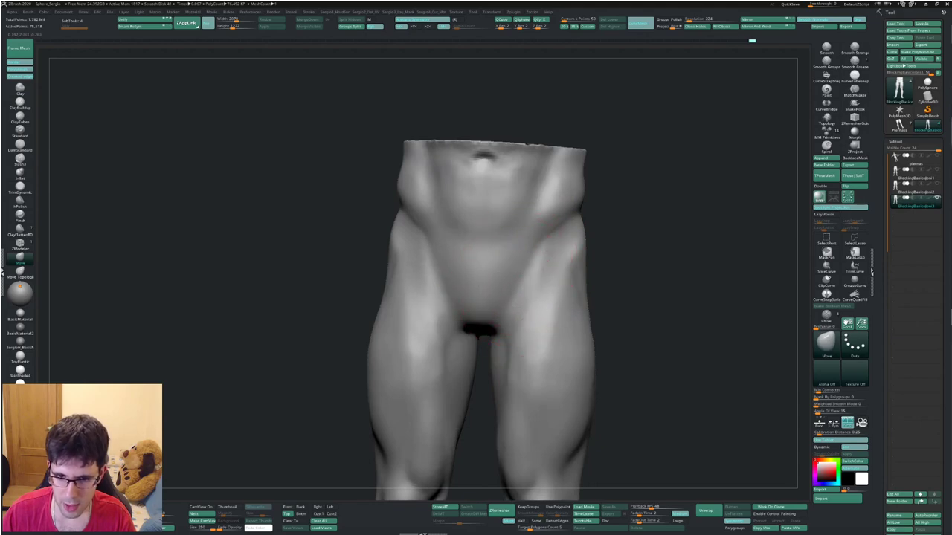
right_drag(516, 272, 527, 290)
key(s)
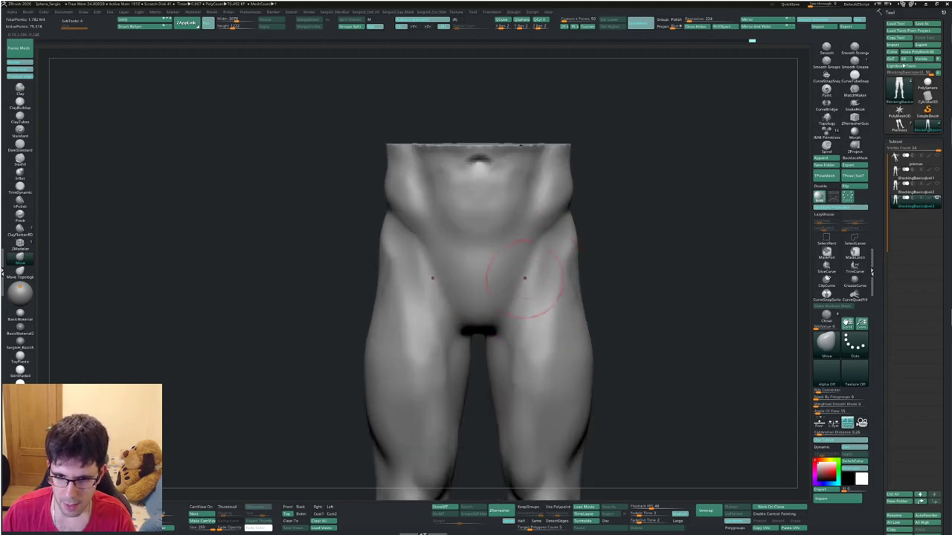
key(b)
key(c)
key(l)
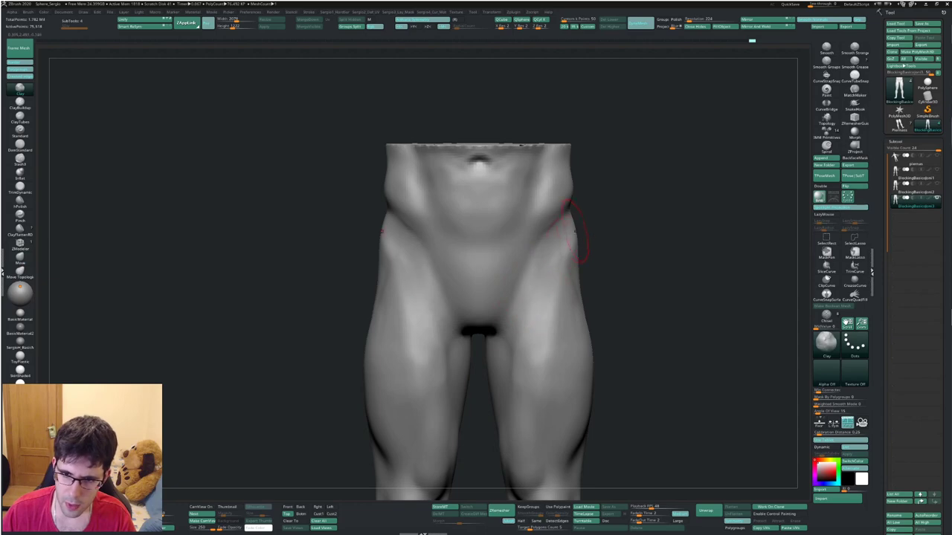
mouse_move(582, 293)
right_down()
mouse_move(565, 257)
mouse_move(536, 229)
right_up()
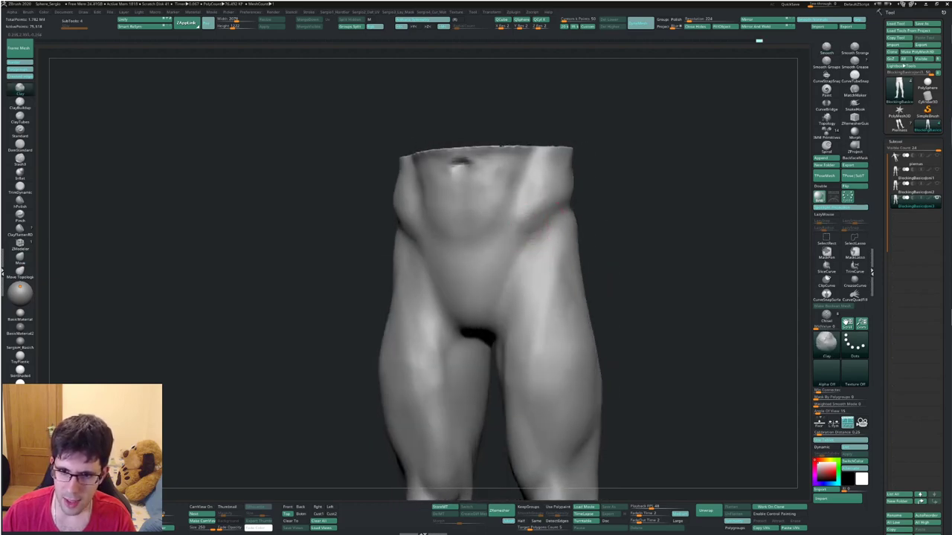
Smooth the hips and waist rim, ending on a straight front view.
right_drag(536, 312, 524, 304)
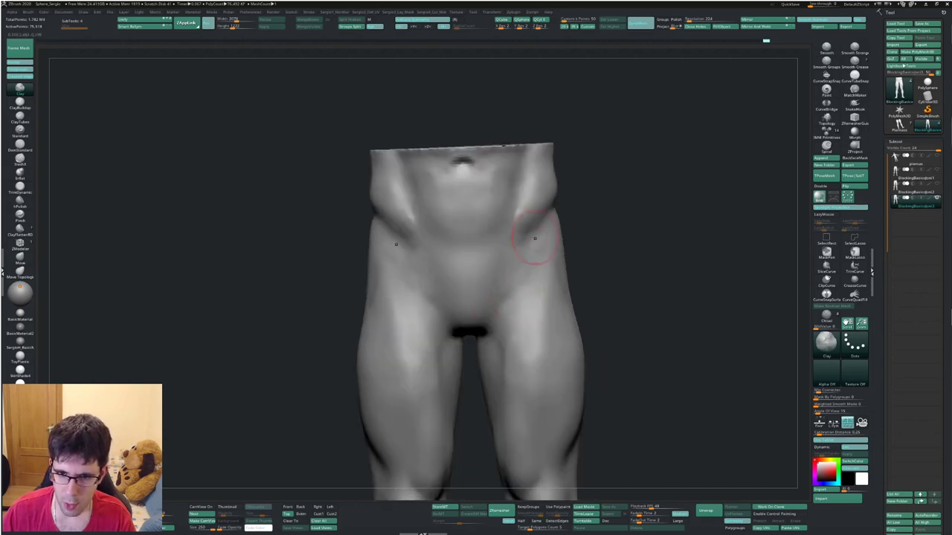
key(shift)
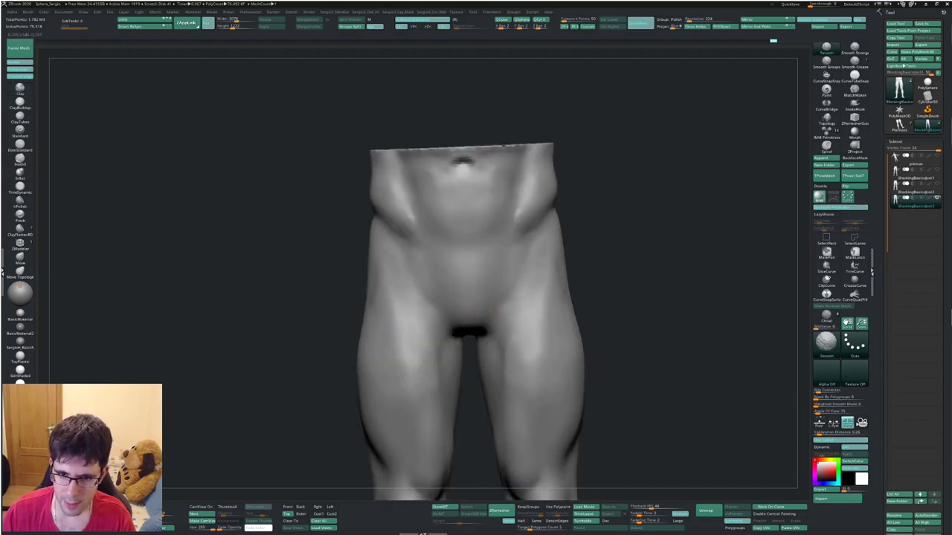
right_drag(498, 330, 506, 295)
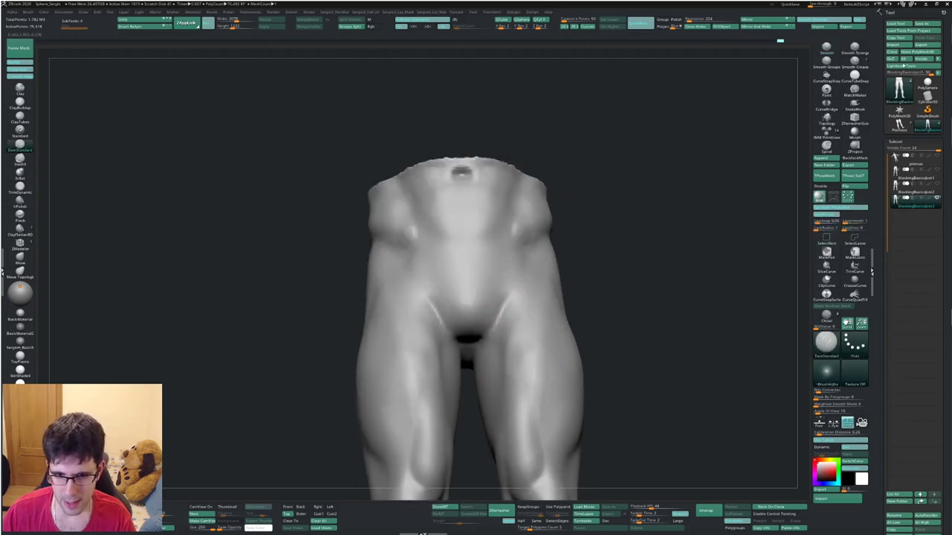
mouse_move(532, 275)
shift+right_down()
mouse_move(520, 313)
mouse_move(474, 355)
mouse_move(521, 274)
mouse_move(509, 253)
mouse_move(507, 266)
shift+right_up()
With a small Move brush, pull the inner-thigh contour and push out the outer thighs.
key(b)
key(m)
key(v)
key(s)
click(500, 259)
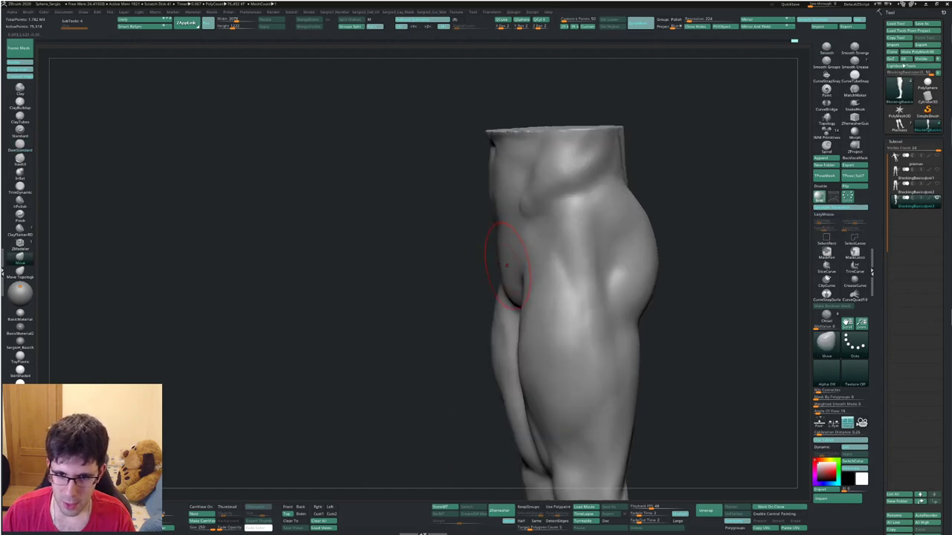
drag(503, 299, 505, 293)
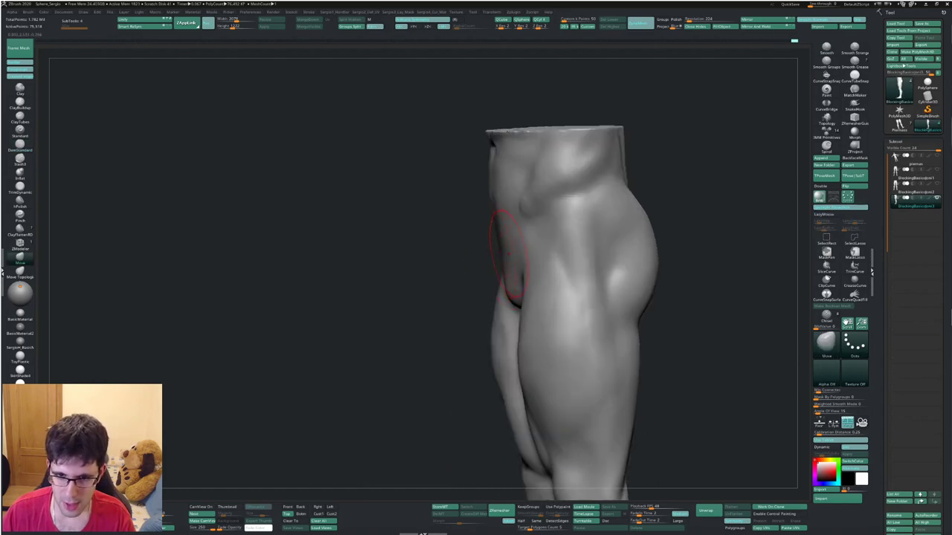
mouse_move(506, 253)
shift+right_down()
mouse_move(531, 265)
mouse_move(550, 223)
mouse_move(562, 259)
shift+right_up()
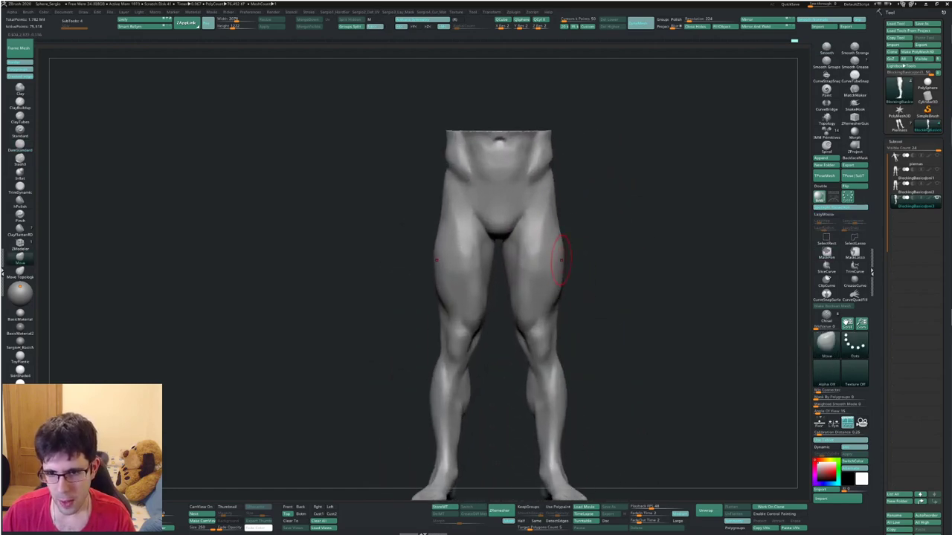
drag(561, 256, 559, 247)
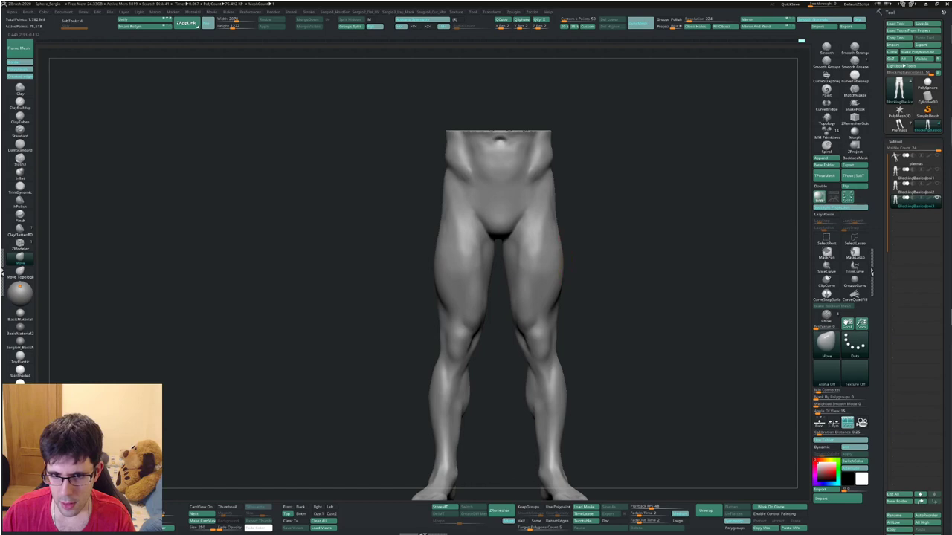
Try DamStandard and Clay brushes on the legs from a three-quarter side view.
mouse_move(577, 241)
mouse_down()
mouse_move(610, 234)
mouse_move(565, 245)
mouse_move(530, 298)
mouse_up()
key(b)
key(d)
key(s)
key(b)
key(c)
key(l)
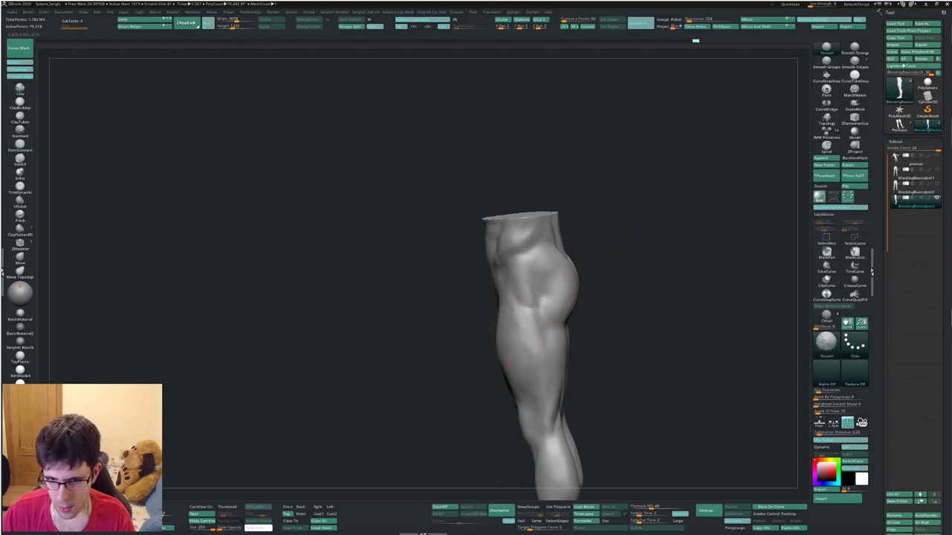
Reshape the buttock with Move from side views, then frame the whole legs.
drag(569, 290, 563, 285)
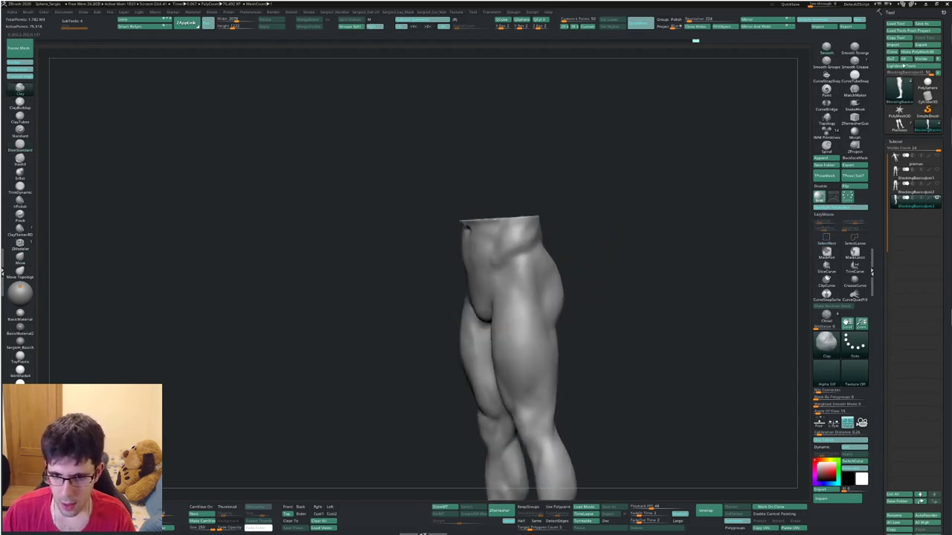
key(b)
key(m)
key(v)
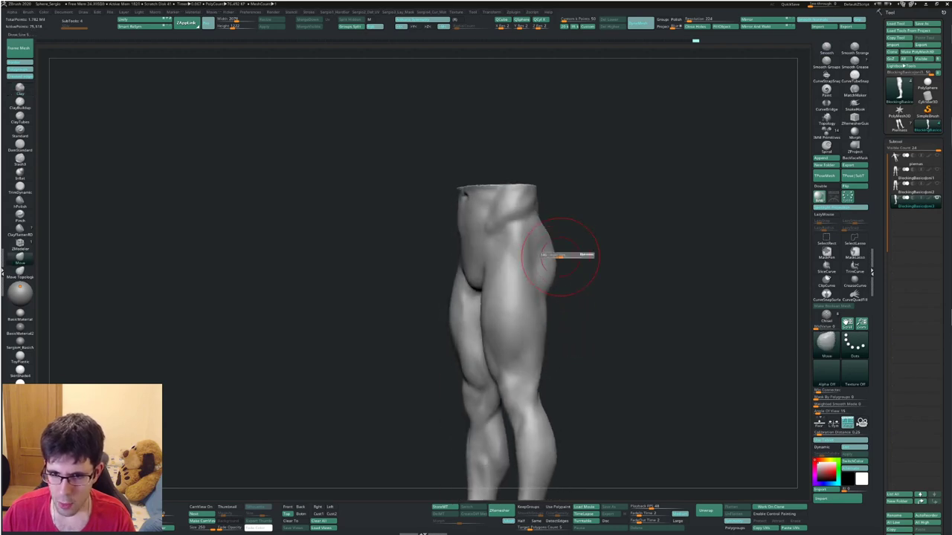
drag(594, 290, 621, 290)
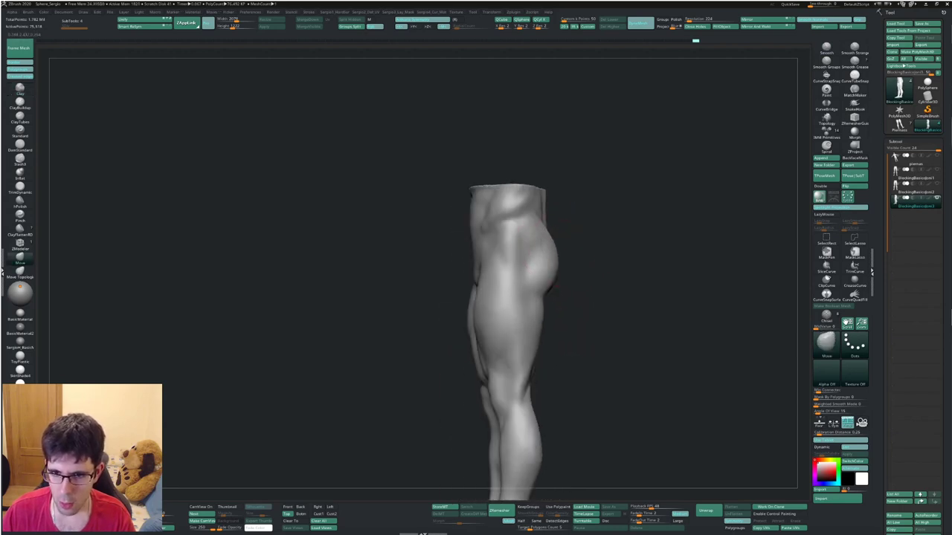
mouse_move(571, 239)
mouse_down()
mouse_move(539, 298)
mouse_move(493, 315)
mouse_move(510, 276)
mouse_move(508, 306)
mouse_move(489, 340)
mouse_move(478, 332)
mouse_move(457, 339)
mouse_move(468, 340)
mouse_move(474, 312)
mouse_move(457, 320)
mouse_move(459, 345)
mouse_up()
key(f)
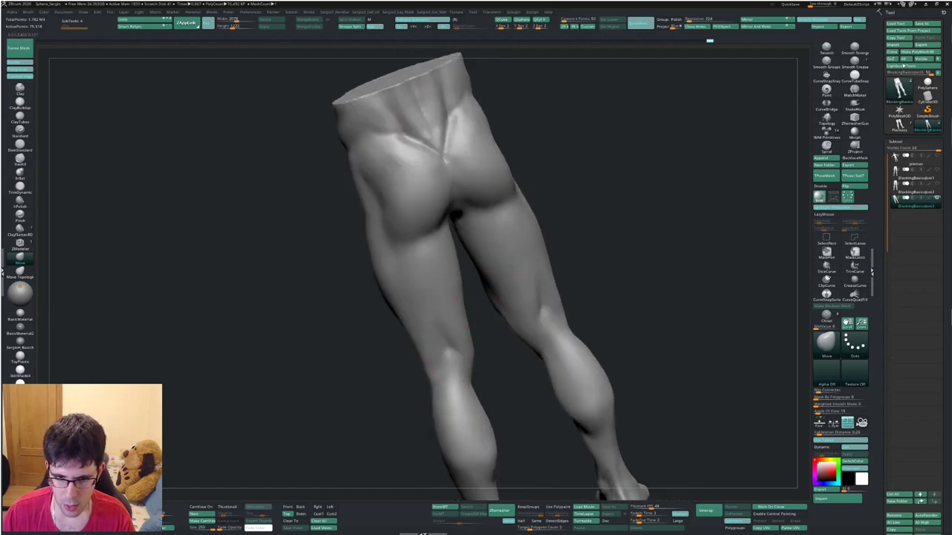
Bulge the tops of both legs outward with a symmetric Move stroke seen from above.
key(f)
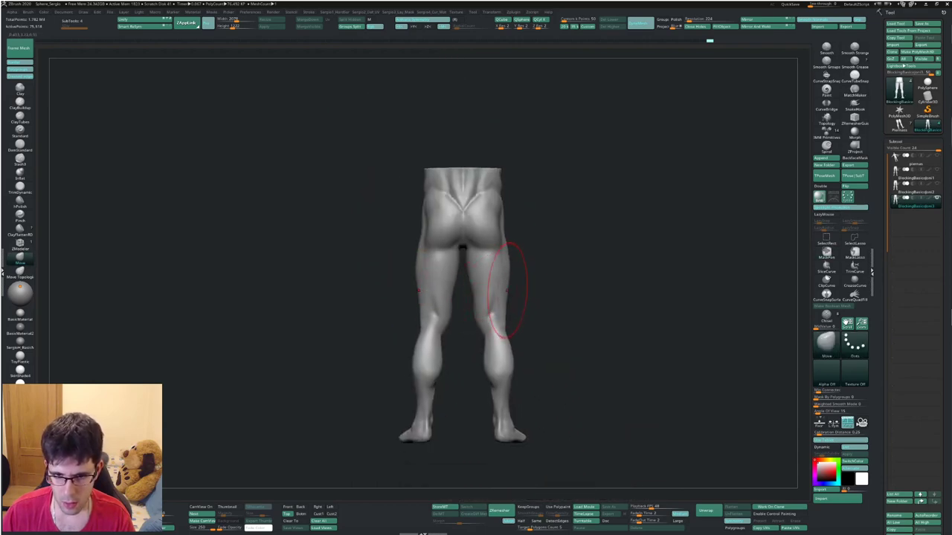
ctrl+right_drag(499, 287, 511, 337)
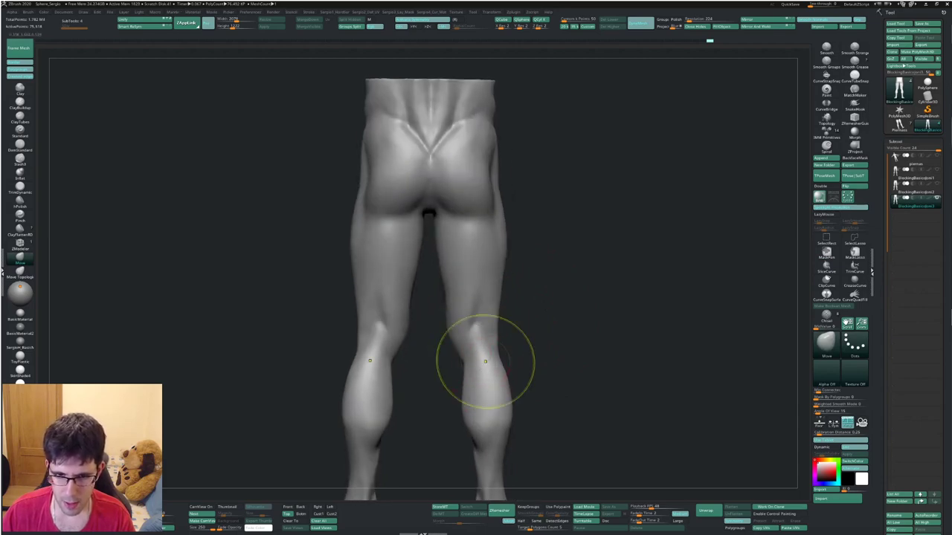
key(f)
mouse_move(498, 351)
alt+right_down()
mouse_move(496, 298)
mouse_move(484, 372)
mouse_move(518, 377)
alt+right_up()
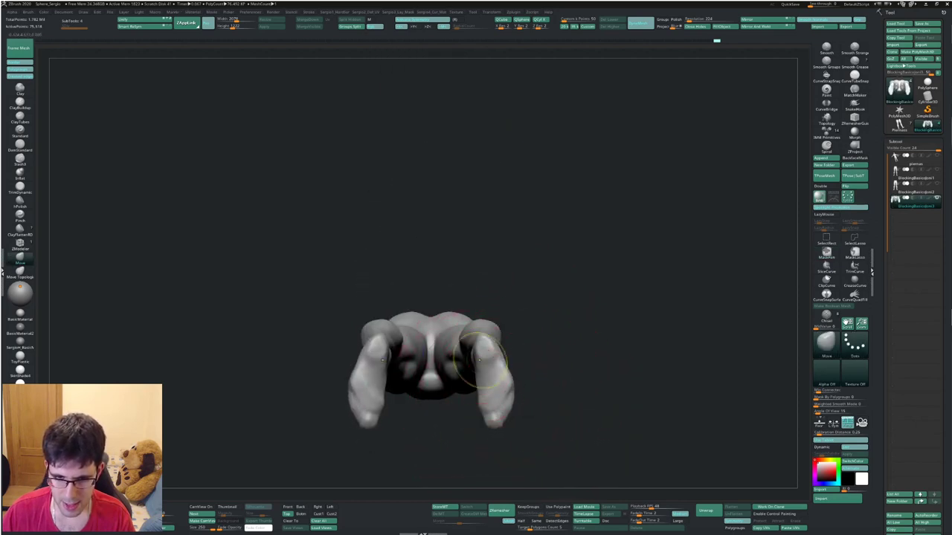
ctrl+right_drag(510, 376, 514, 361)
drag(475, 364, 472, 349)
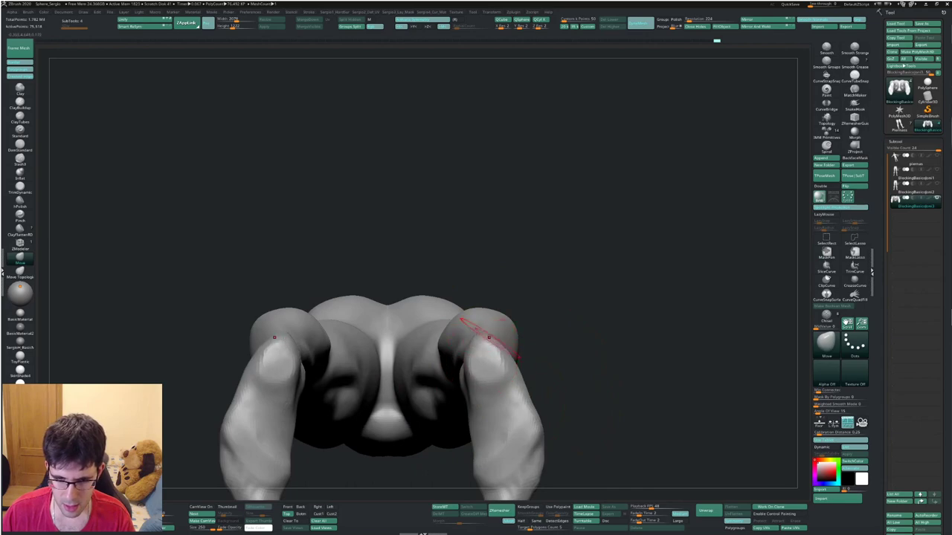
mouse_move(488, 337)
right_down()
mouse_move(520, 401)
mouse_move(495, 295)
right_up()
mouse_move(526, 333)
right_down()
mouse_move(548, 250)
mouse_move(510, 264)
mouse_move(463, 255)
mouse_move(414, 265)
right_up()
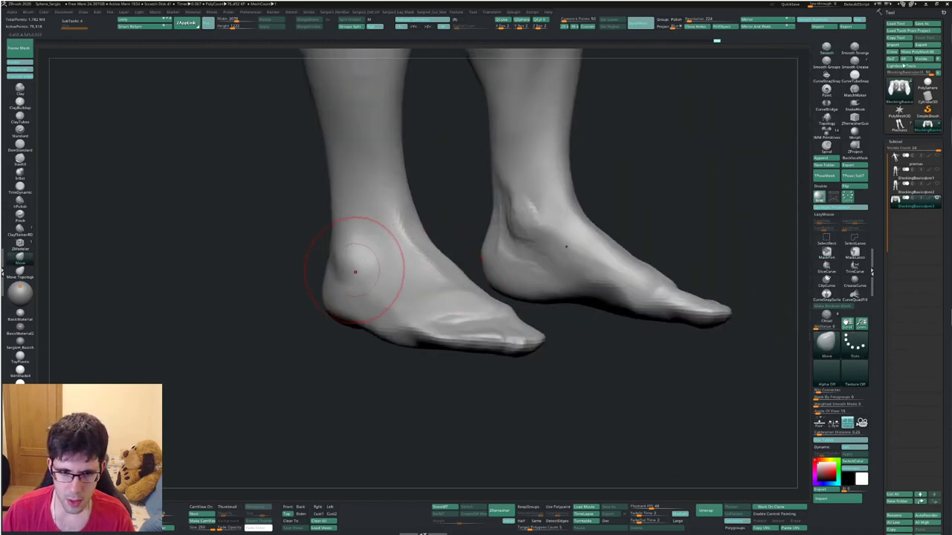
right_drag(350, 260, 360, 260)
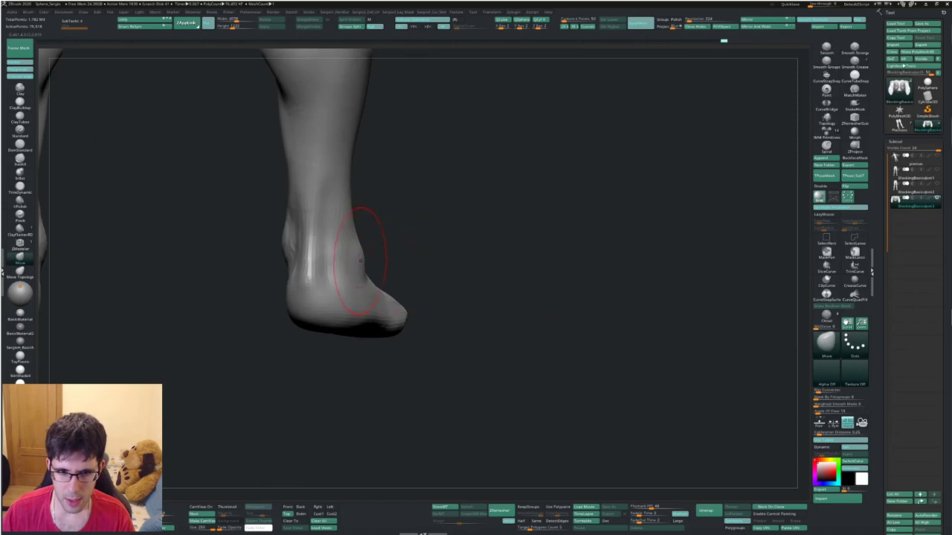
mouse_move(405, 286)
right_down()
mouse_move(361, 218)
mouse_move(401, 320)
mouse_move(389, 299)
mouse_move(432, 304)
mouse_move(404, 250)
mouse_move(432, 253)
mouse_move(442, 290)
mouse_move(435, 250)
mouse_move(495, 254)
mouse_move(438, 312)
mouse_move(414, 270)
right_up()
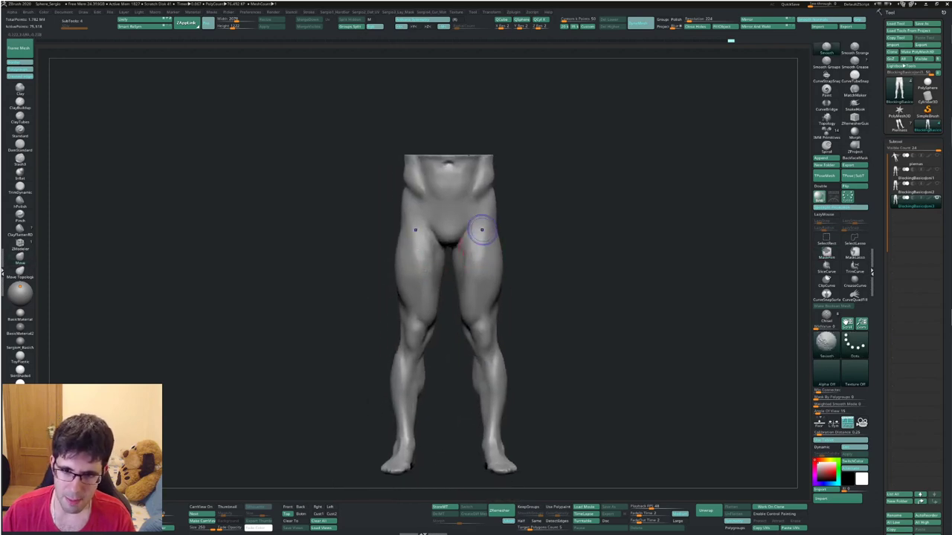
Deepen the back-of-thigh crease with DamStandard from the back view.
mouse_move(459, 243)
right_down()
mouse_move(565, 262)
mouse_move(457, 273)
right_up()
key(b)
key(d)
key(s)
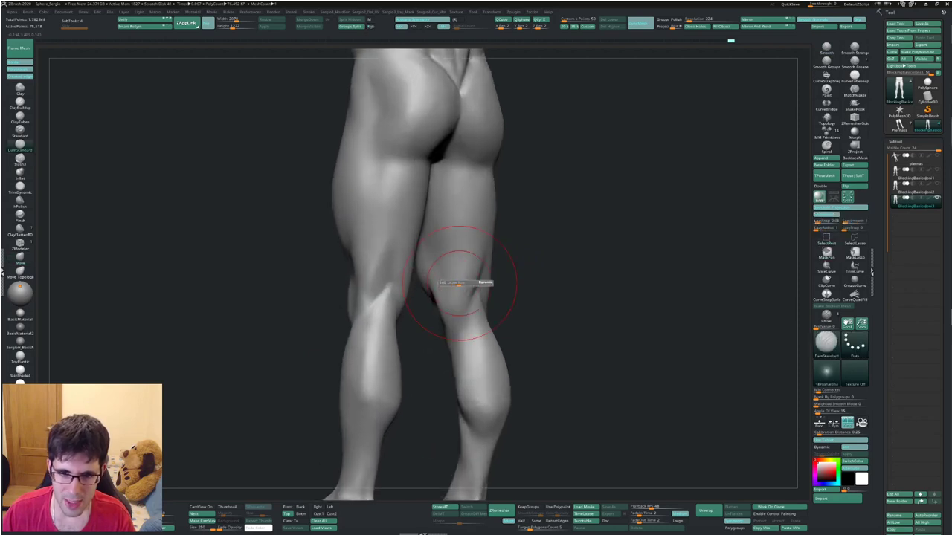
mouse_move(453, 175)
shift+right_down()
mouse_move(460, 259)
mouse_move(431, 249)
shift+right_up()
drag(423, 158, 417, 198)
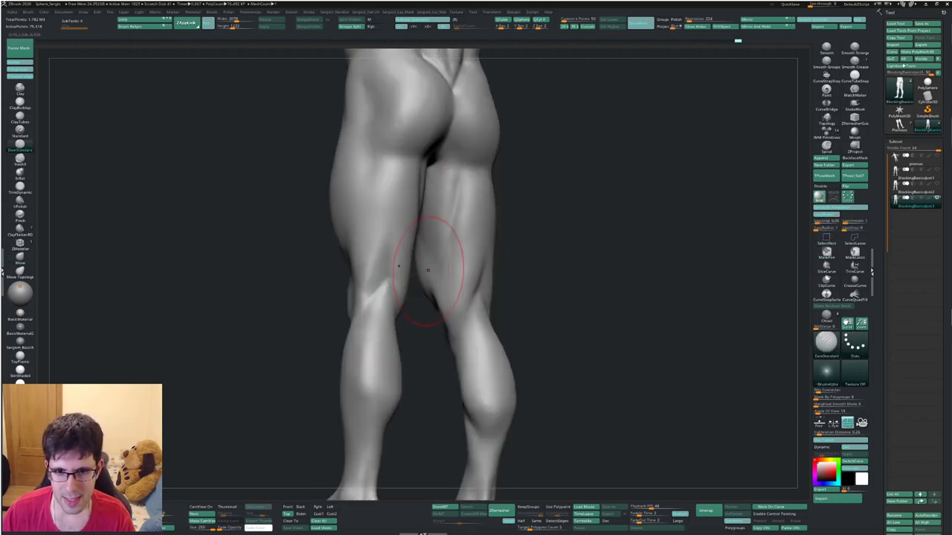
Add a little clay volume to the back of the thigh.
right_drag(454, 231, 467, 222)
key(b)
key(c)
key(l)
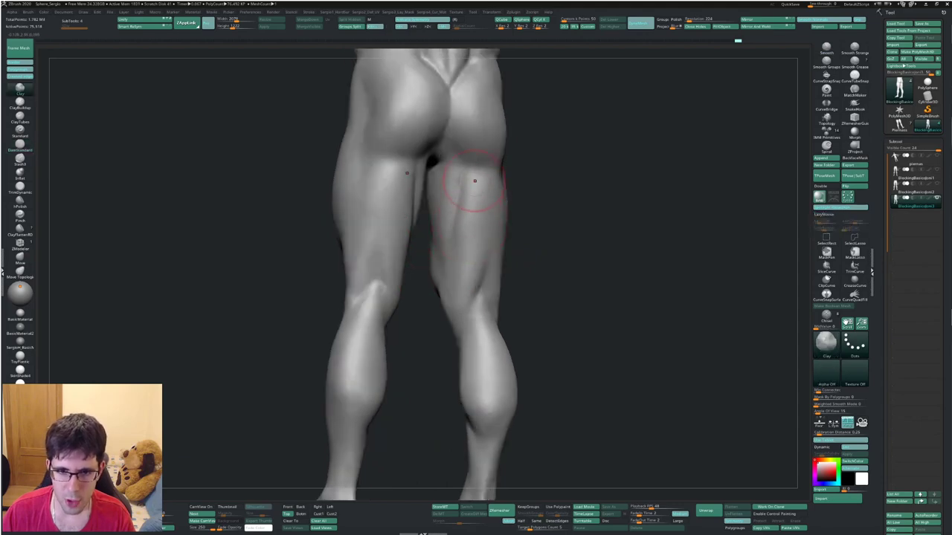
drag(474, 180, 472, 185)
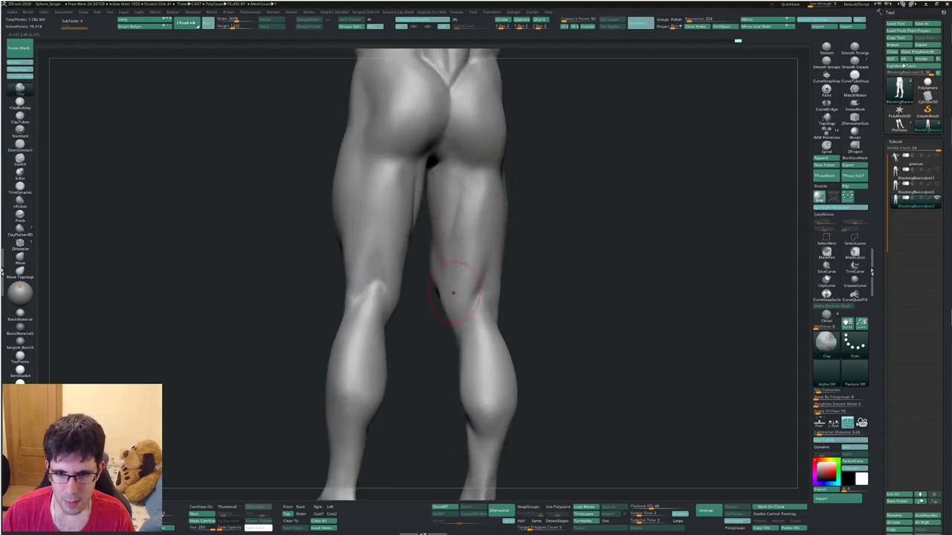
Smooth the back of the thigh and review the full figure from back and oblique views.
key(shift)
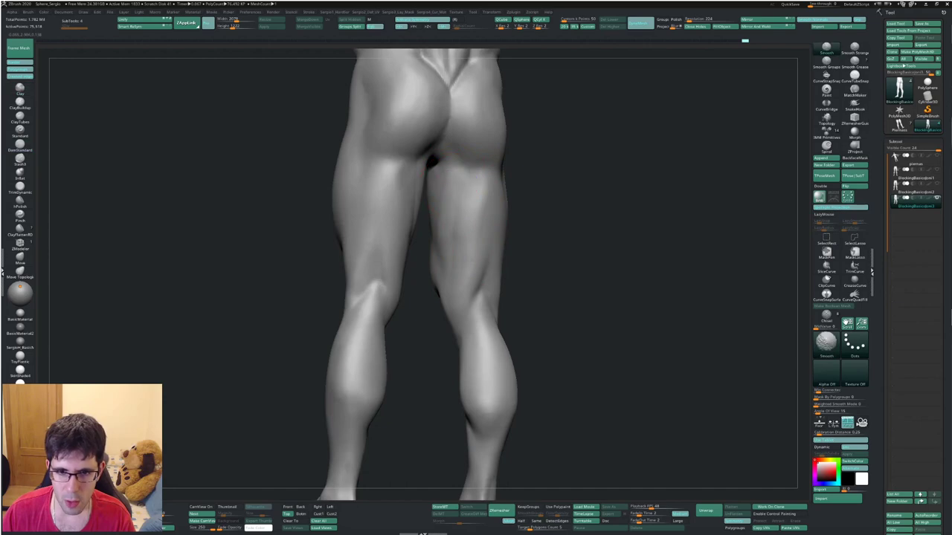
mouse_move(438, 297)
shift+right_down()
mouse_move(456, 300)
mouse_move(479, 276)
shift+right_up()
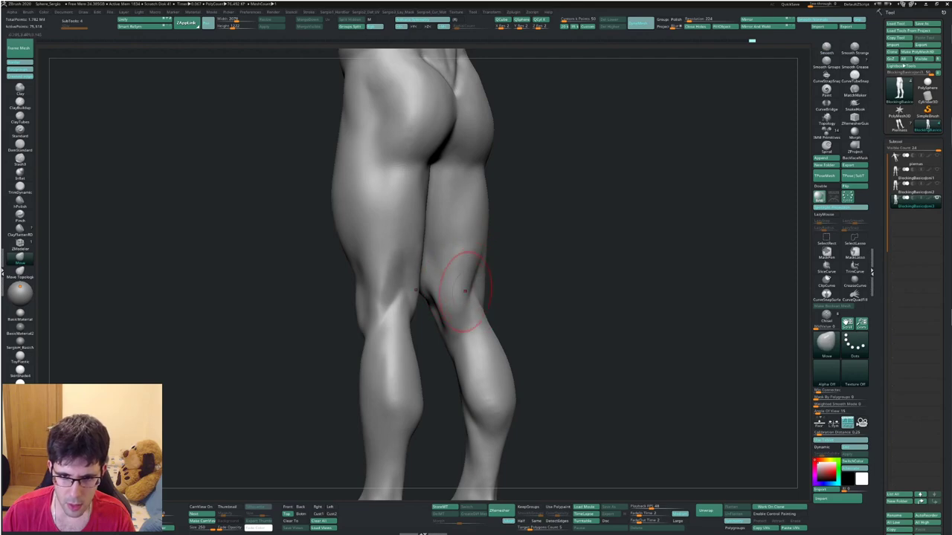
shift+right_drag(465, 290, 448, 281)
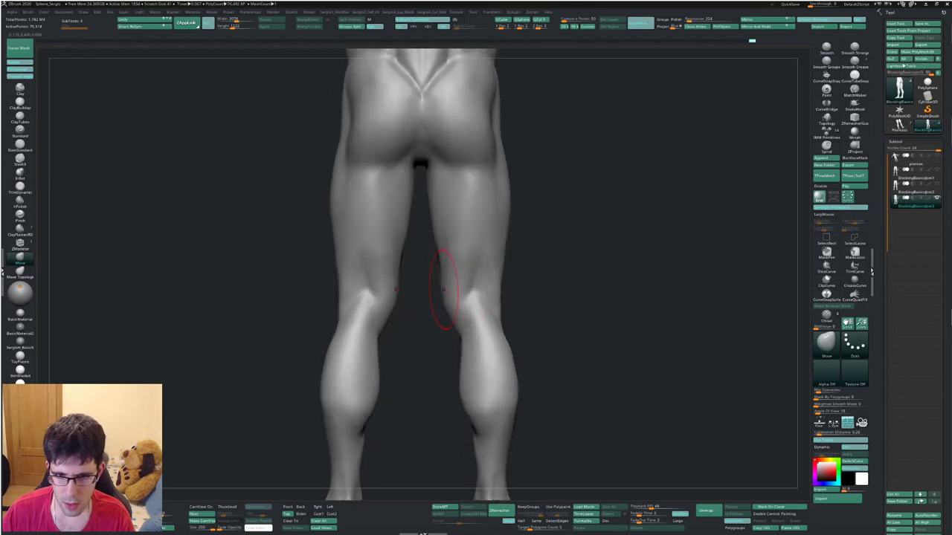
key(f)
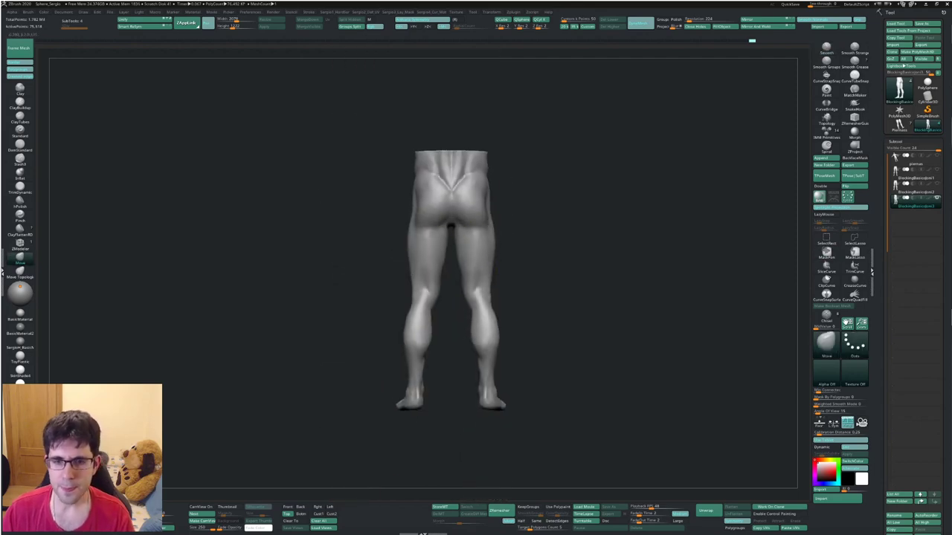
mouse_move(468, 191)
right_down()
mouse_move(513, 195)
mouse_move(476, 223)
mouse_move(456, 331)
right_up()
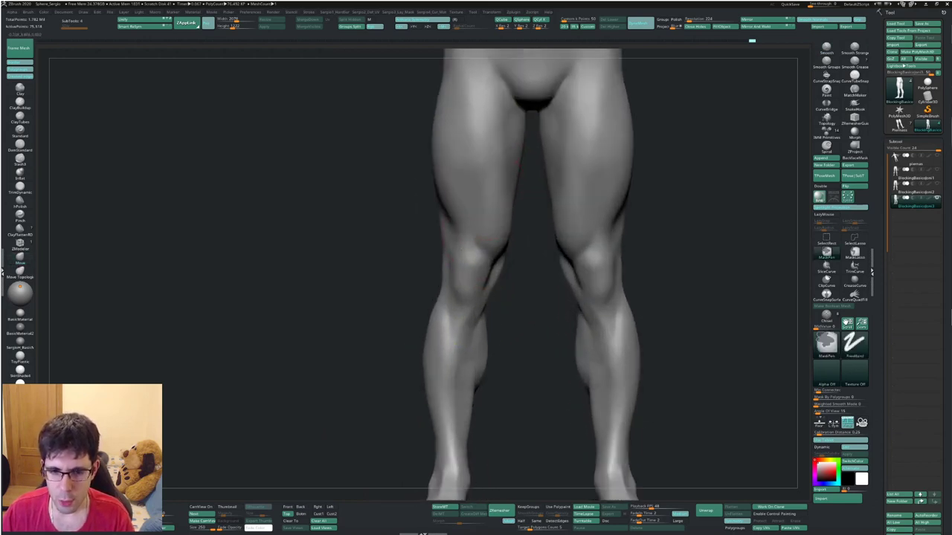
alt+right_drag(436, 298, 437, 214)
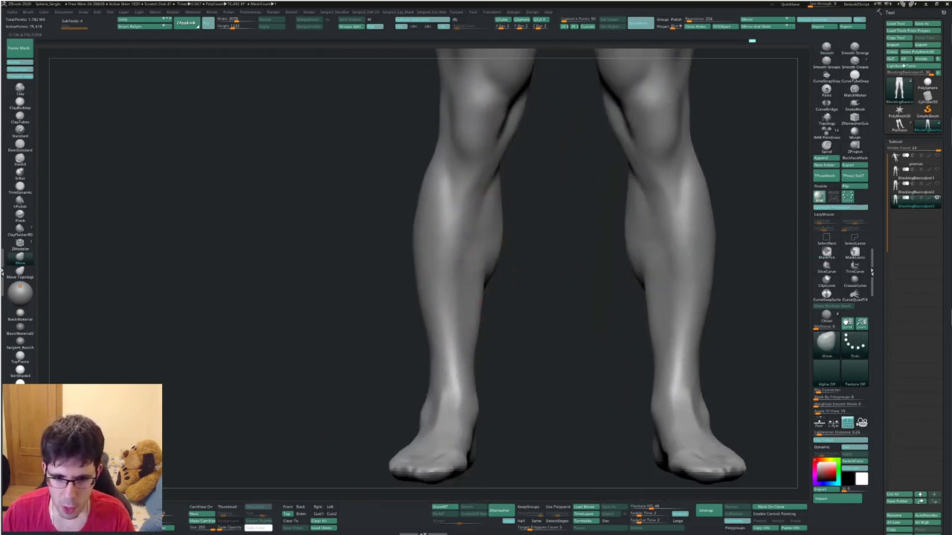
mouse_move(442, 394)
right_down()
mouse_move(490, 387)
mouse_move(461, 327)
right_up()
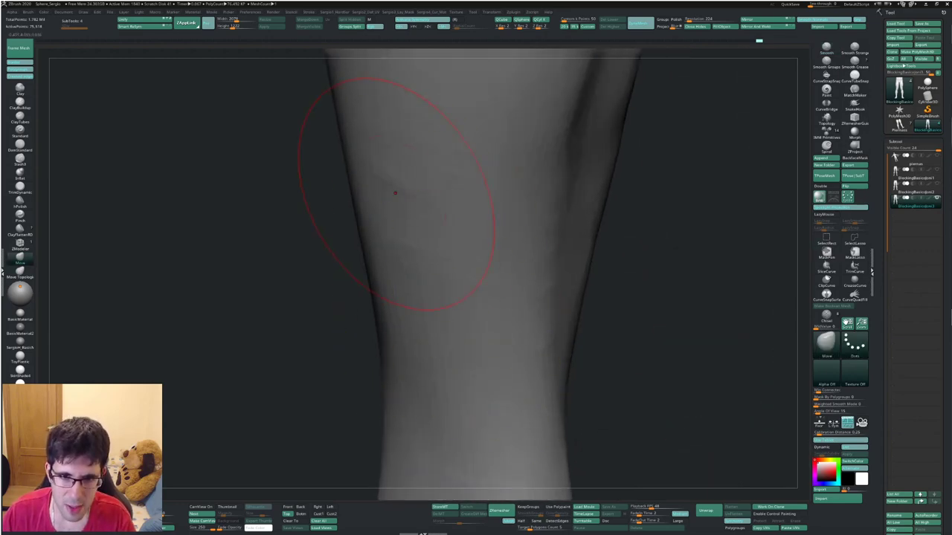
mouse_move(450, 165)
right_down()
mouse_move(436, 272)
mouse_move(408, 272)
right_up()
key(shift+f)
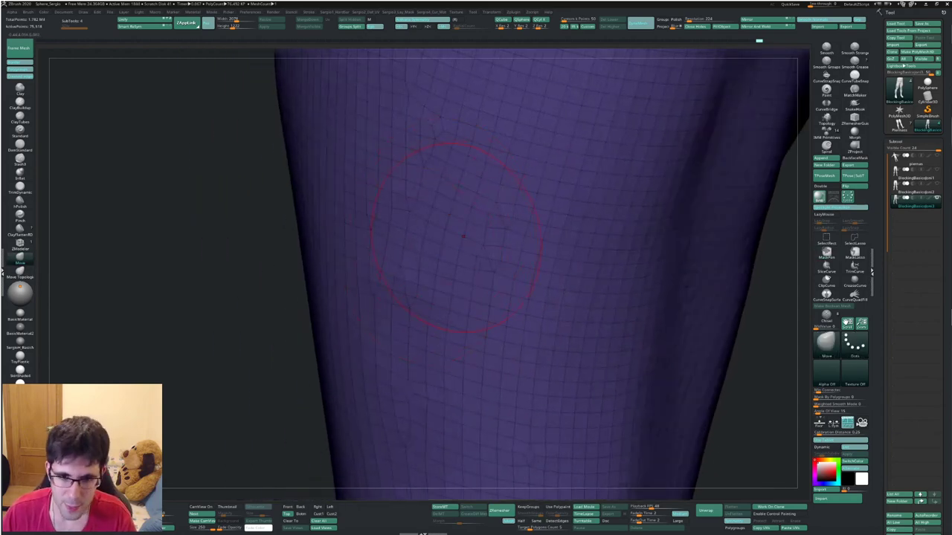
key(s)
drag(457, 265, 435, 276)
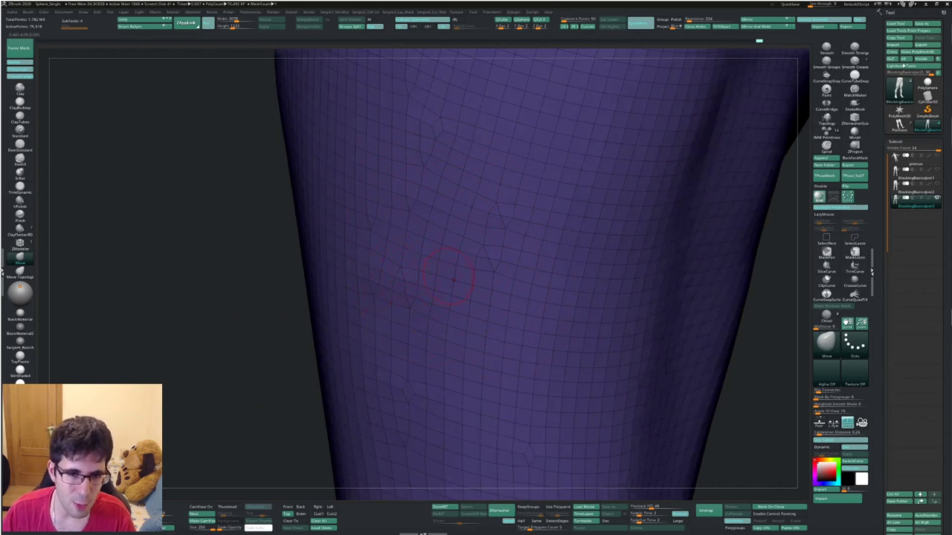
key(shift+f)
mouse_move(478, 244)
right_down()
mouse_move(478, 216)
mouse_move(493, 272)
mouse_move(496, 246)
mouse_move(431, 314)
mouse_move(416, 283)
right_up()
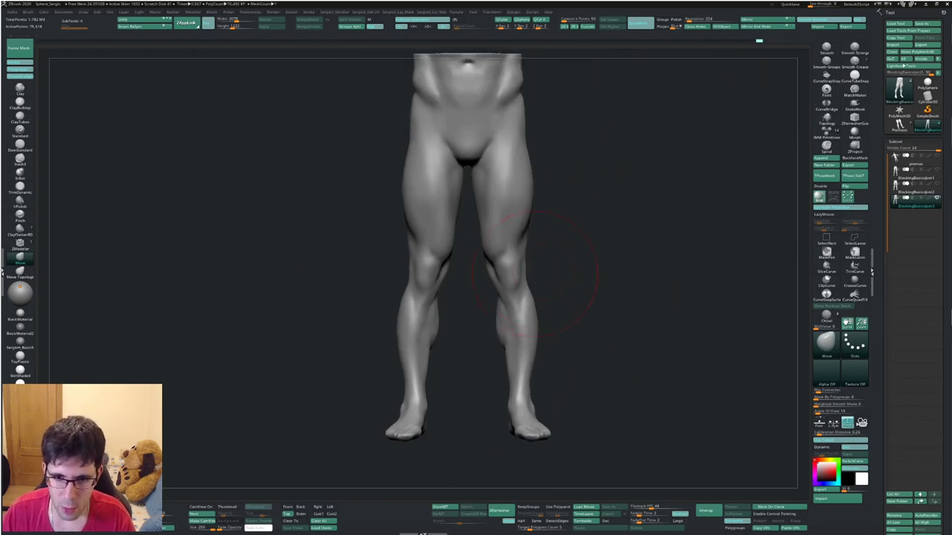
Pull the outer calves slightly inward, then duplicate the legs as a new subtool.
drag(541, 323, 535, 334)
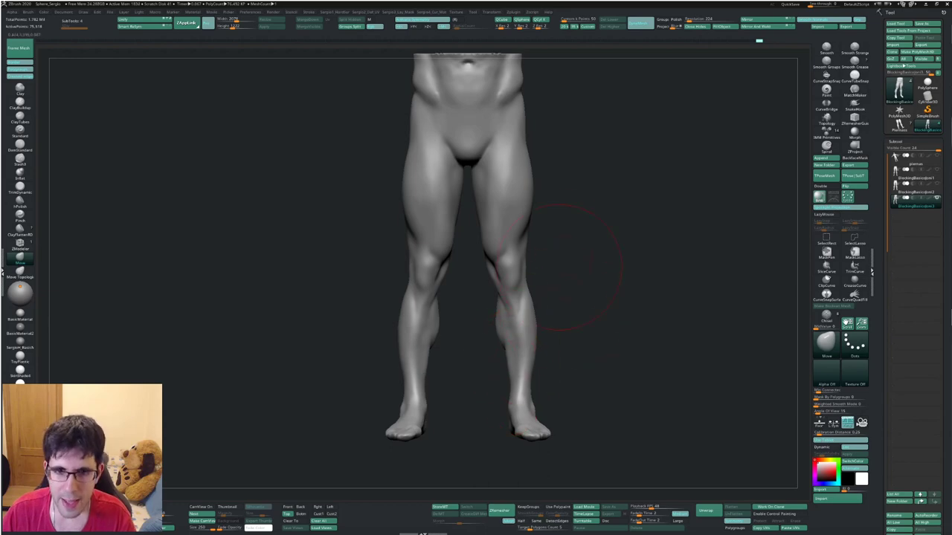
alt+drag(561, 266, 568, 247)
key(ctrl+shift+d)
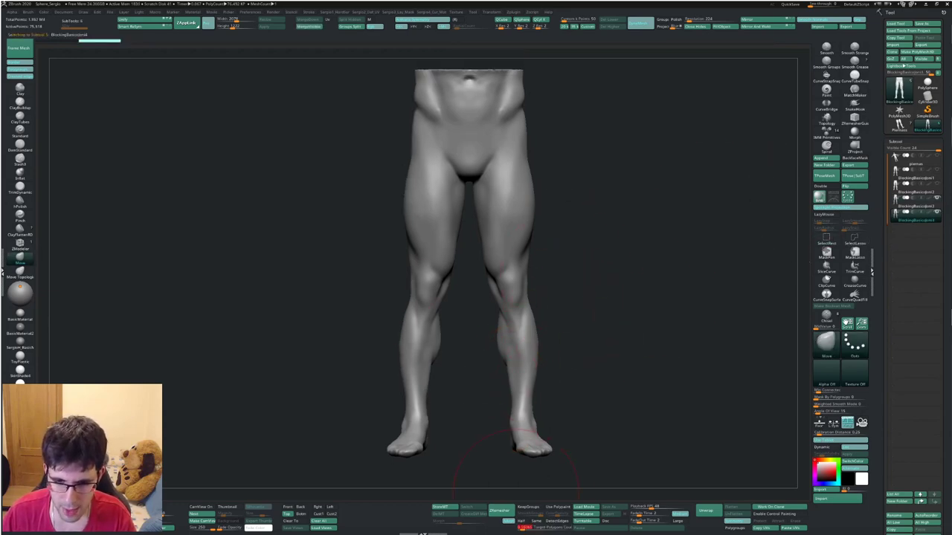
Subdivide the low-poly legs copy with Ctrl+D to smooth it.
mouse_move(516, 461)
mouse_down()
mouse_move(476, 160)
mouse_move(546, 245)
mouse_move(547, 173)
mouse_up()
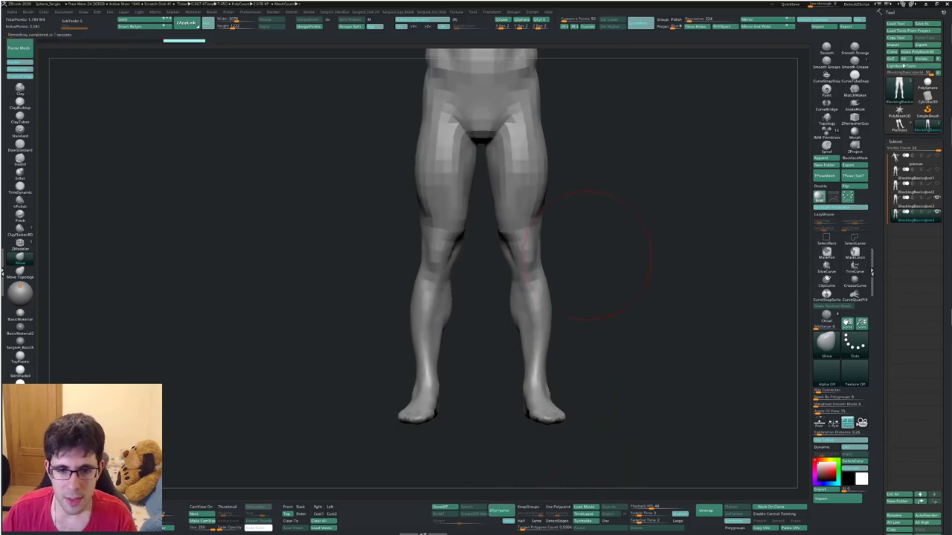
alt+drag(605, 274, 613, 292)
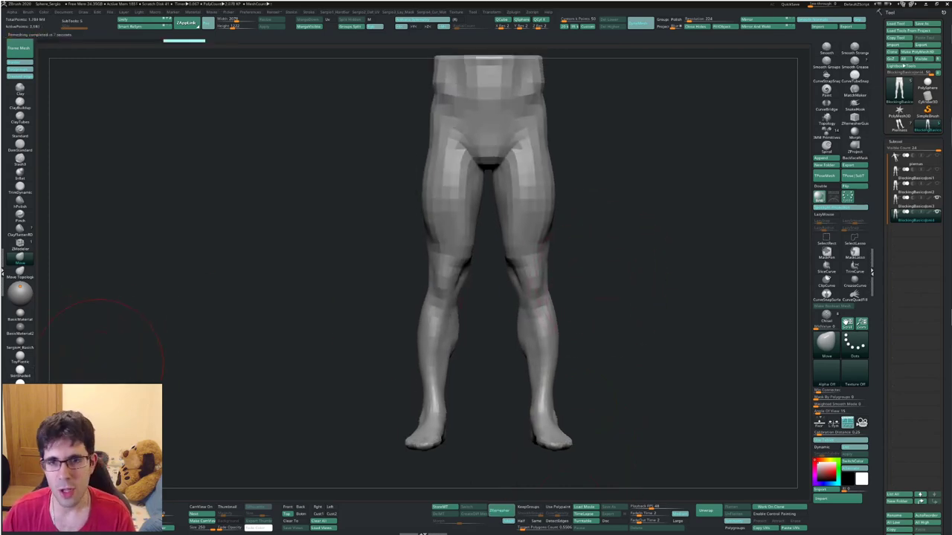
key(ctrl+d)
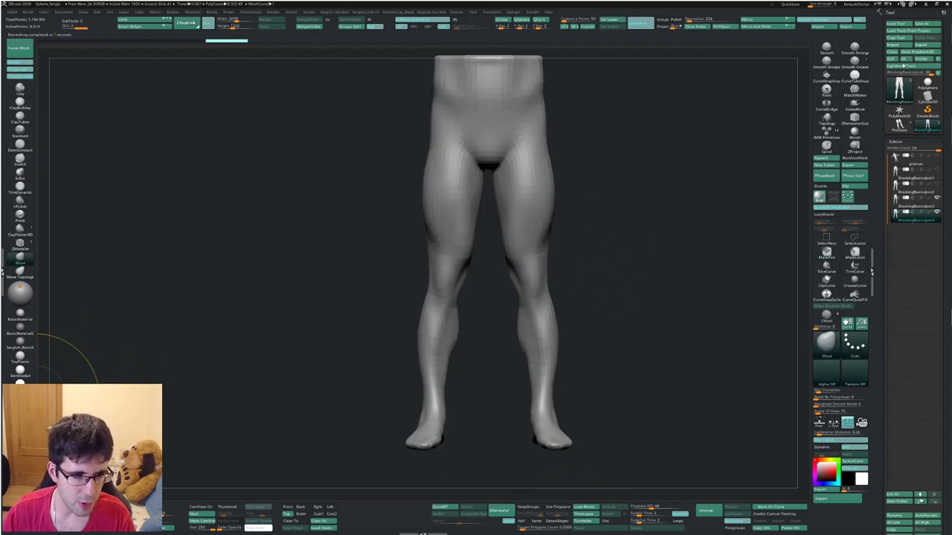
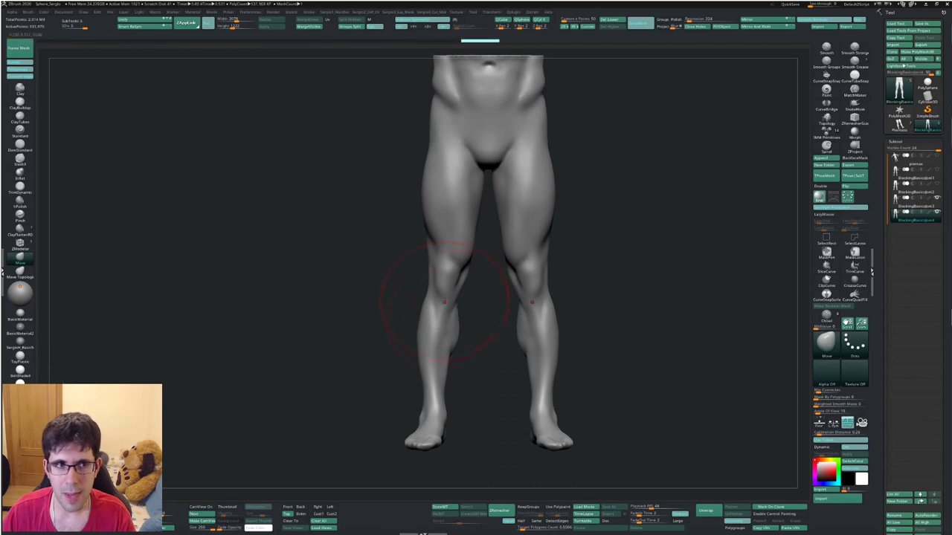
Check the lower-leg wireframe with Polyframe, then pull the calf shape upward.
alt+drag(446, 297, 446, 253)
scroll(460, 320, up, 5)
key(s)
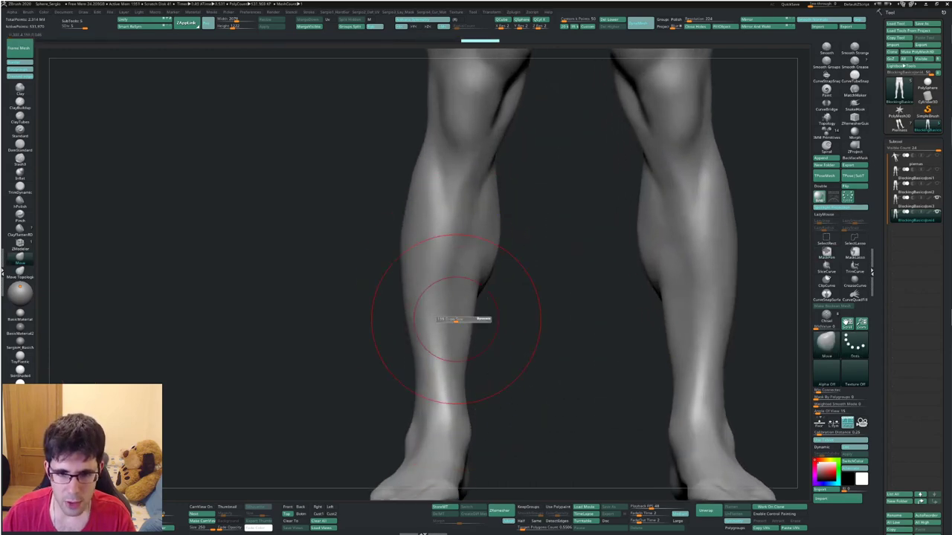
scroll(455, 321, up, 5)
key(shift+f)
scroll(430, 325, up, 3)
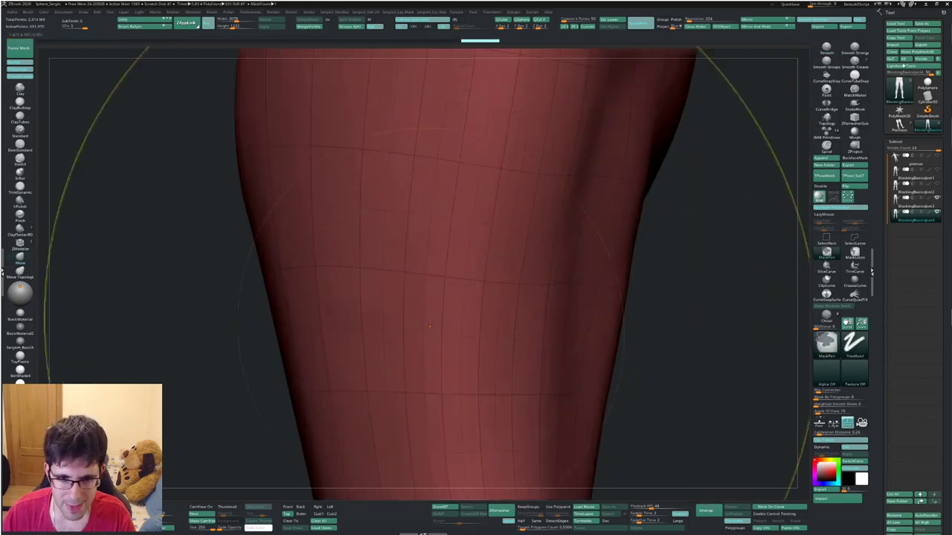
key(shift+f)
key(shift+f)
key(shift+f)
scroll(420, 319, down, 3)
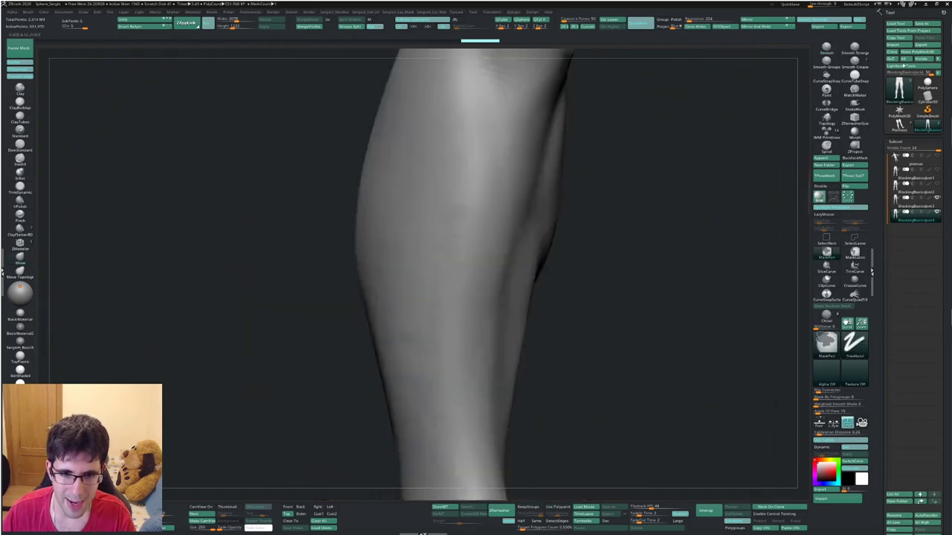
scroll(436, 308, down, 2)
drag(450, 255, 457, 222)
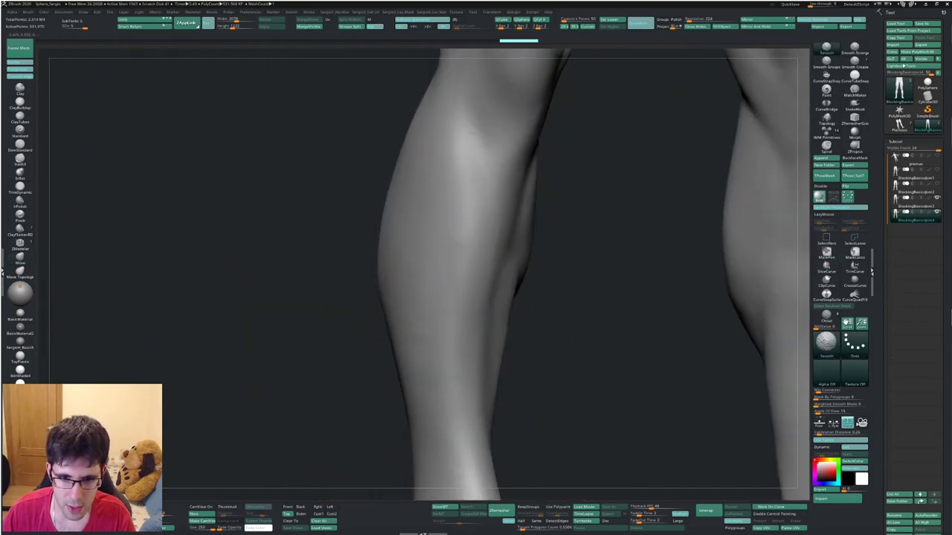
Step through Undo History to review the smoothed legs, thighs and hips from front and back.
key(ctrl+shift+z)
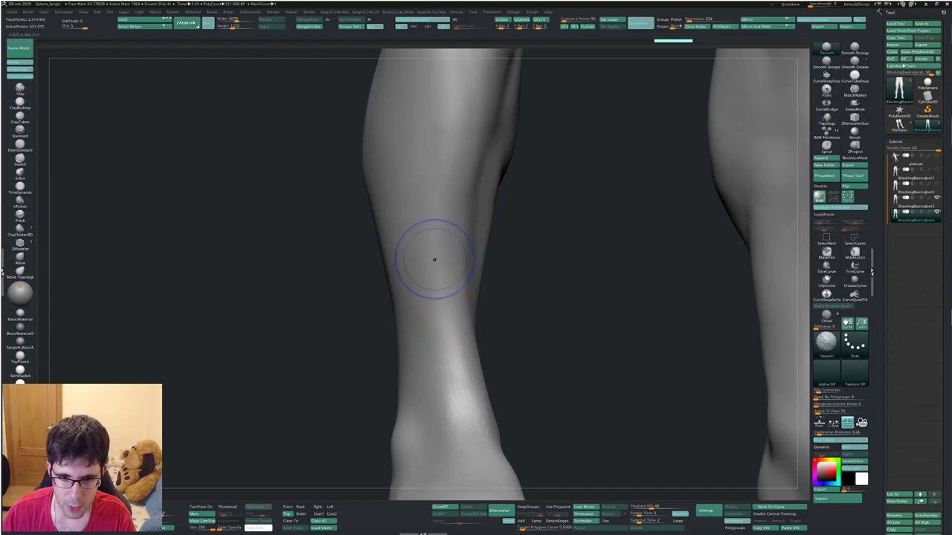
key(ctrl+shift+z)
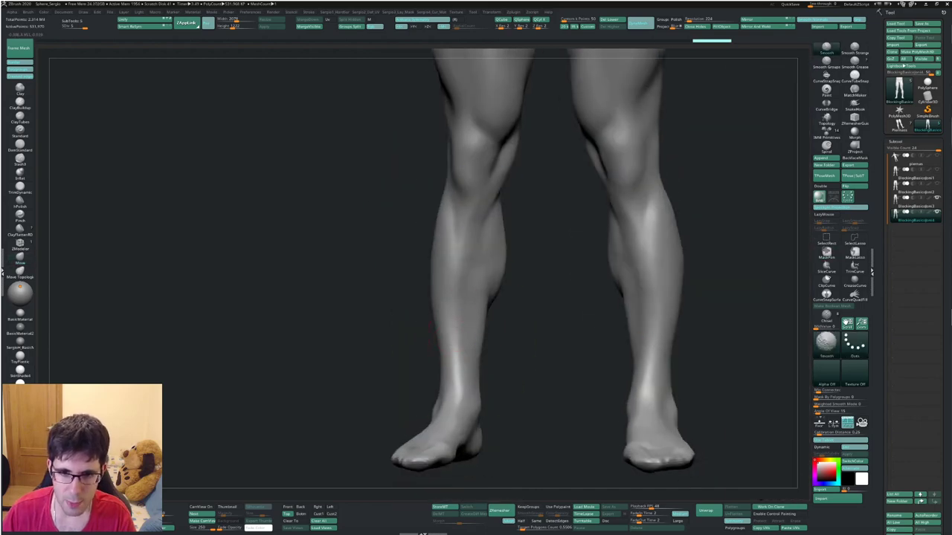
key(ctrl+shift+z)
key(ctrl+z)
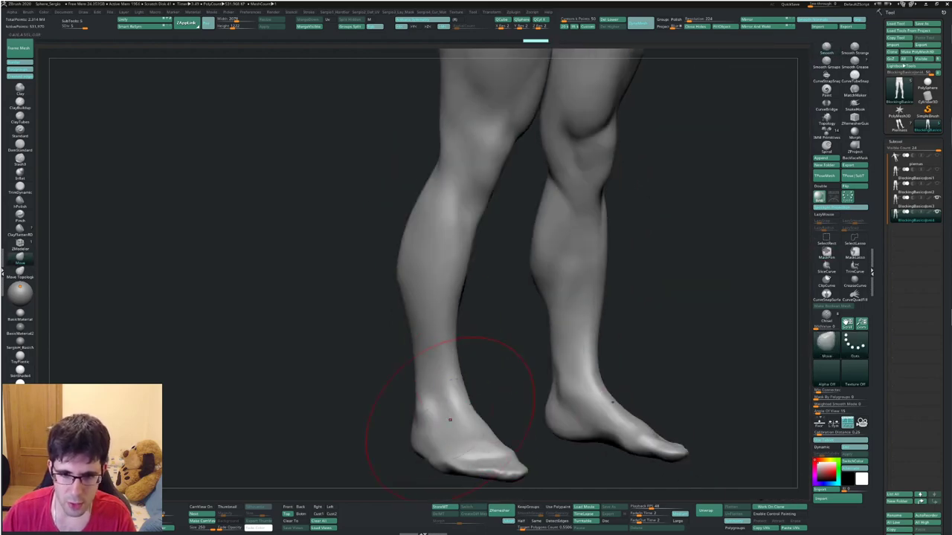
key(ctrl+z)
key(ctrl+shift+z)
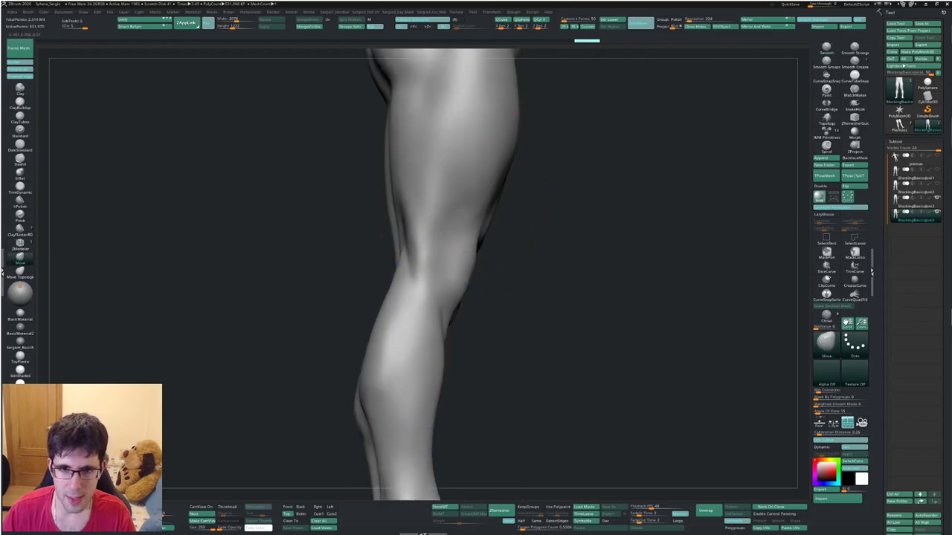
key(ctrl+shift+z)
key(ctrl+shift+z)
key(ctrl+shift+z)
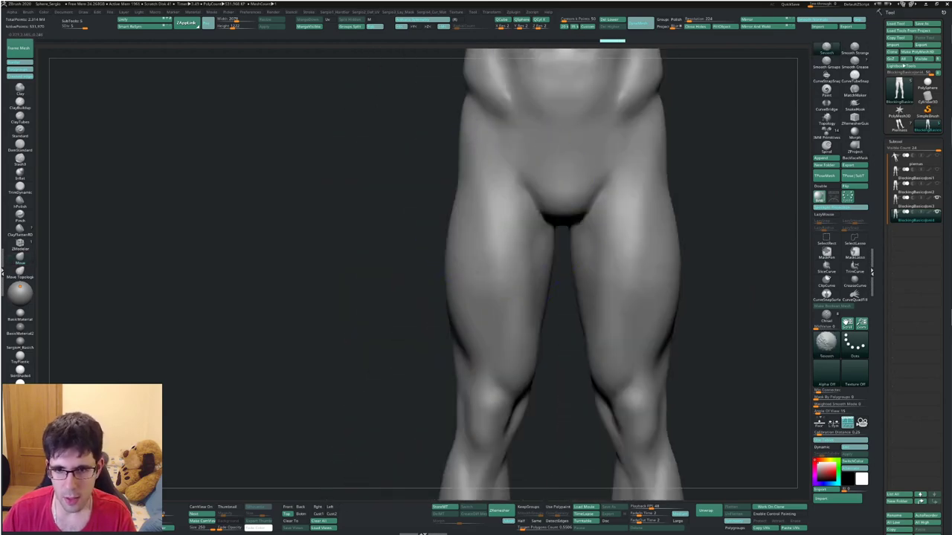
key(ctrl+shift+z)
key(ctrl+shift+z)
key(ctrl+shift+z)
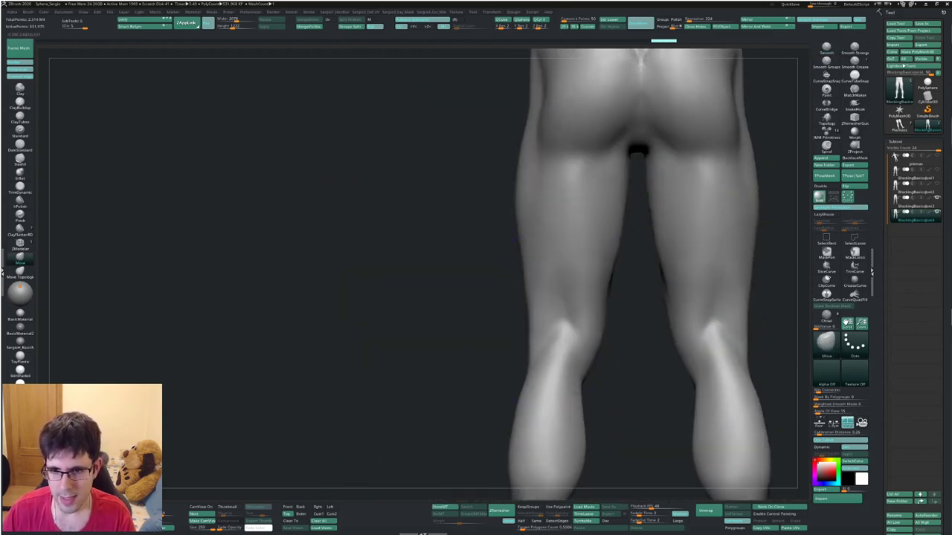
key(ctrl+shift+z)
key(ctrl+shift+z)
key(ctrl+shift+z)
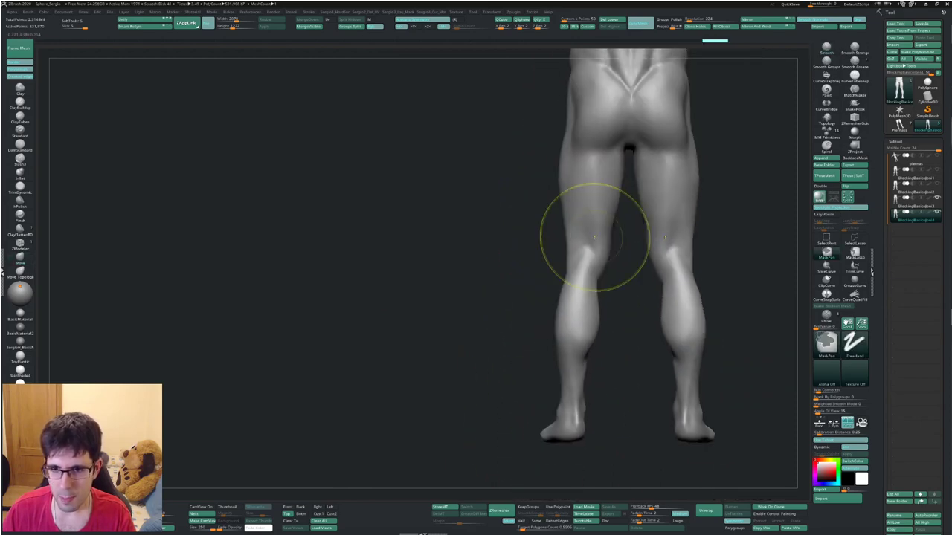
key(ctrl+shift+z)
key(ctrl+shift+z)
key(ctrl+shift+z)
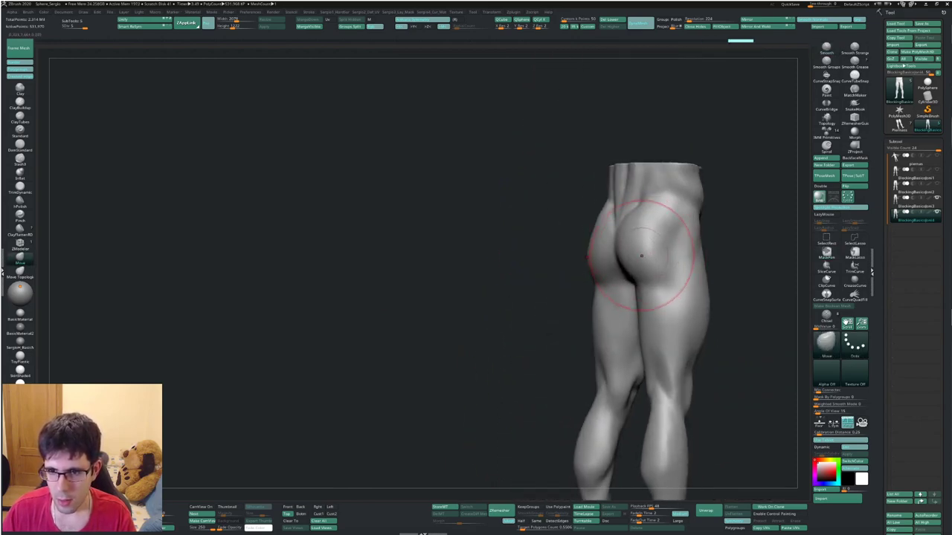
Shrink the brush and keep stepping the history between earlier hip and front-leg states.
key(s)
drag(614, 265, 610, 267)
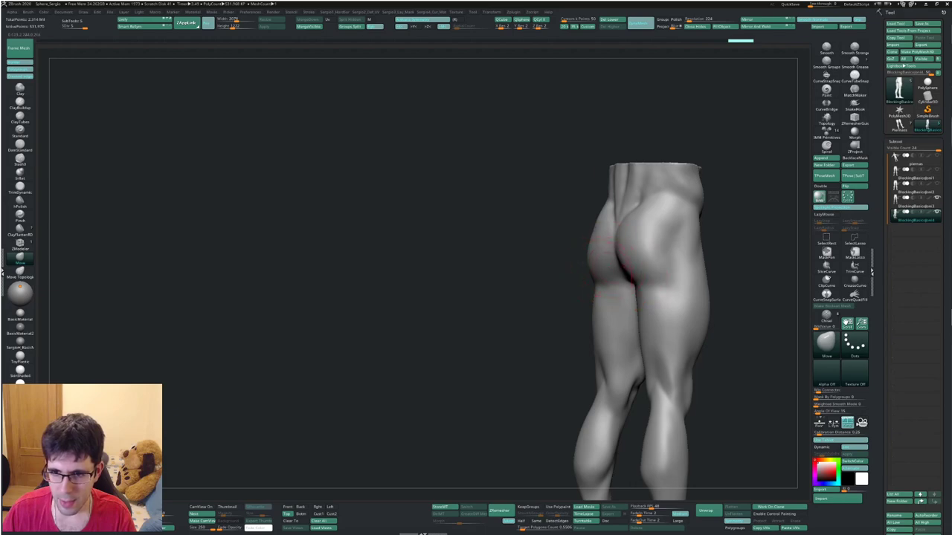
key(ctrl+shift+z)
key(ctrl+z)
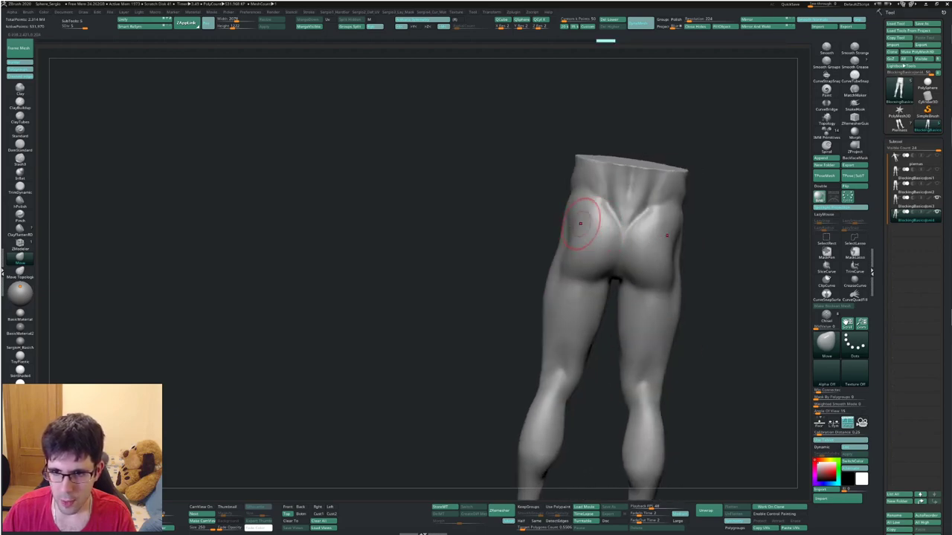
key(ctrl+shift+z)
key(ctrl+shift+z)
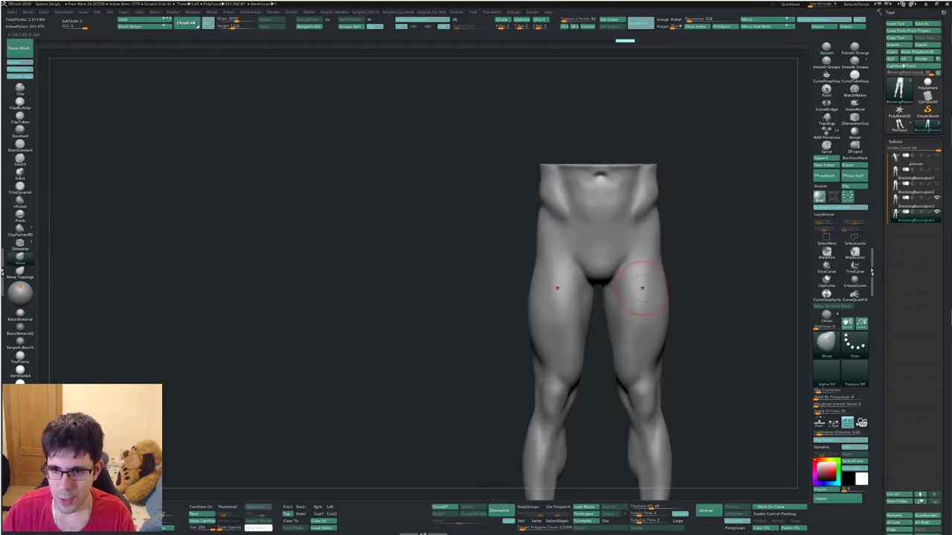
key(ctrl+shift+z)
key(ctrl+shift+z)
key(ctrl+shift+z)
key(ctrl+shift+z)
key(ctrl+shift+z)
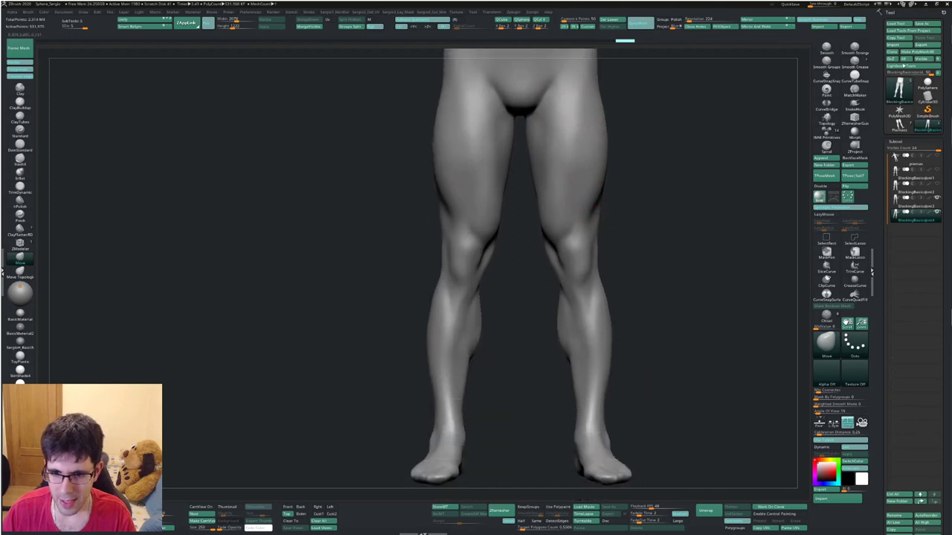
key(s)
key(ctrl+shift+z)
key(ctrl+shift+z)
key(ctrl+shift+z)
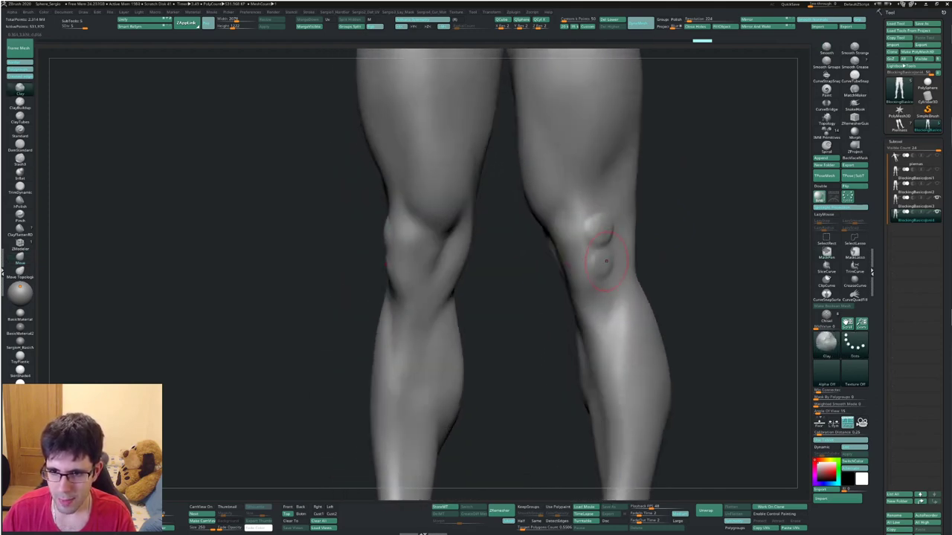
Revert to an earlier sculpt state and carve hollows below both kneecaps.
key(ctrl+shift+z)
key(ctrl+shift+z)
key(s)
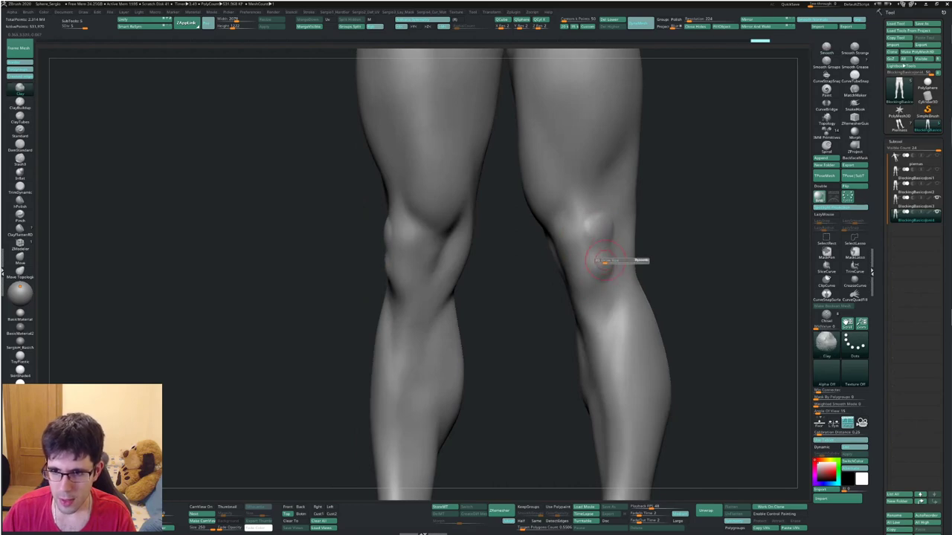
key(ctrl+shift+z)
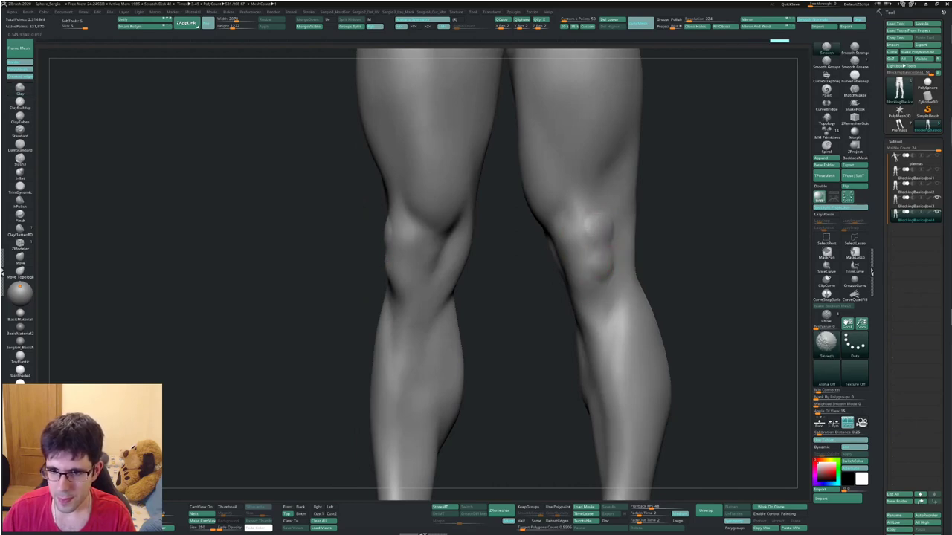
key(ctrl+z)
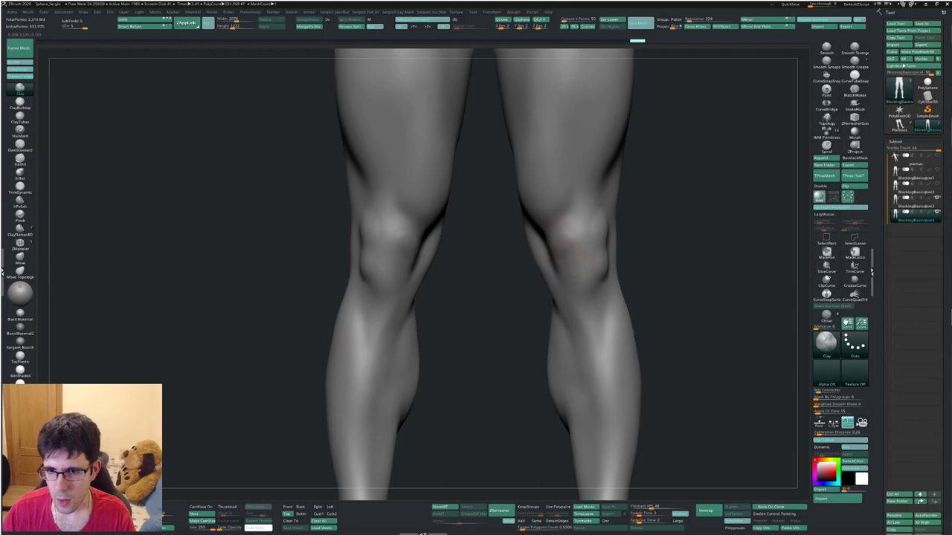
drag(586, 250, 583, 266)
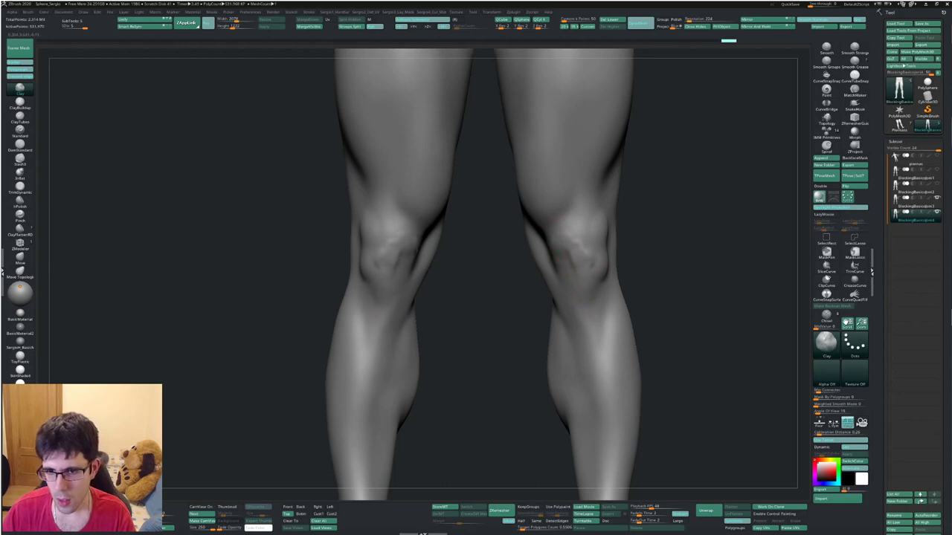
key(shift)
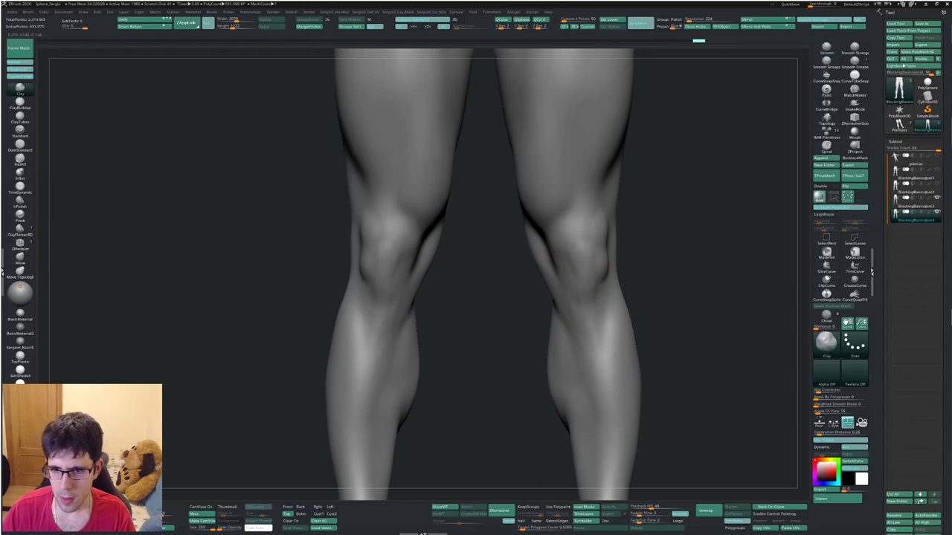
Push the kneecap bulge out from the side and Shift-smooth the right knee from the front.
right_drag(591, 297, 582, 289)
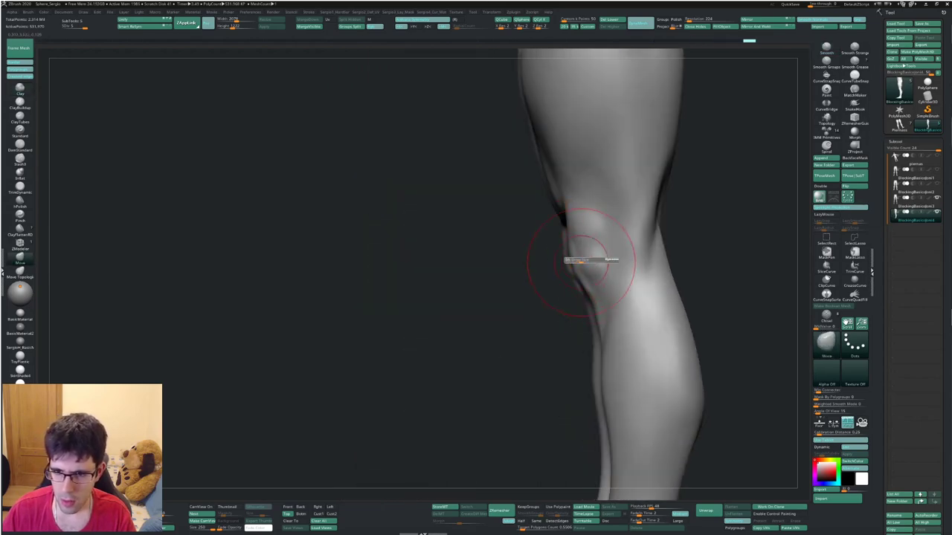
mouse_move(573, 251)
mouse_down()
mouse_move(587, 257)
mouse_move(590, 292)
mouse_up()
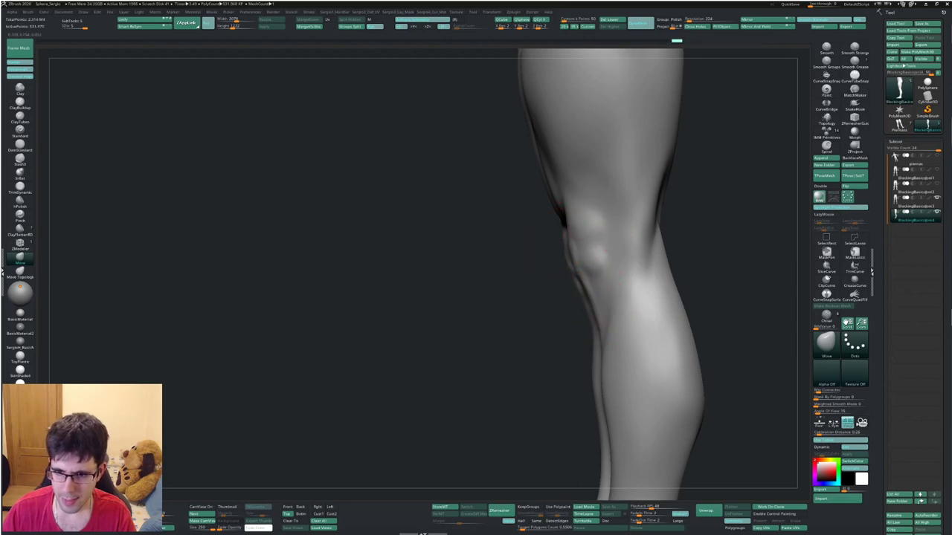
shift+right_drag(605, 315, 583, 285)
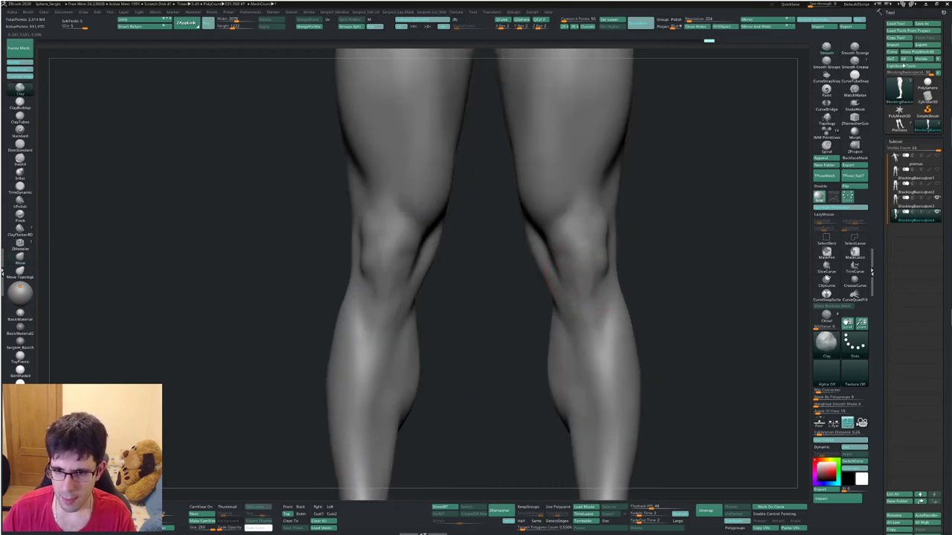
shift+drag(572, 269, 577, 288)
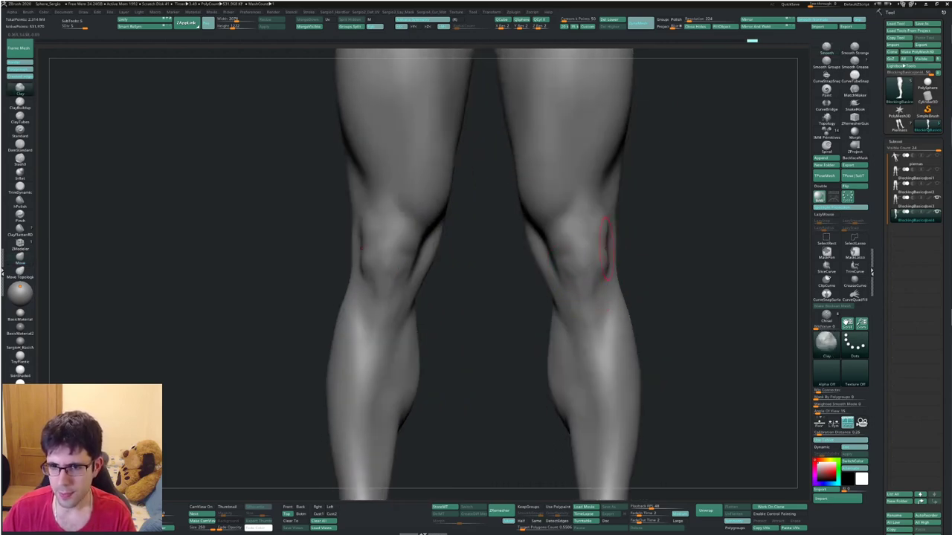
mouse_move(602, 311)
ctrl+right_down()
mouse_move(611, 277)
mouse_move(588, 215)
ctrl+right_up()
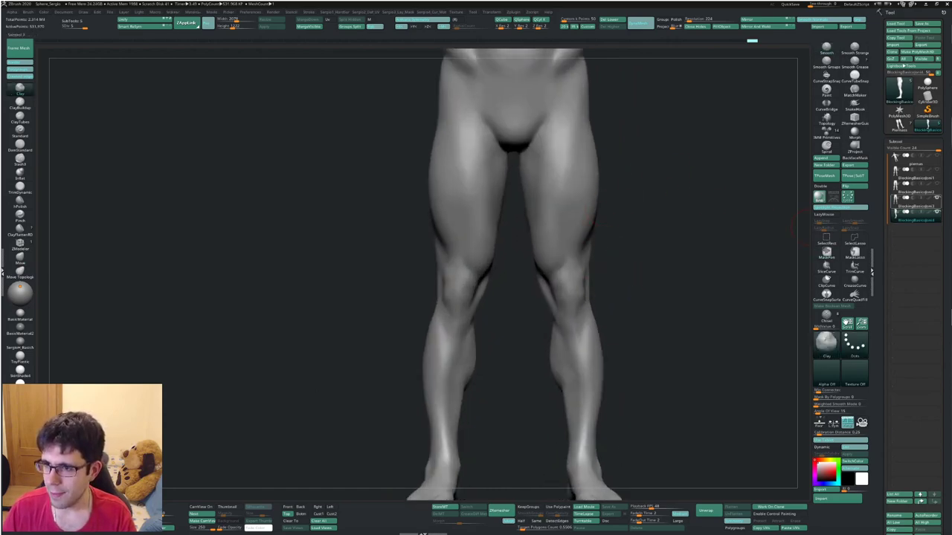
mouse_move(476, 312)
alt+right_down()
mouse_move(535, 246)
mouse_move(536, 216)
mouse_move(565, 224)
alt+right_up()
mouse_move(545, 305)
right_down()
mouse_move(547, 276)
mouse_move(565, 275)
mouse_move(483, 273)
right_up()
Switch between the leg subtools in the Subtool list to choose one to sculpt.
alt+click(547, 276)
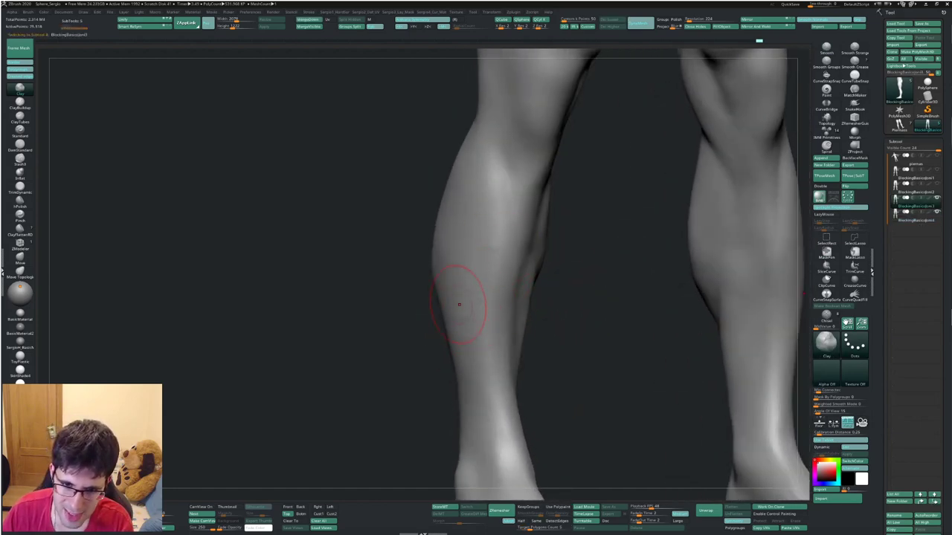
right_drag(458, 305, 471, 329)
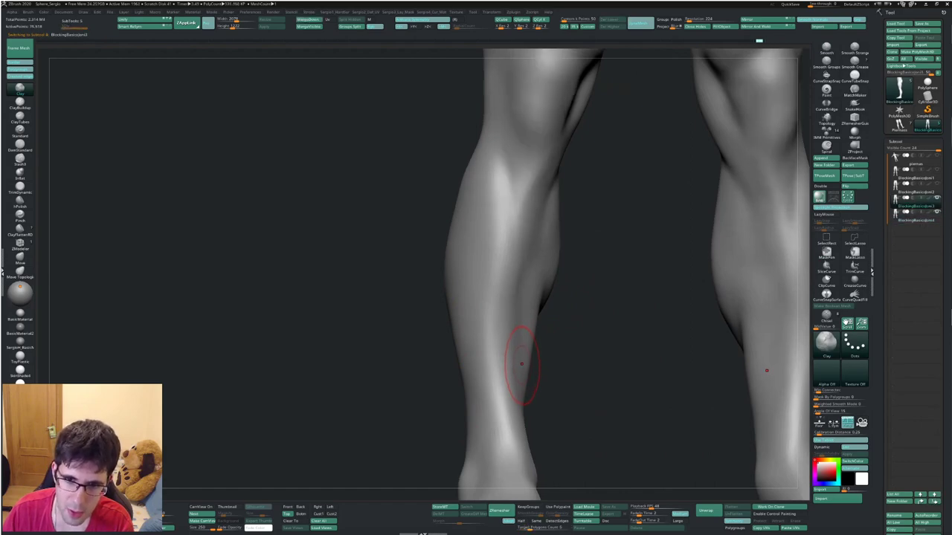
alt+click(574, 277)
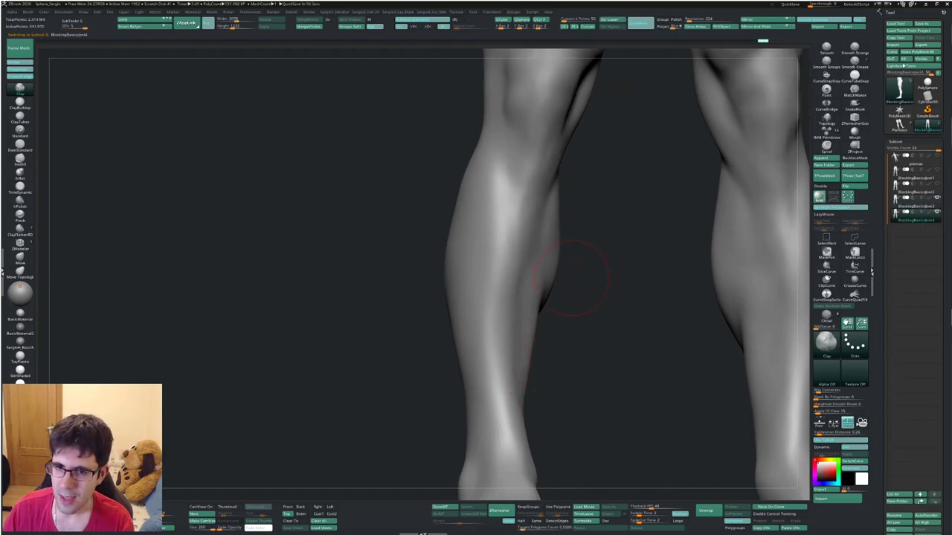
alt+click(794, 264)
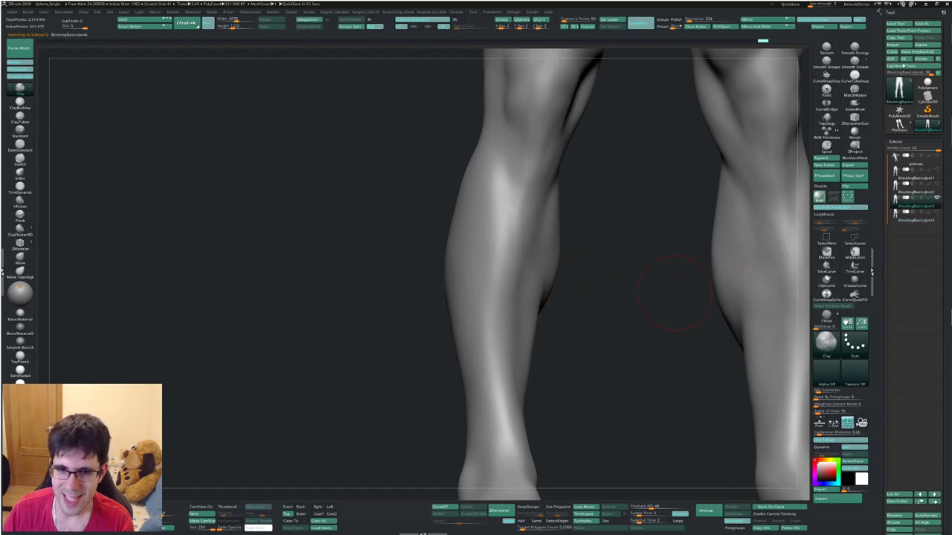
mouse_move(674, 292)
mouse_down()
mouse_move(642, 274)
mouse_move(558, 364)
mouse_up()
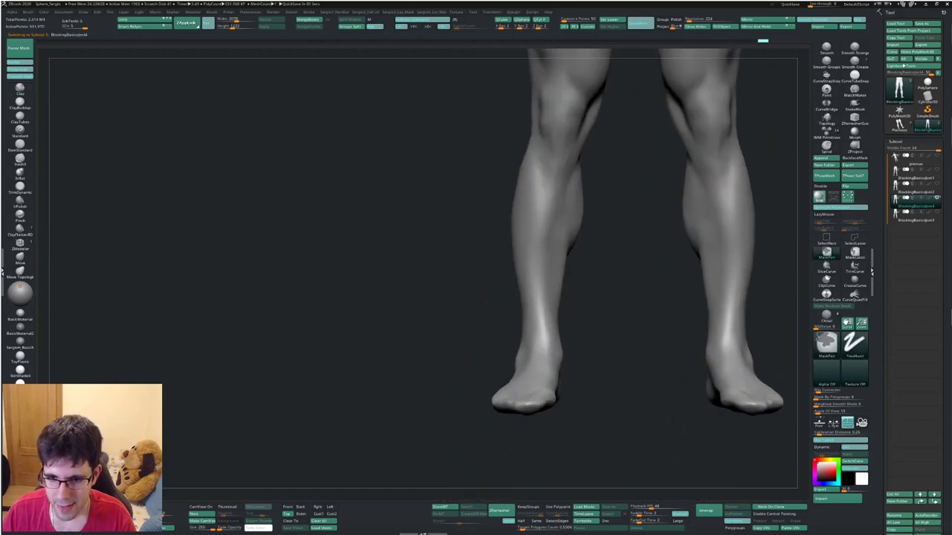
With the Move brush (B-M-V), reshape the heel and foot, then return to front view.
key(b)
key(m)
key(v)
key(x)
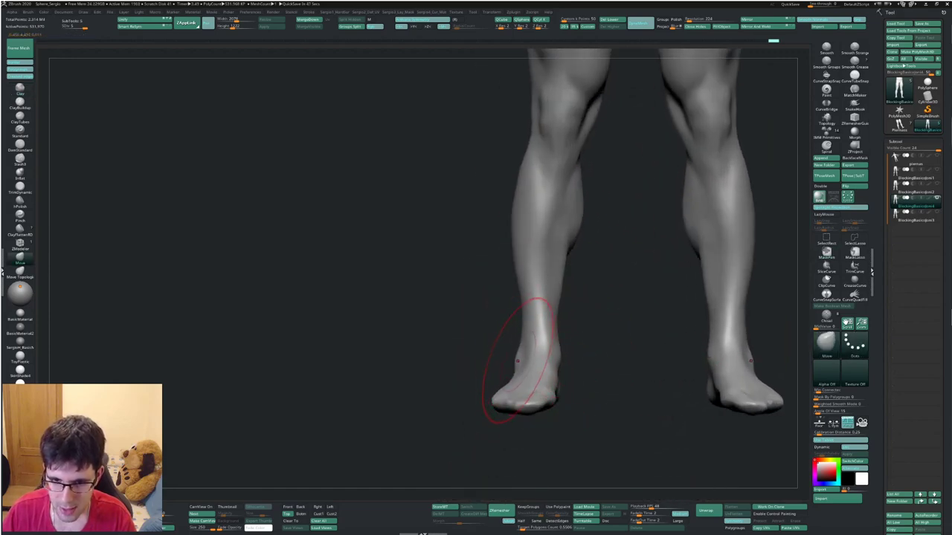
mouse_move(556, 357)
alt+mouse_down()
mouse_move(567, 276)
mouse_move(577, 408)
mouse_move(554, 367)
alt+mouse_up()
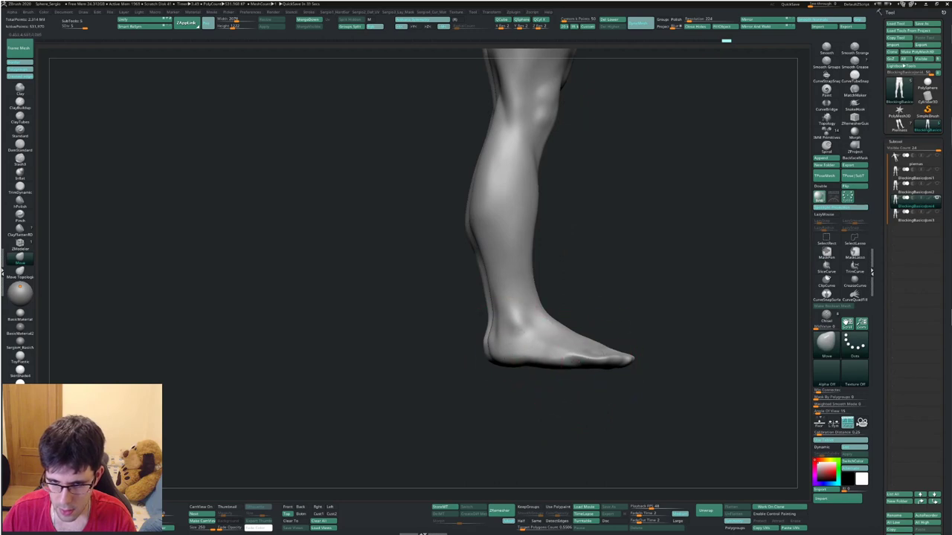
mouse_move(492, 340)
ctrl+right_down()
mouse_move(496, 364)
mouse_move(565, 246)
mouse_move(543, 350)
mouse_move(548, 218)
mouse_move(559, 201)
mouse_move(643, 178)
mouse_move(744, 182)
ctrl+right_up()
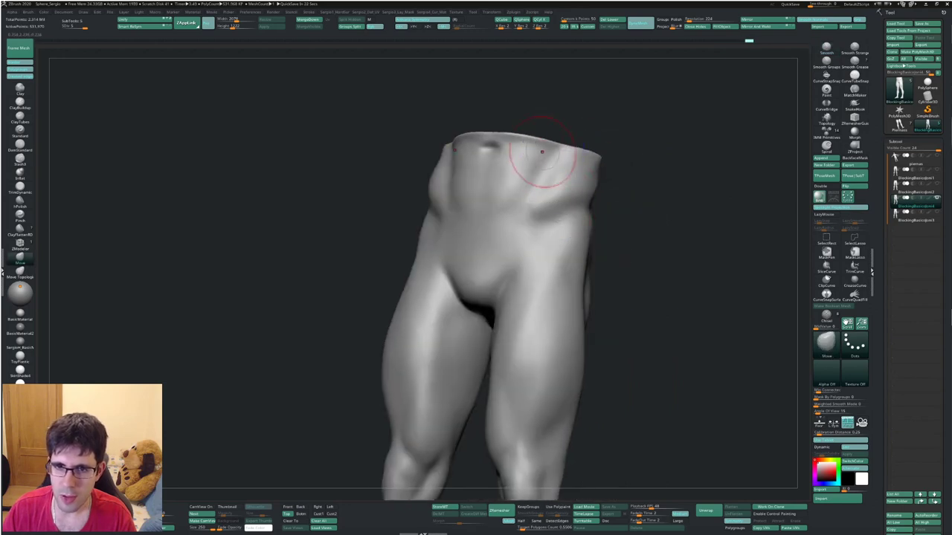
mouse_move(548, 171)
shift+right_down()
mouse_move(547, 261)
mouse_move(699, 171)
shift+right_up()
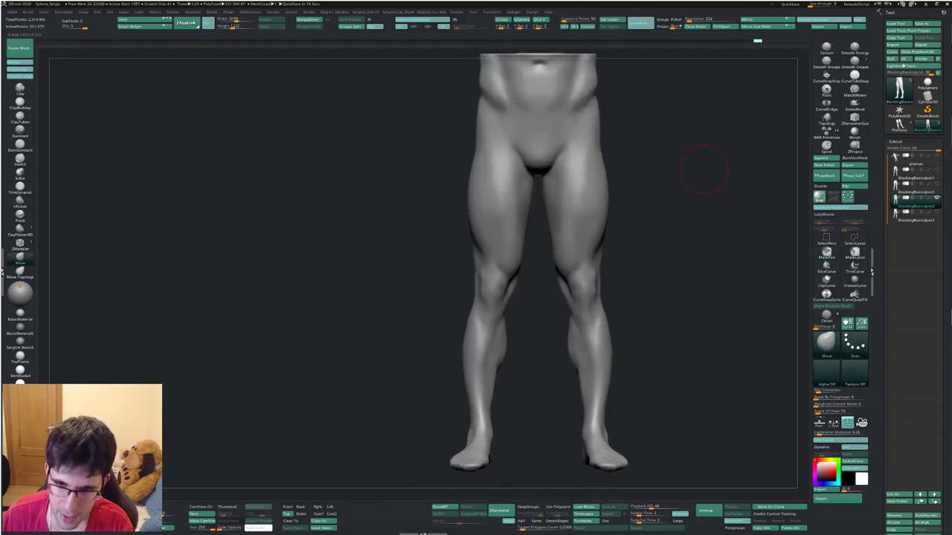
Flip between the smooth and muscular legs subtools with the Up/Down arrows to compare them.
key(Up)
key(Down)
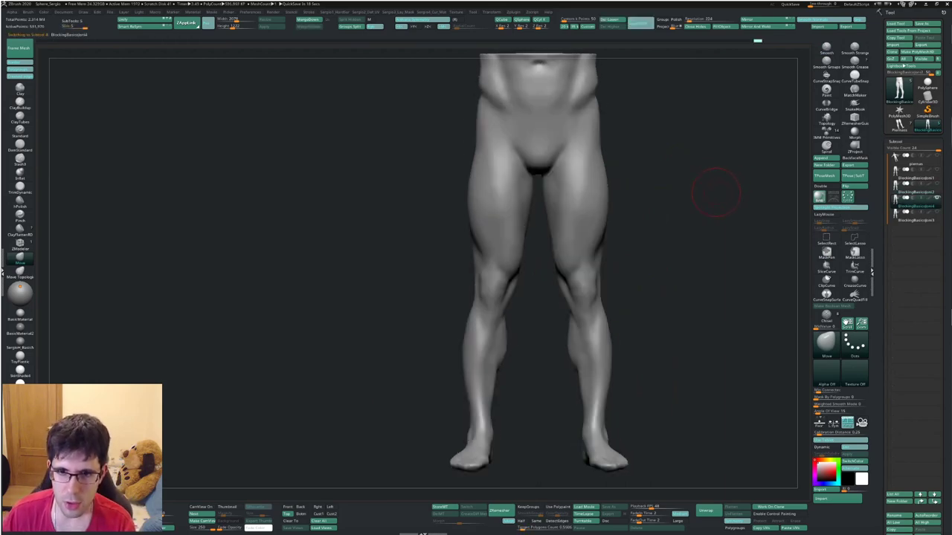
key(Up)
key(Down)
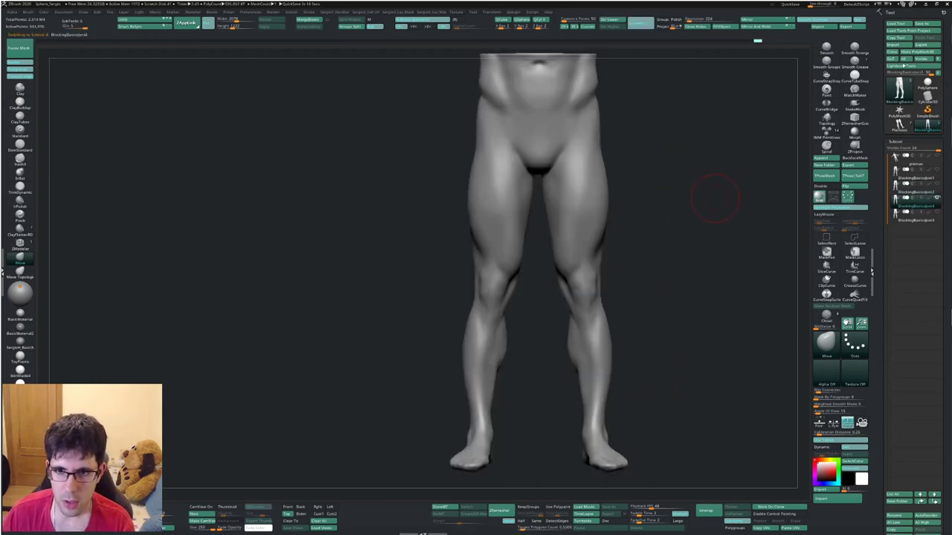
key(Up)
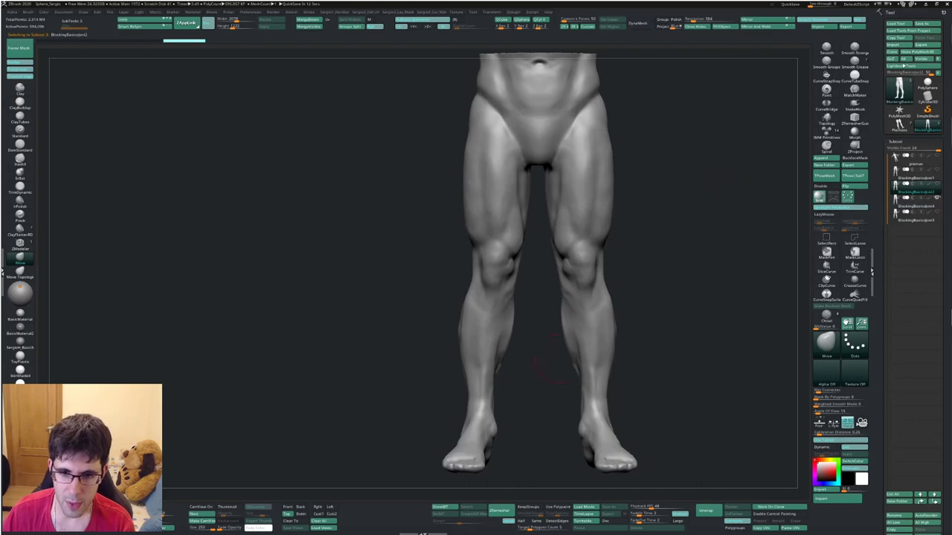
key(Down)
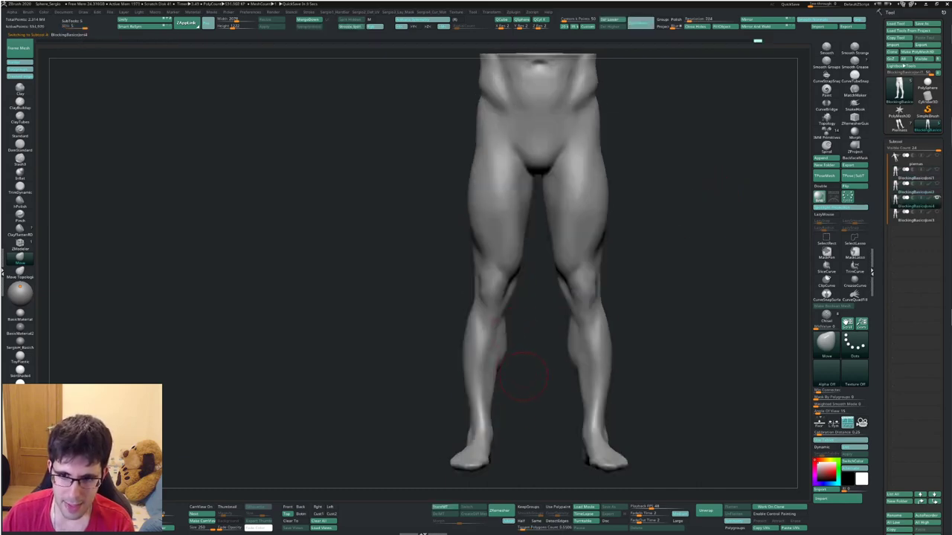
key(Up)
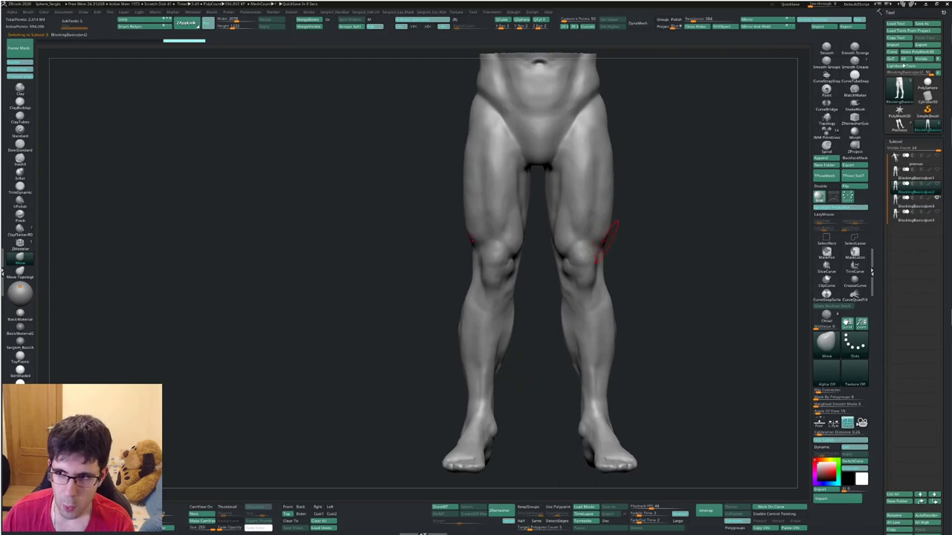
key(Down)
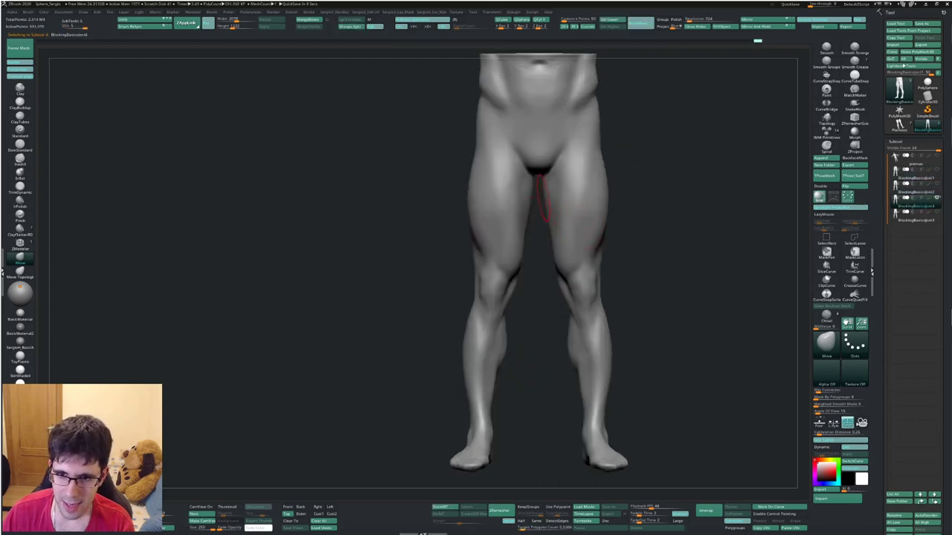
key(Up)
key(Down)
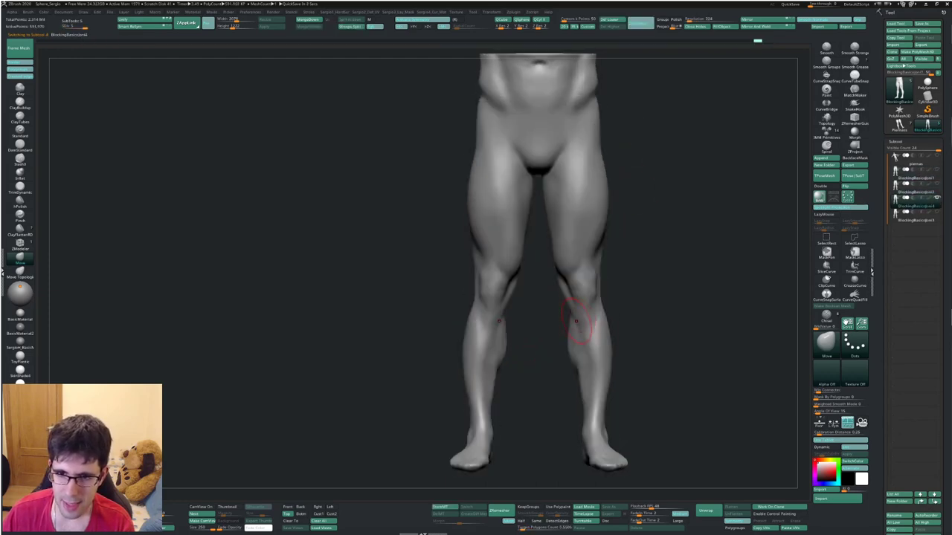
key(Up)
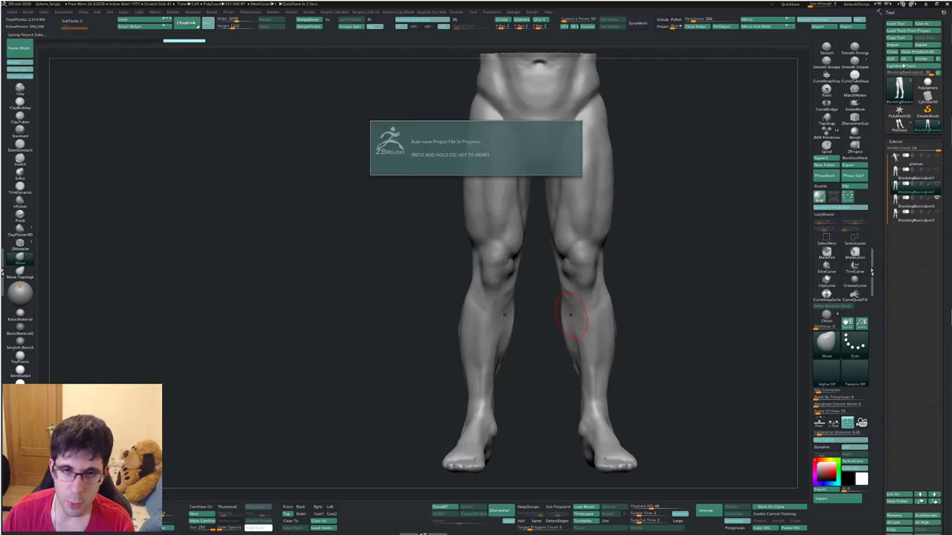
Keep flashing the muscular version, then rotate the smooth legs into a full side view.
key(Down)
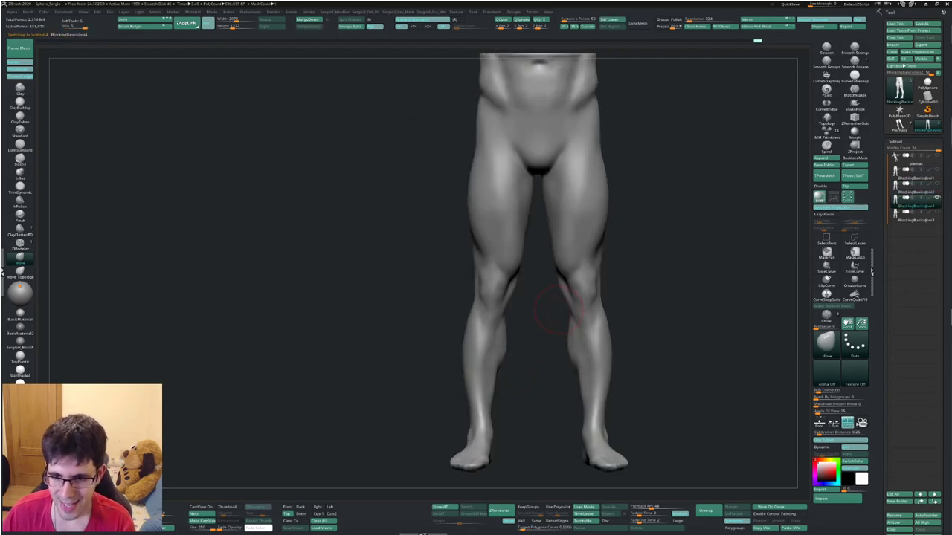
key(Up)
key(Down)
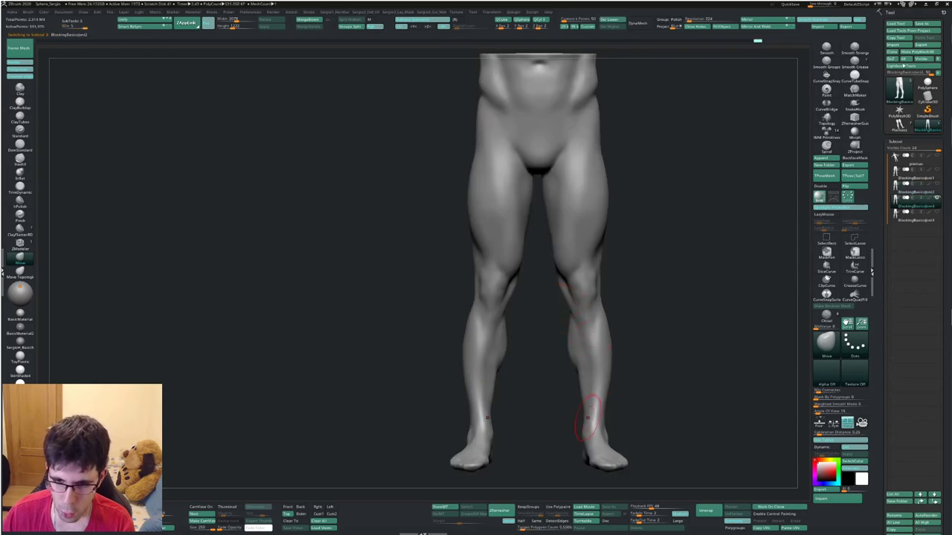
key(Up)
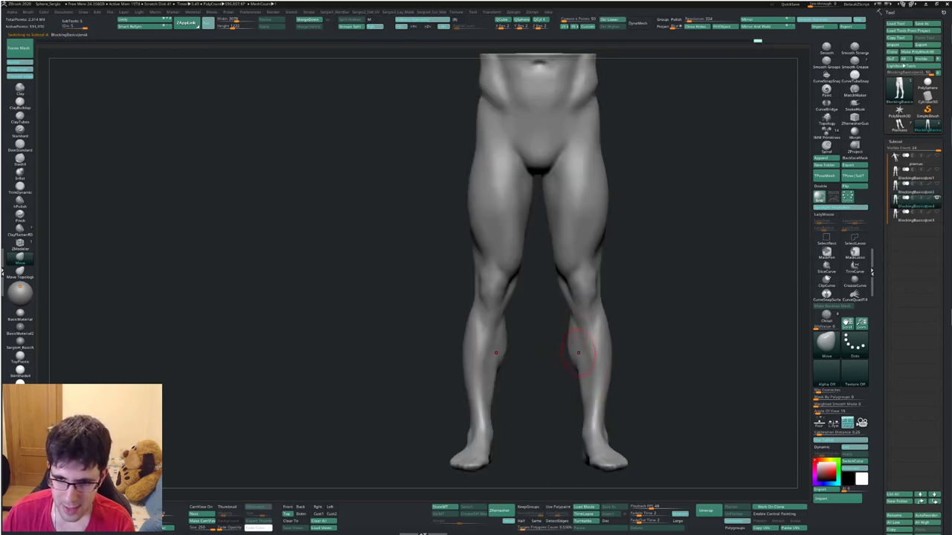
key(Up)
key(Down)
key(Up)
key(Down)
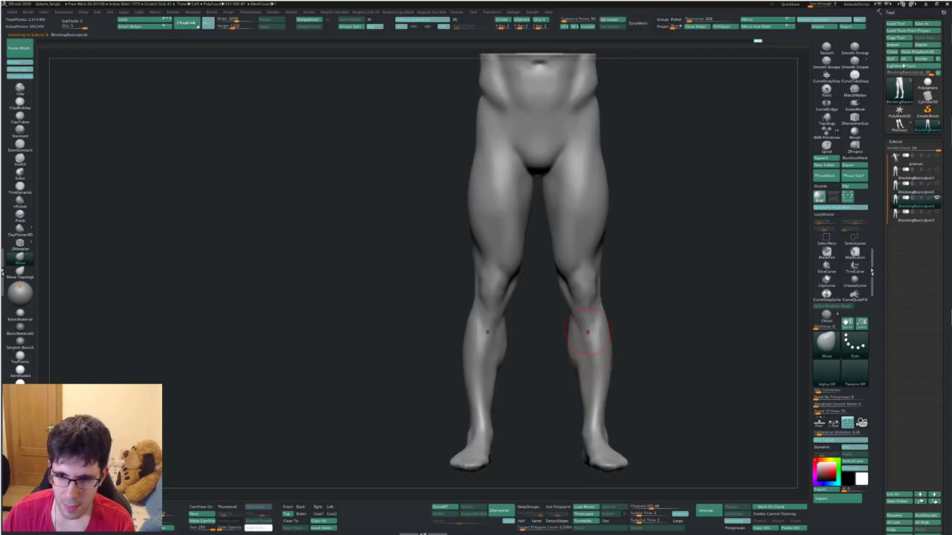
key(Up)
key(Down)
mouse_move(587, 333)
right_down()
mouse_move(632, 314)
mouse_move(609, 276)
right_up()
mouse_move(674, 297)
alt+right_down()
mouse_move(592, 297)
mouse_move(595, 313)
alt+right_up()
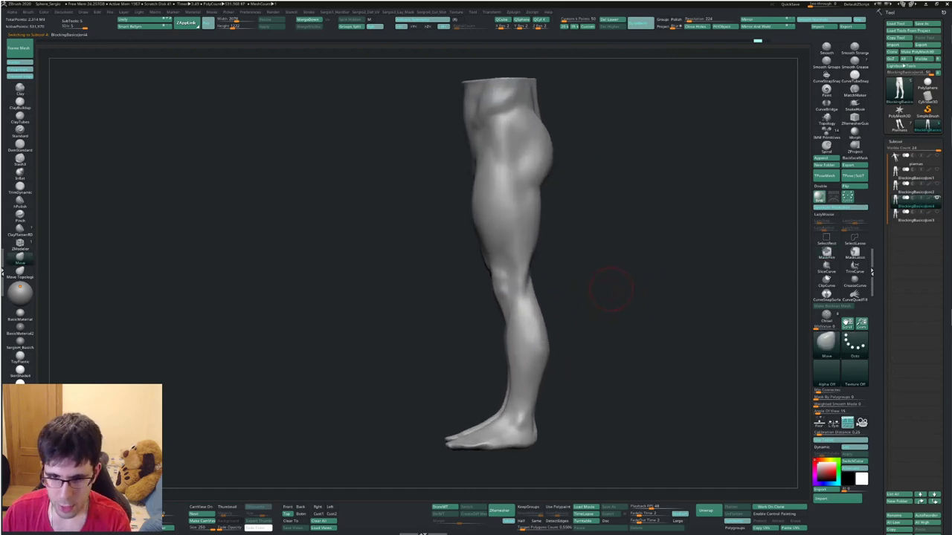
Toggle between the smooth and muscular leg versions in side view.
key(Up)
key(Down)
key(Up)
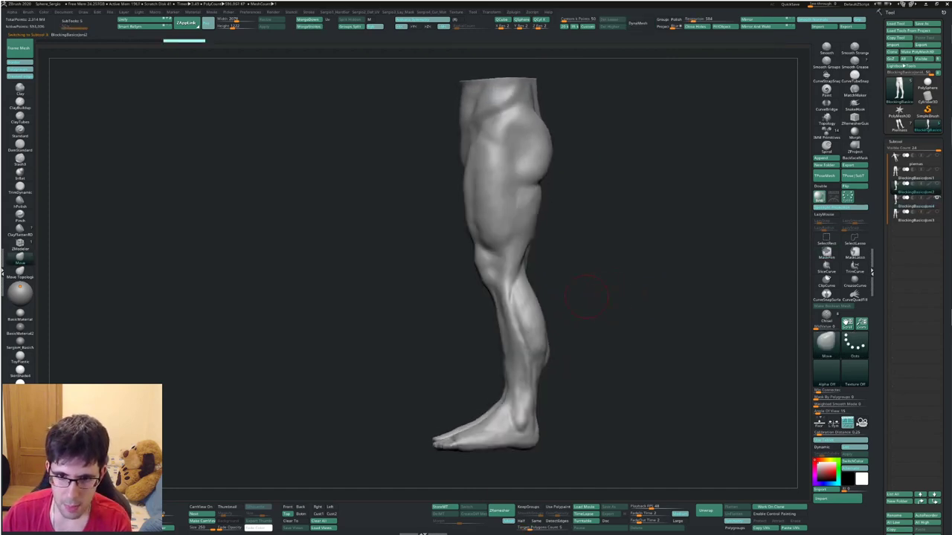
key(Down)
key(Up)
key(Down)
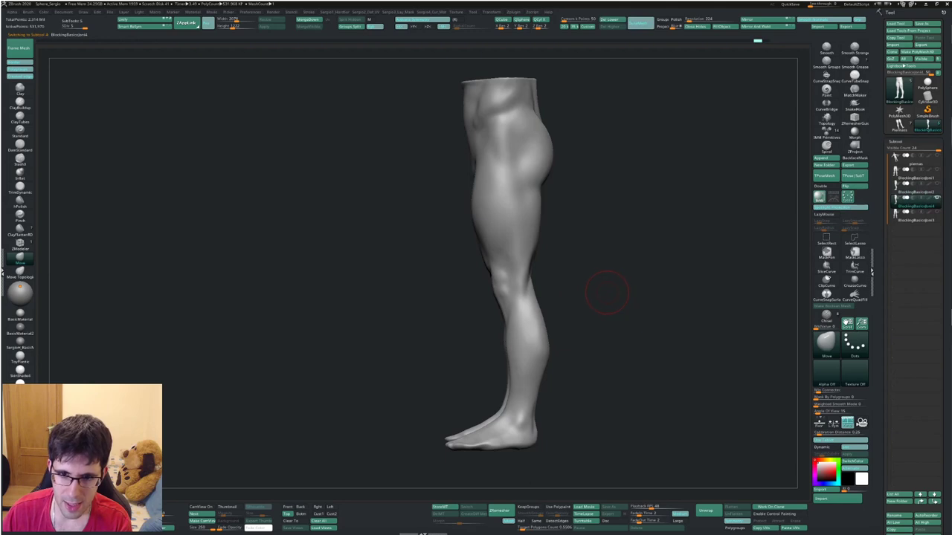
key(Up)
key(Down)
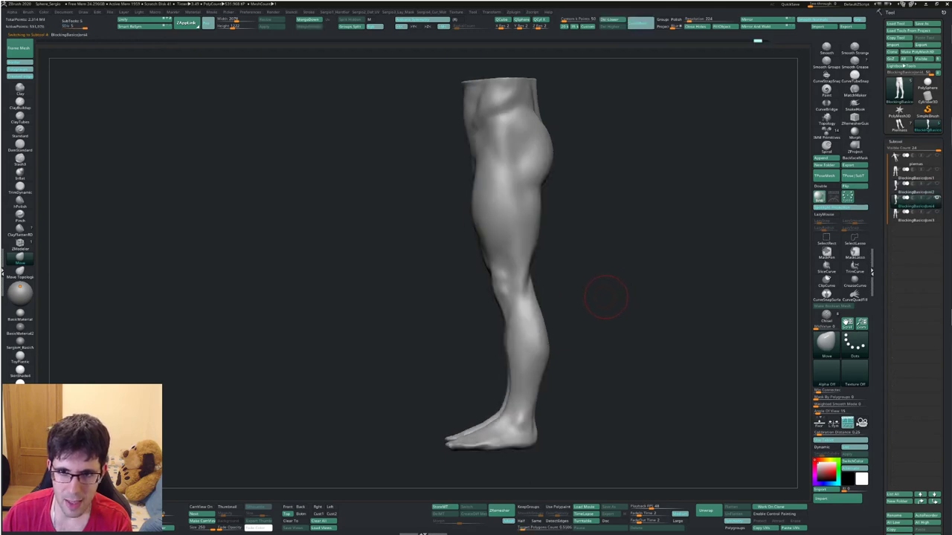
key(Up)
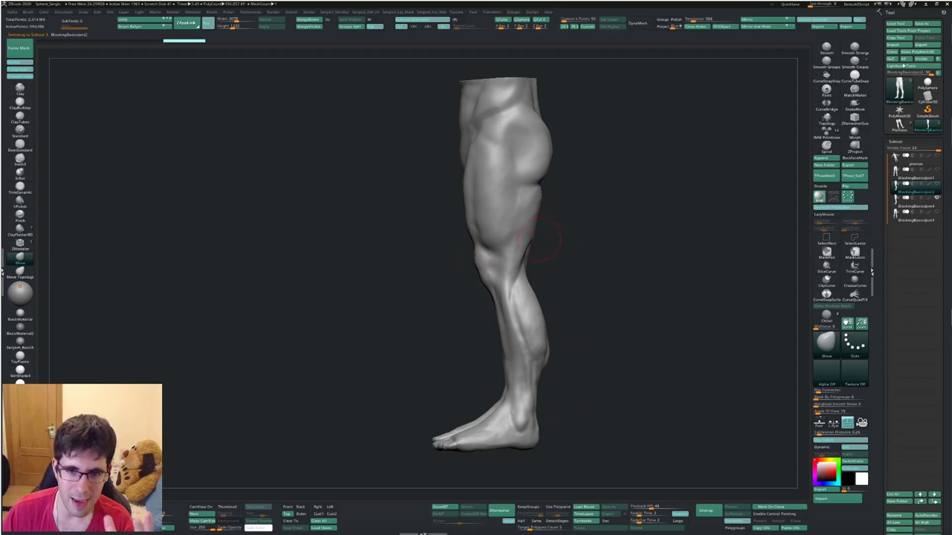
key(Down)
key(Up)
key(Down)
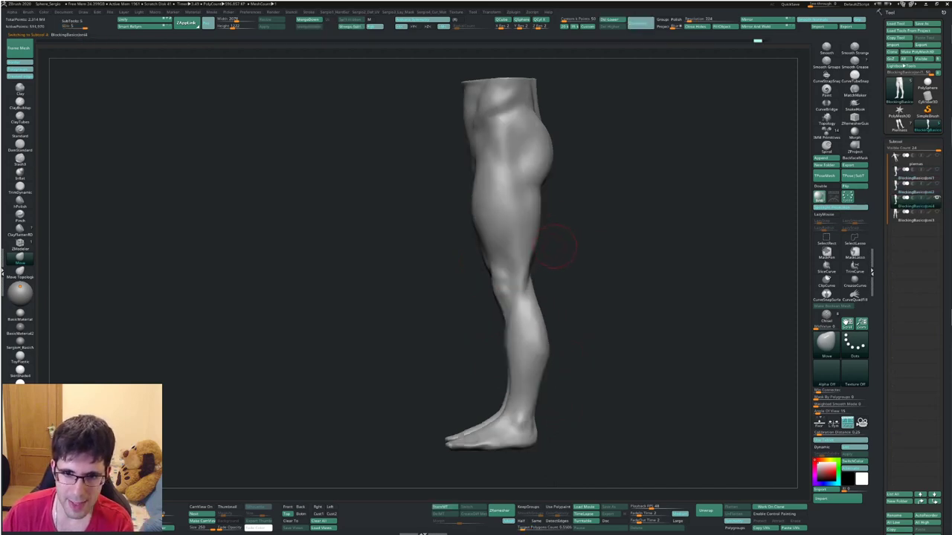
key(Up)
key(Down)
key(Up)
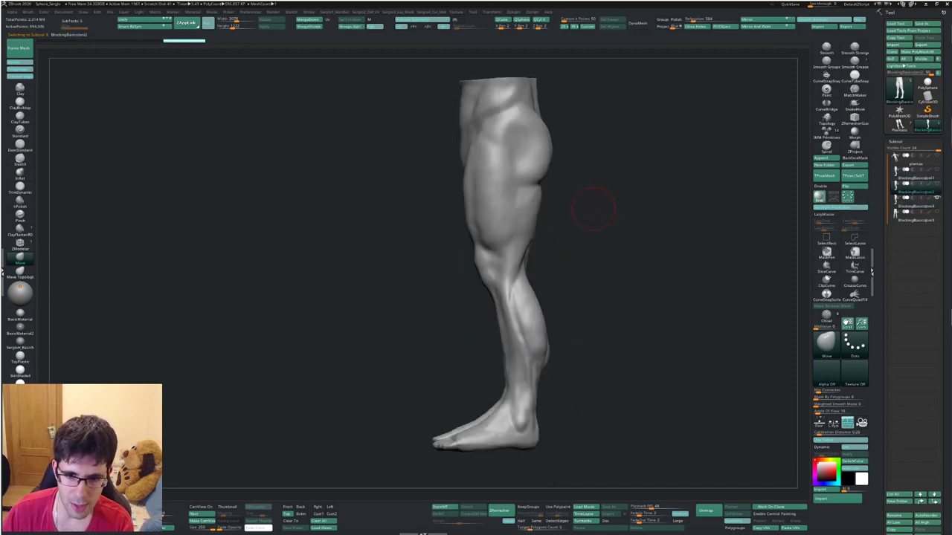
key(Down)
Rotate to the back of the legs and compare both versions from behind.
drag(595, 280, 686, 223)
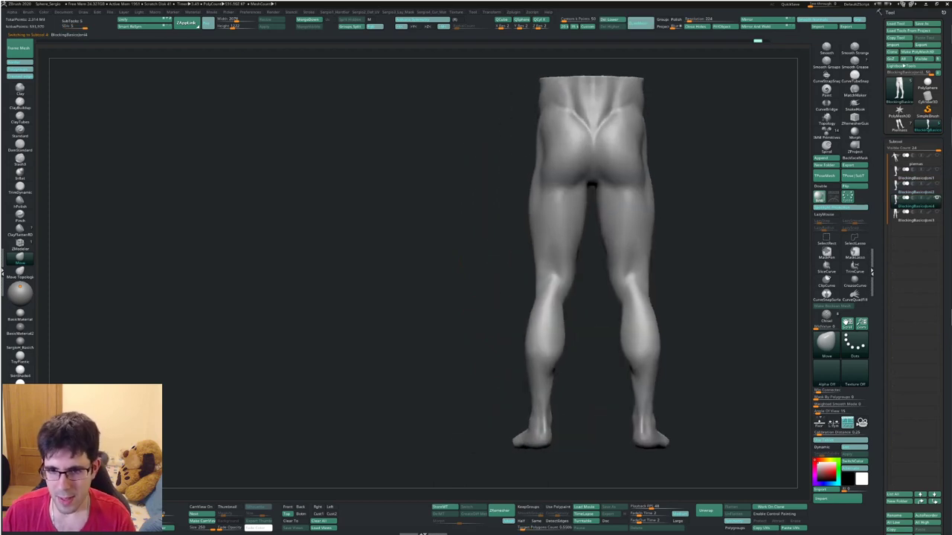
key(Up)
key(Down)
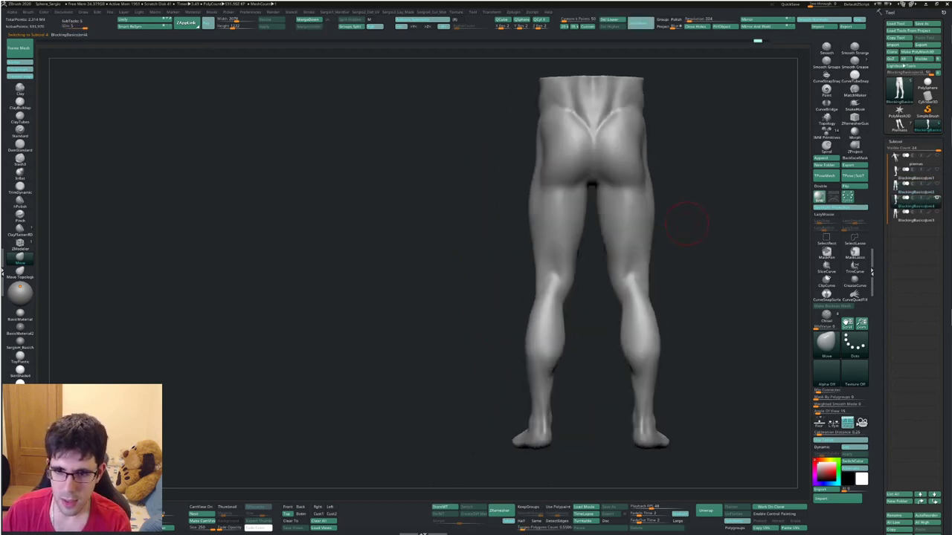
key(Up)
key(Down)
key(Up)
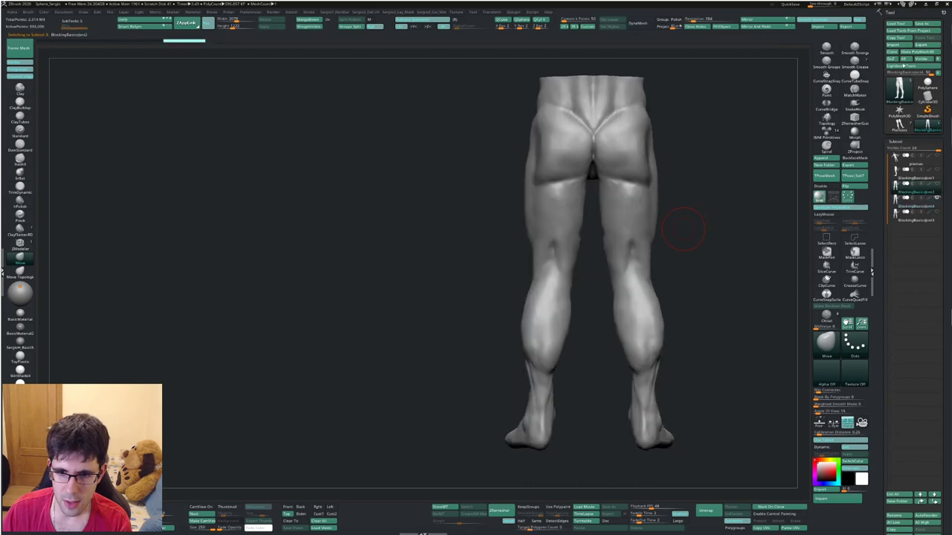
key(Down)
Turn to the front, zoom onto the feet and end on the muscular version's feet.
mouse_move(696, 267)
mouse_down()
mouse_move(637, 298)
mouse_move(583, 371)
mouse_move(611, 282)
mouse_up()
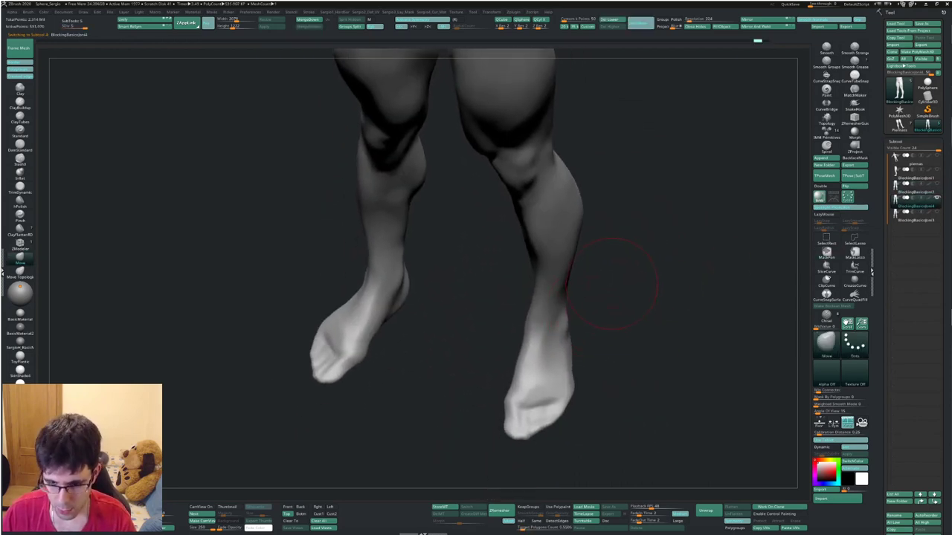
key(Up)
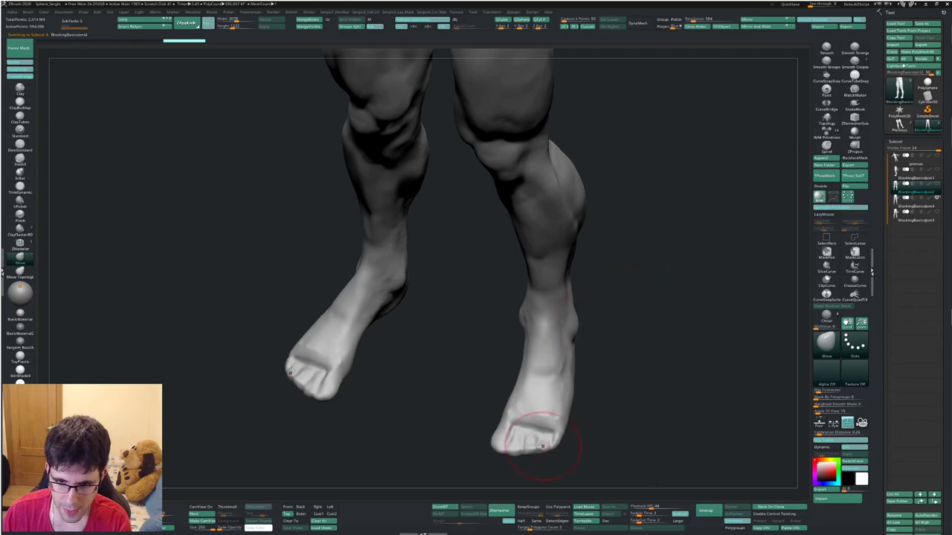
key(Down)
key(Up)
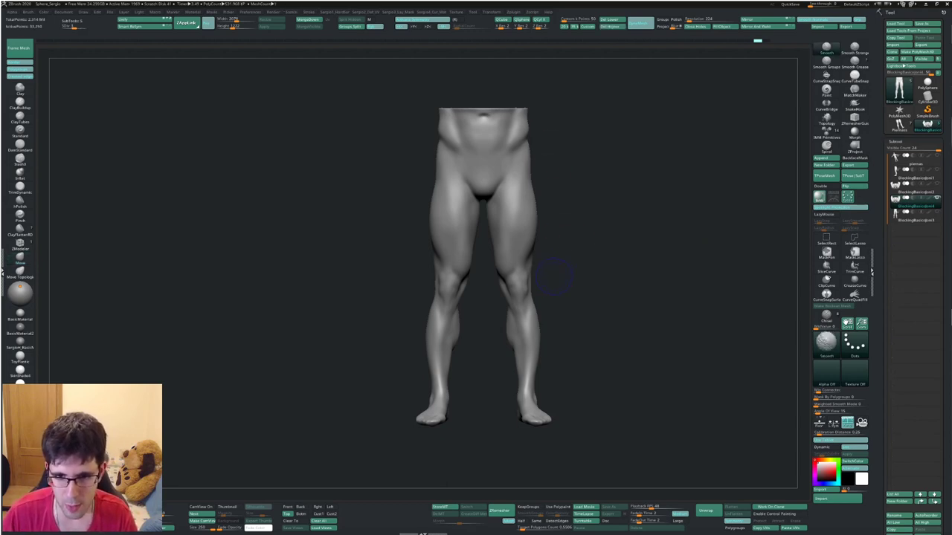
Drop the legs to a low subdivision level, restore the higher level, and rotate to the side.
key(shift+d)
key(s)
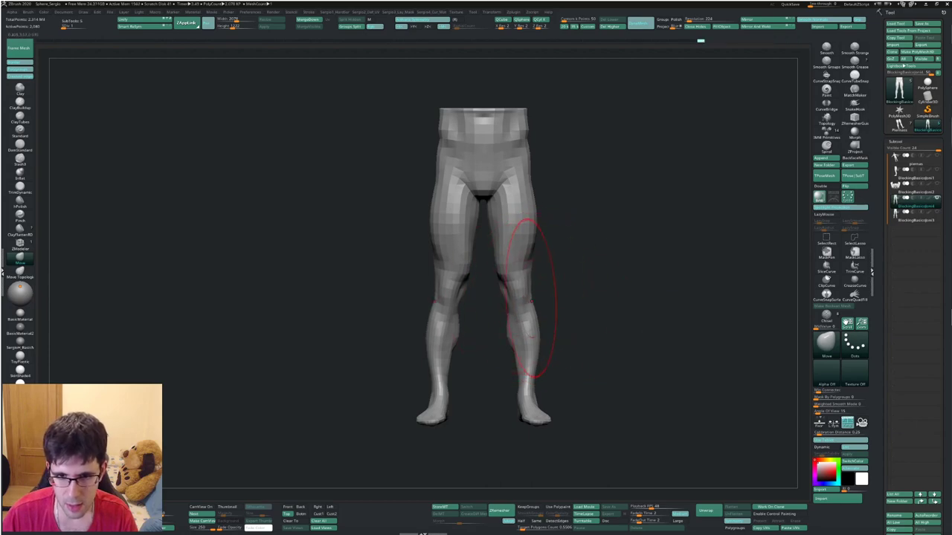
key(d)
mouse_move(599, 288)
mouse_down()
mouse_move(595, 278)
mouse_move(605, 276)
mouse_up()
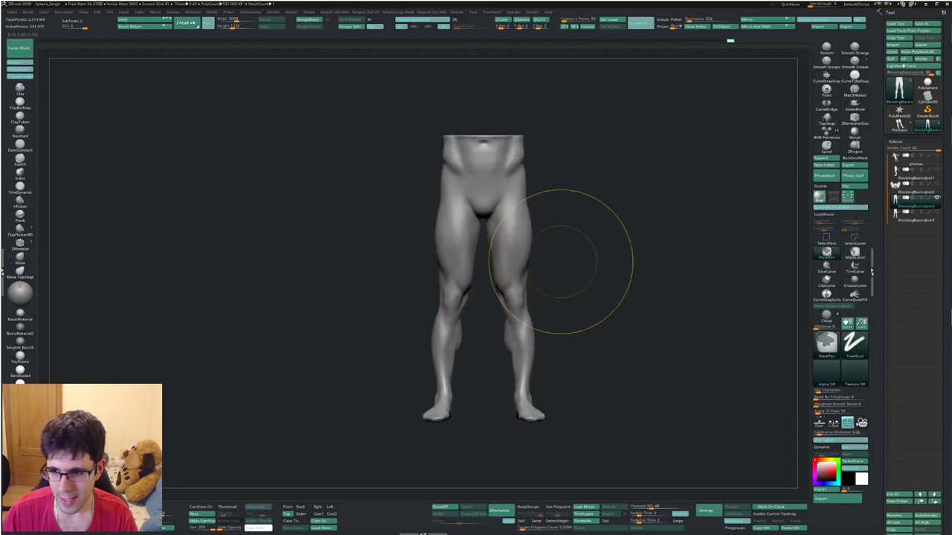
Reframe the legs and select the muscular BlockingBasicsJoin3 subtool as active.
scroll(588, 260, up, 2)
scroll(606, 268, up, 2)
key(s)
alt+drag(591, 271, 608, 268)
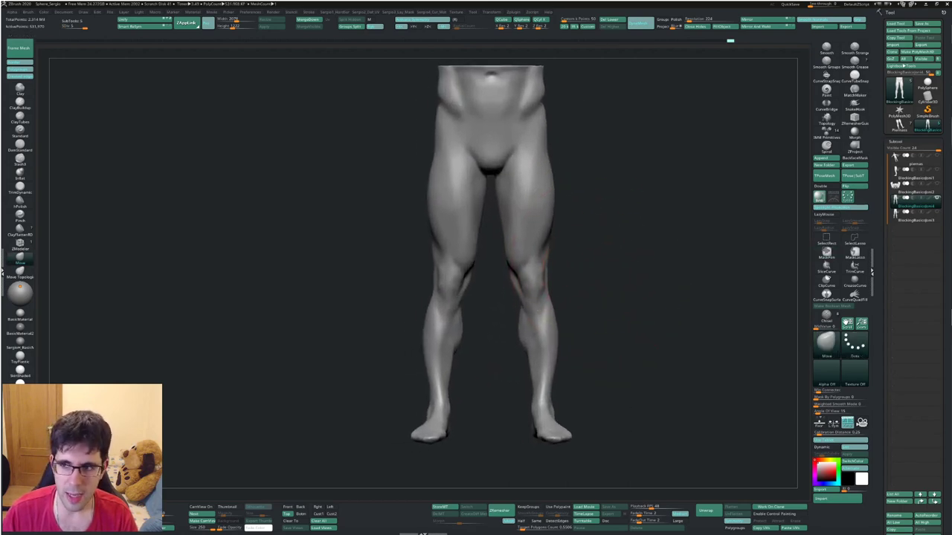
click(914, 191)
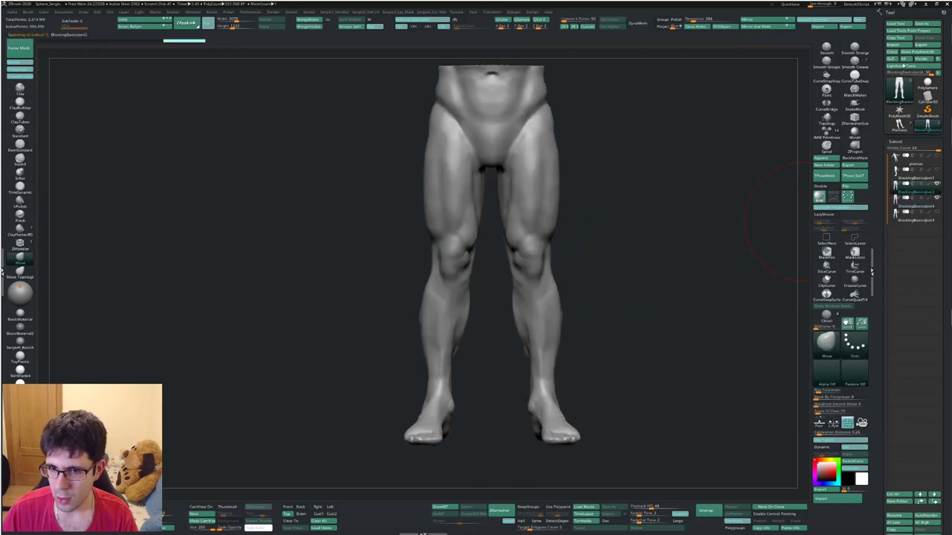
scroll(595, 283, down, 3)
Drag the muscular legs left with the W Move gizmo beside the smooth legs, framing both.
alt+drag(567, 243, 602, 290)
key(w)
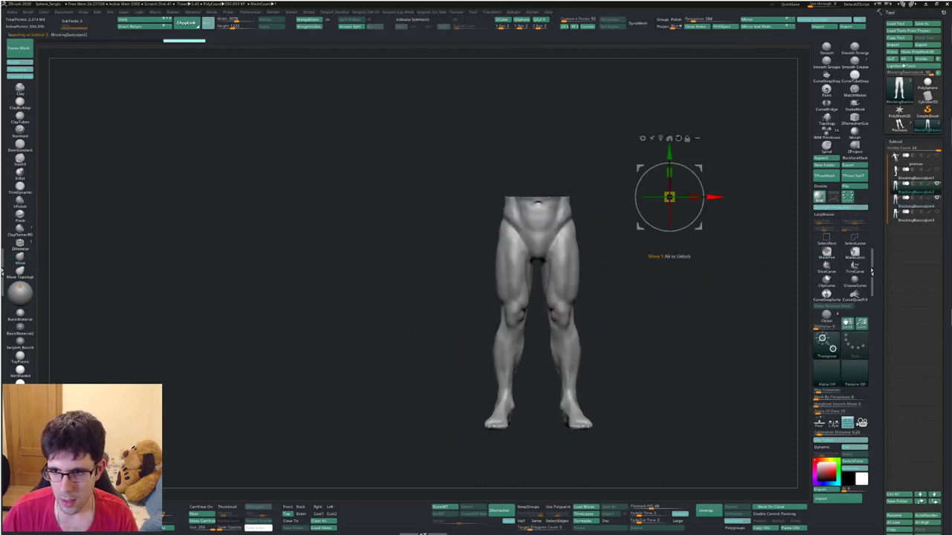
alt+drag(654, 335, 568, 334)
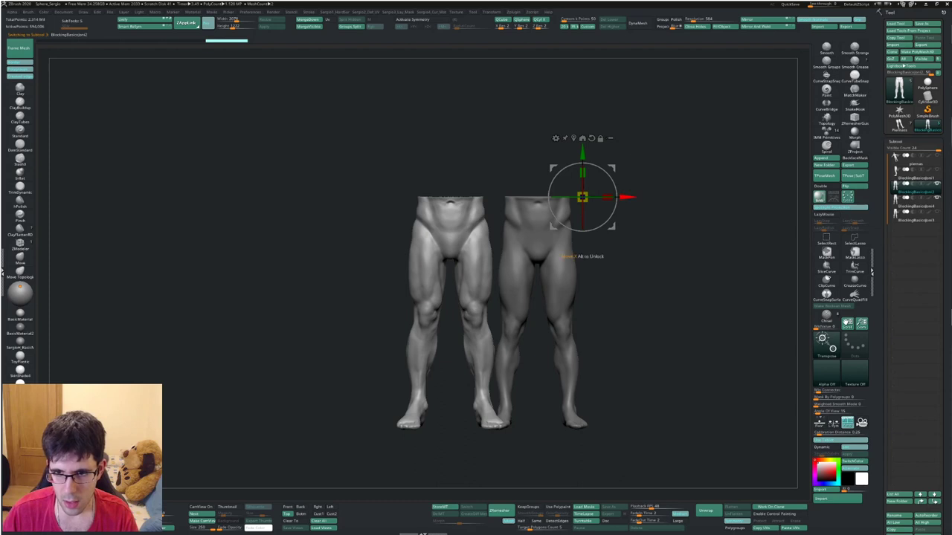
drag(606, 197, 582, 197)
key(q)
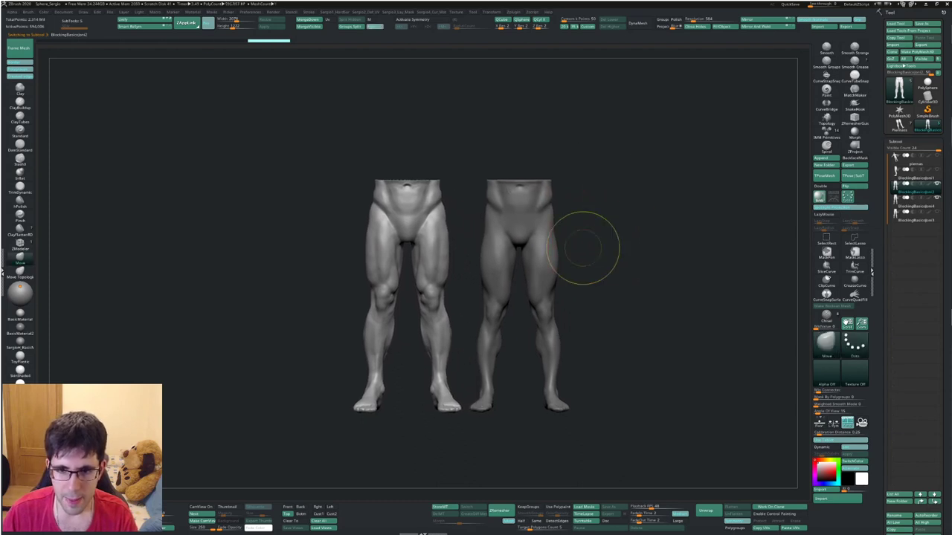
alt+drag(584, 248, 736, 190)
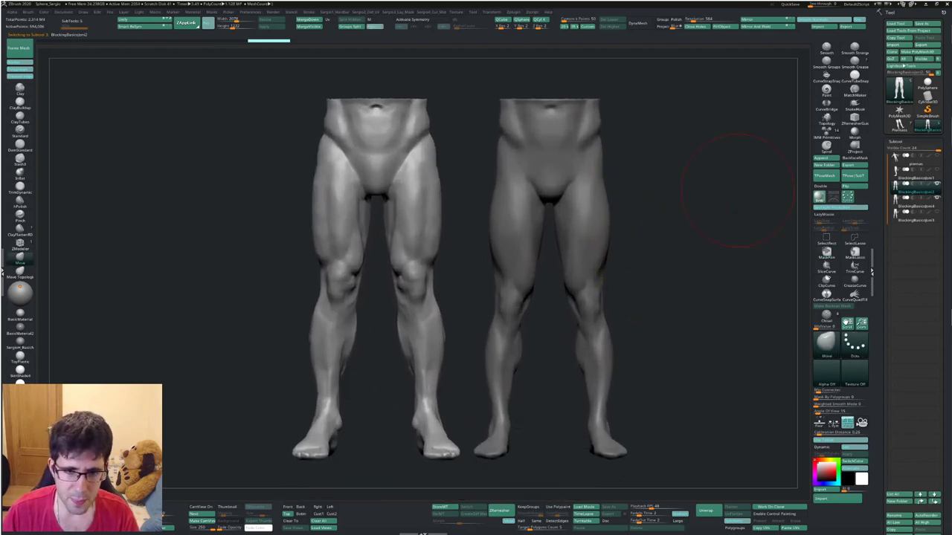